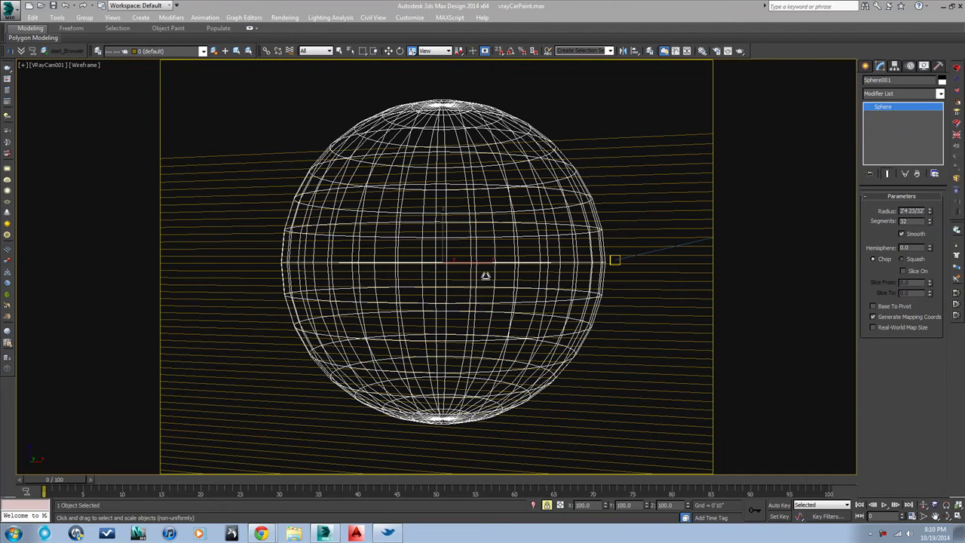
- Reselect the sphere and return to the camera view with shaded display
right_click(496, 281)
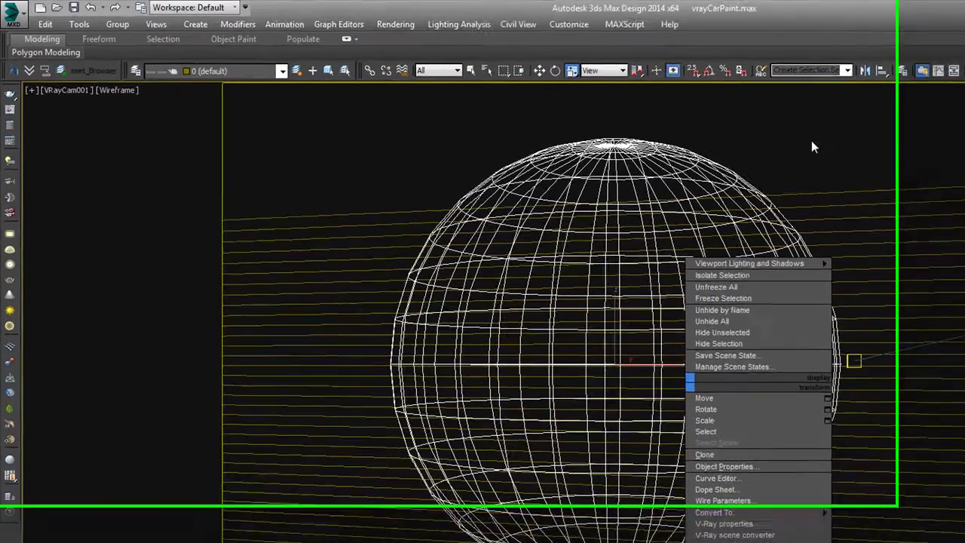
left_click(585, 102)
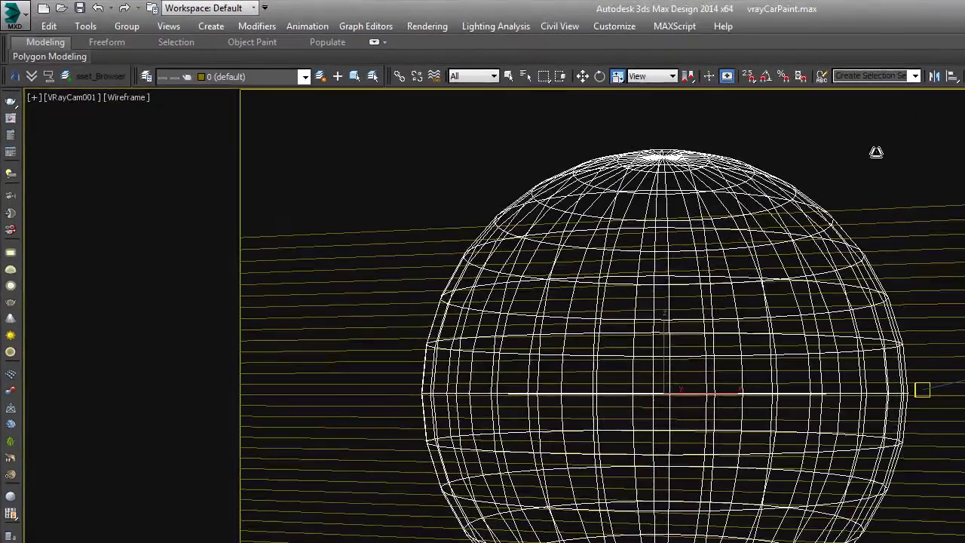
left_click(773, 160)
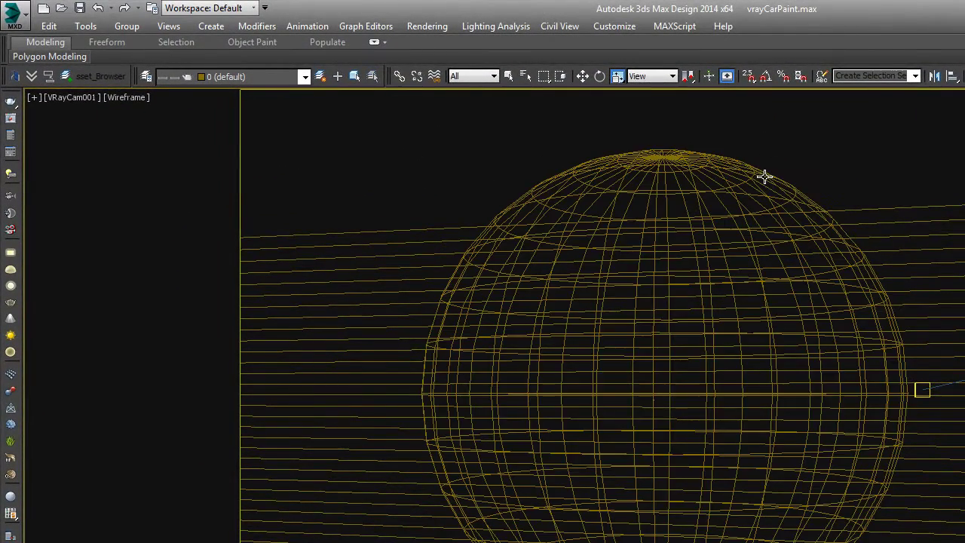
left_click(764, 175)
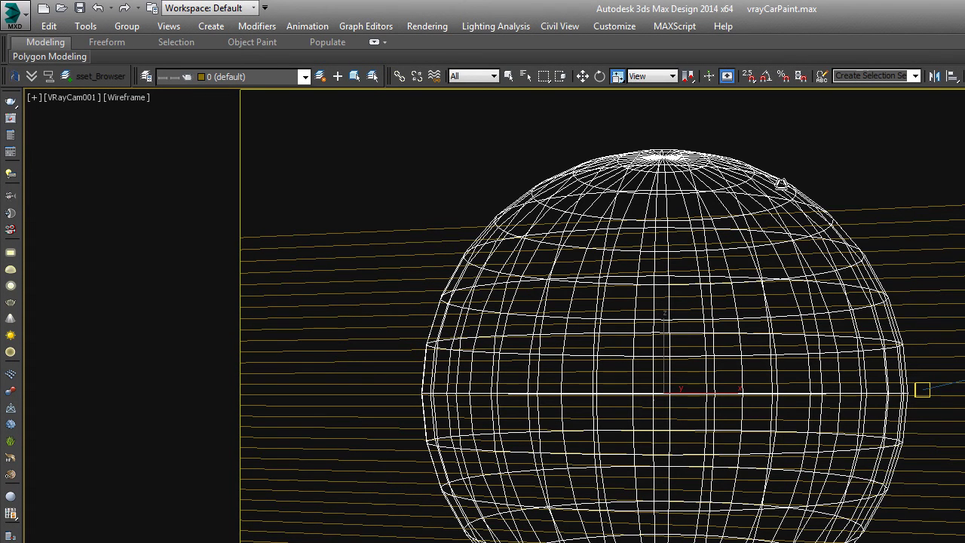
key("f")
scroll(784, 207, "down", 5)
key("c")
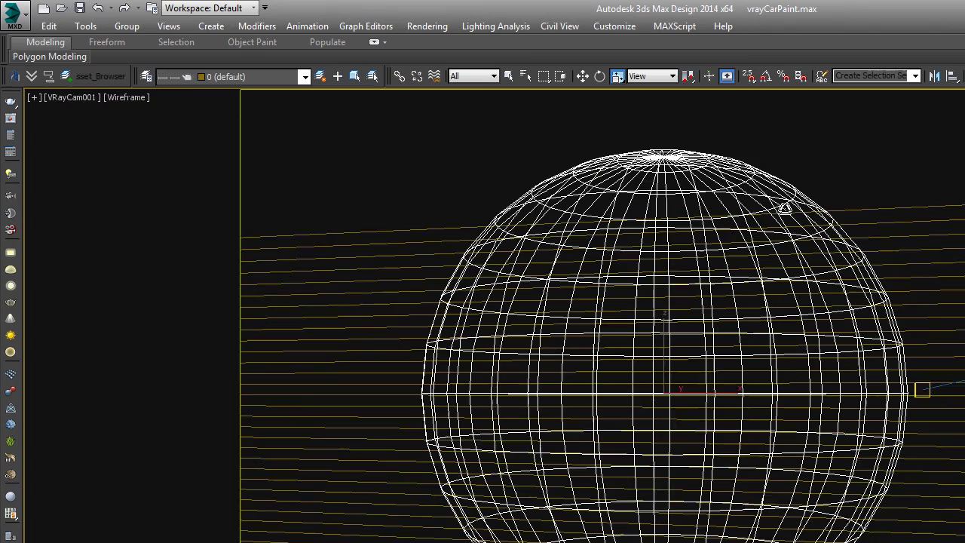
key("F3")
key("F3")
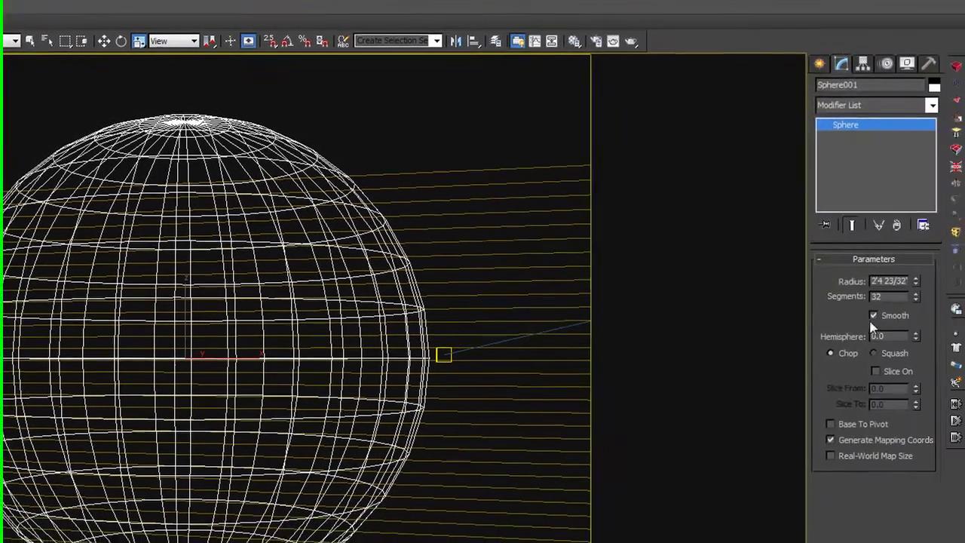
- Raise Sphere001's segments from 32 to 60, then toggle shading to check the denser mesh
double_click(889, 295)
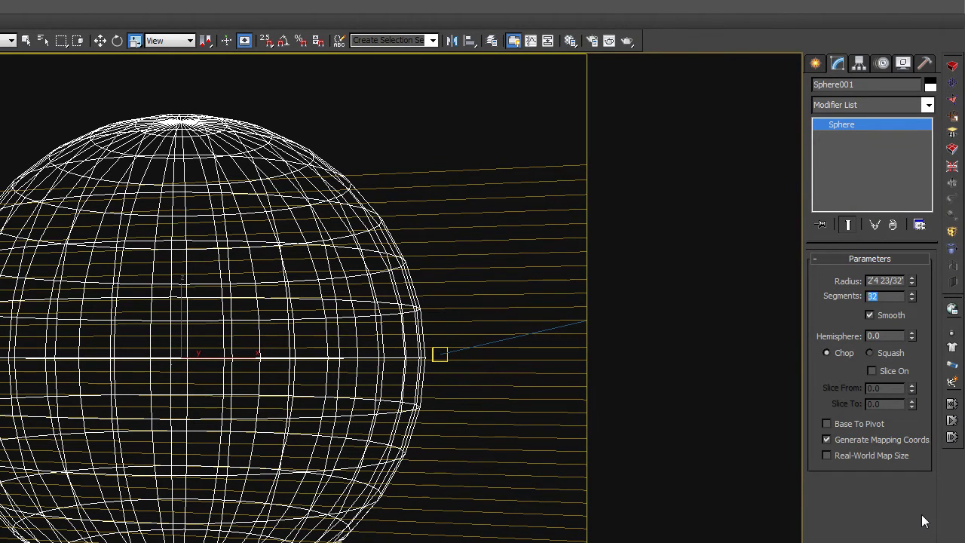
type("60")
key("Return")
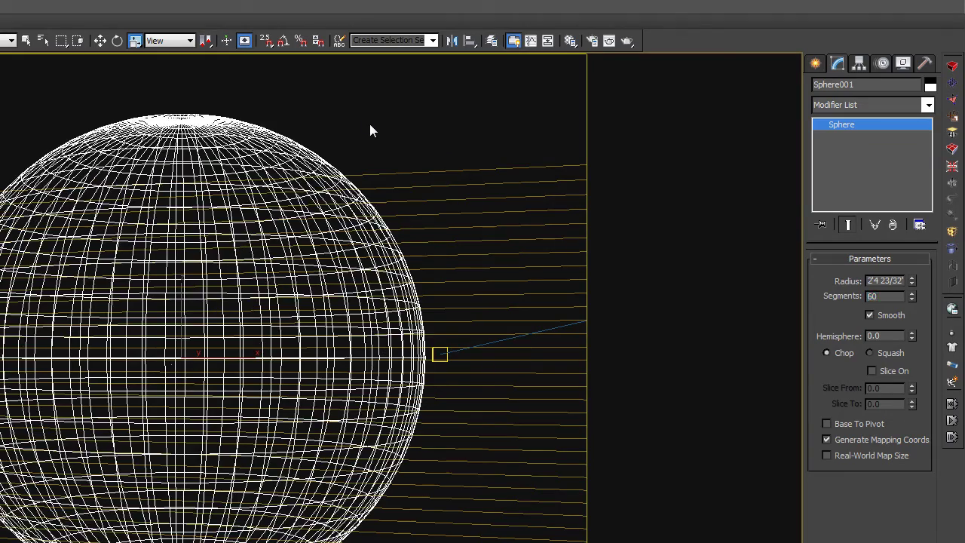
left_click(370, 131)
key("F3")
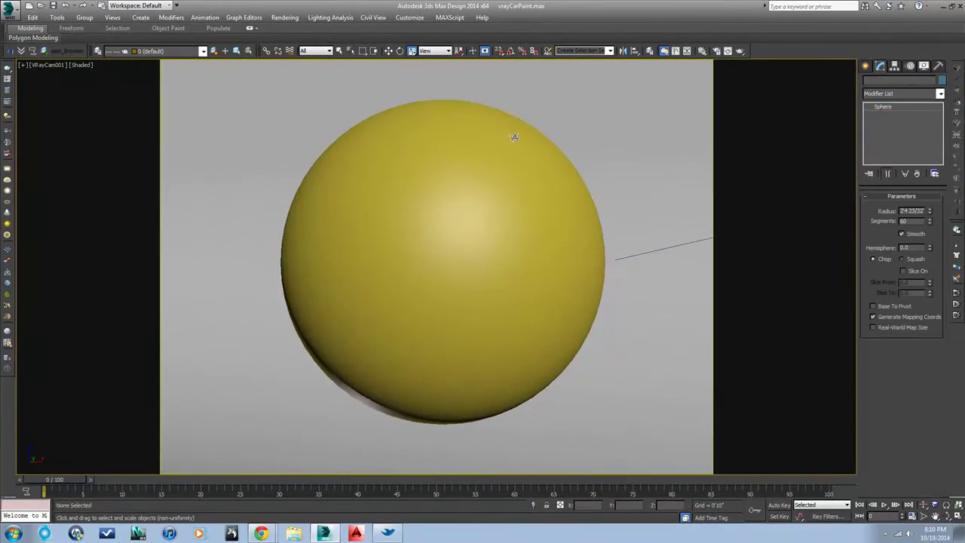
left_click(514, 137)
key("F3")
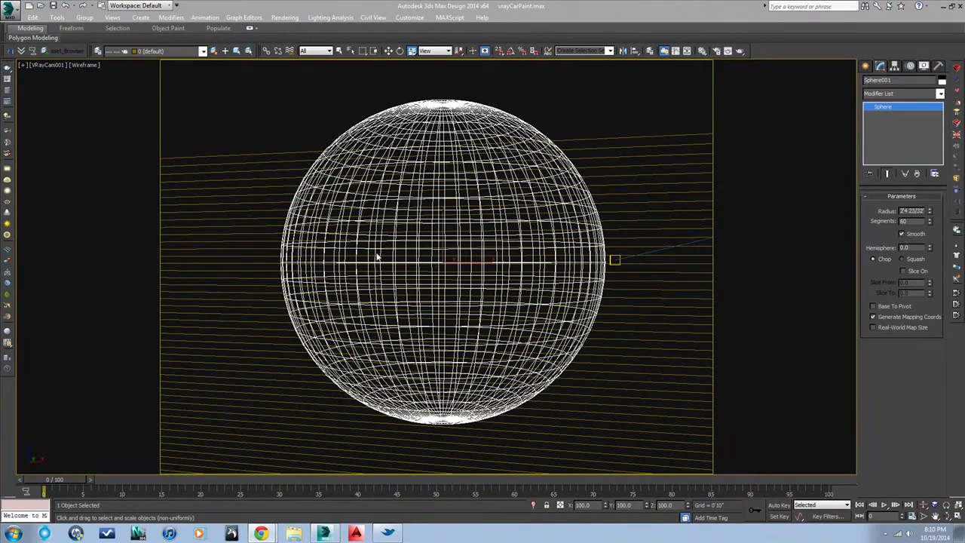
- Preview the glossy Poké Ball reference in Google Images, then minimize Chrome
key("alt+Tab")
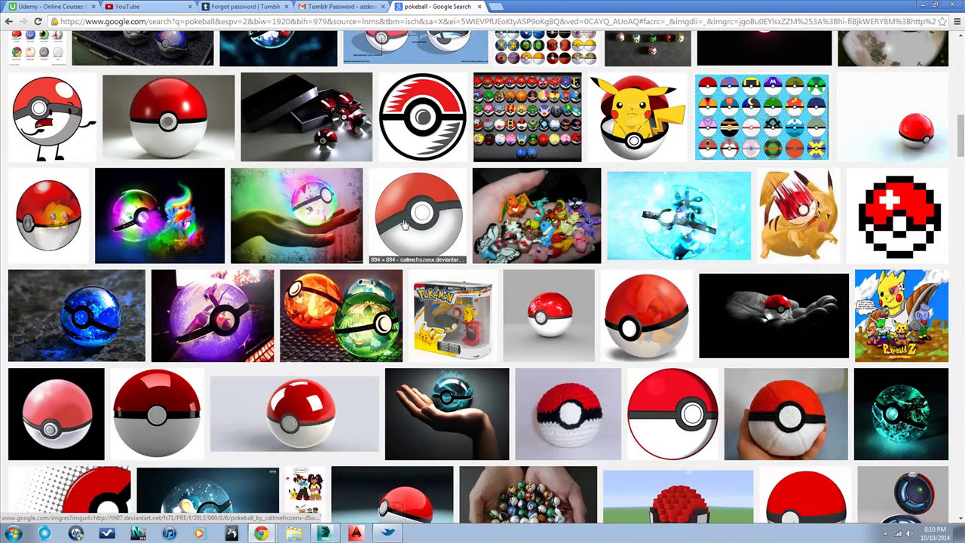
scroll(405, 225, "up", 1)
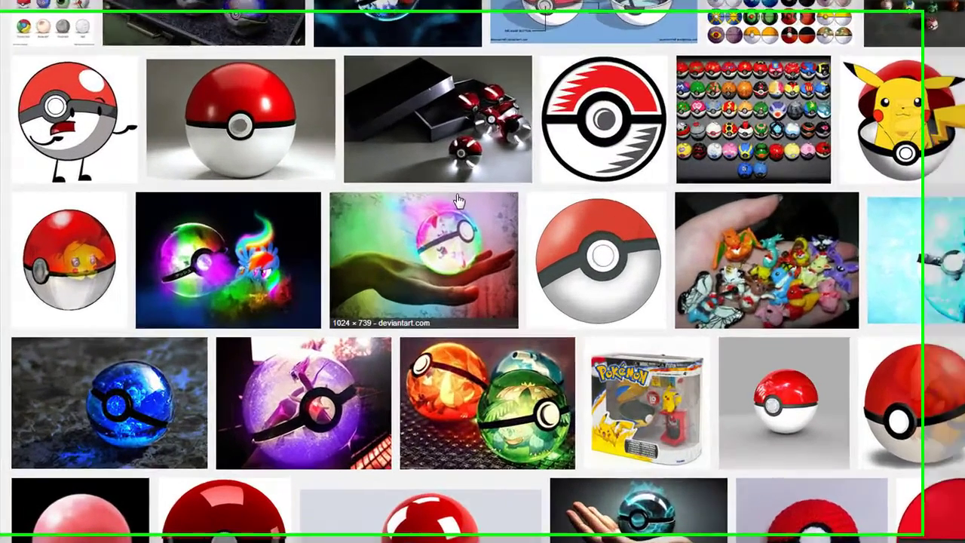
scroll(458, 200, "down", 1)
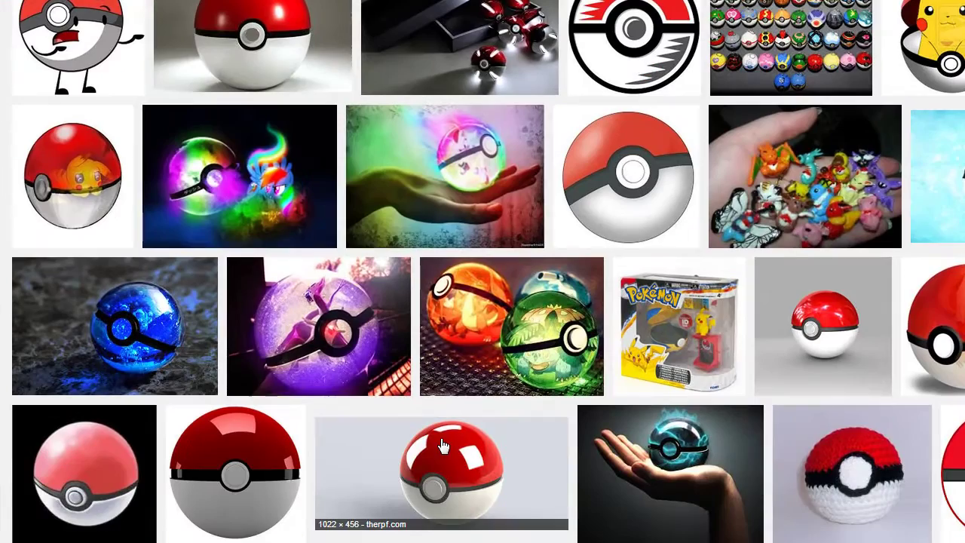
left_click(488, 467)
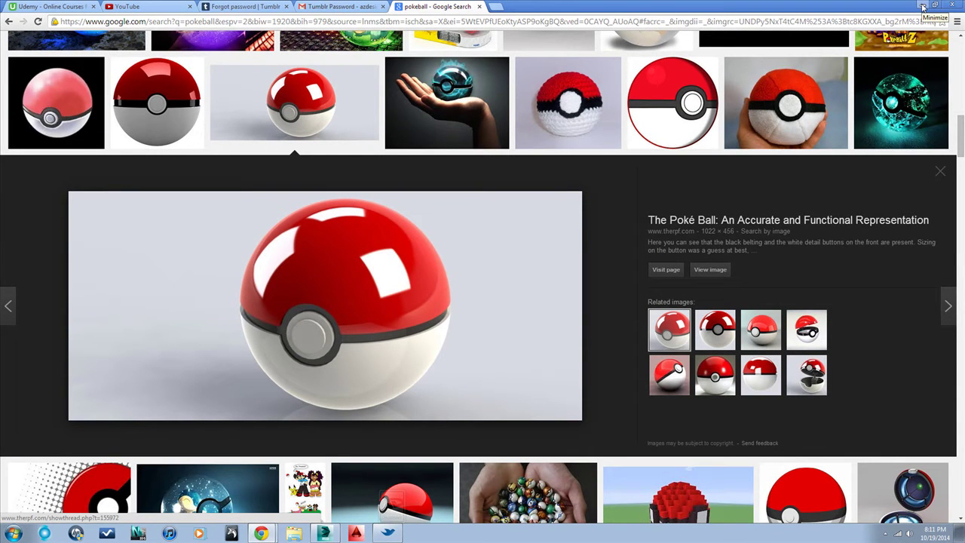
left_click(923, 6)
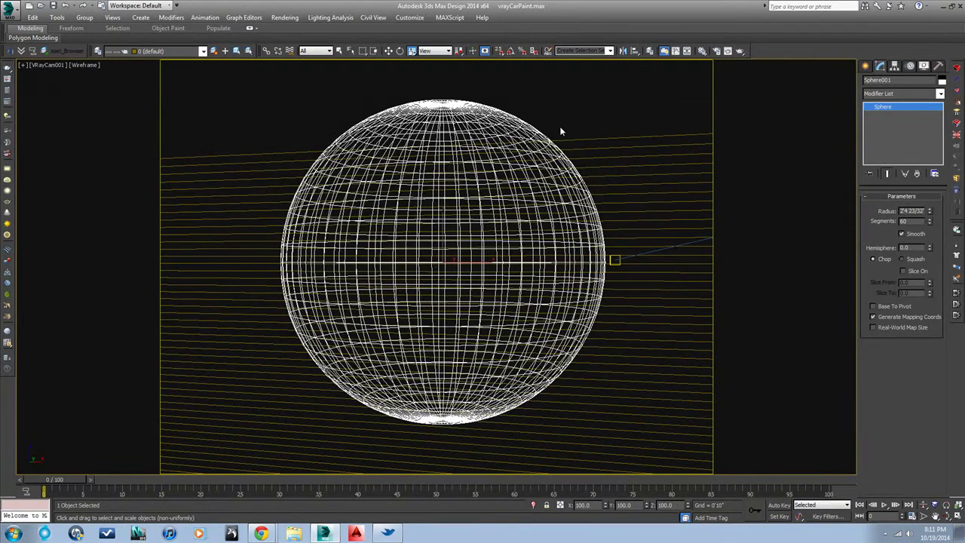
- In a shaded Front view, draw small Sphere002 at the big sphere's upper right
left_click(562, 125)
left_click(522, 132)
key("f")
key("F3")
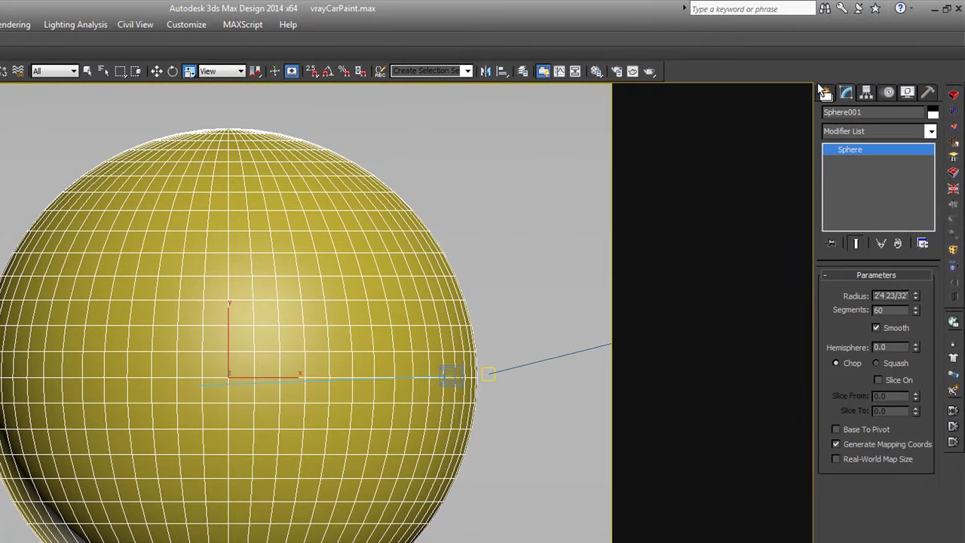
left_click(826, 92)
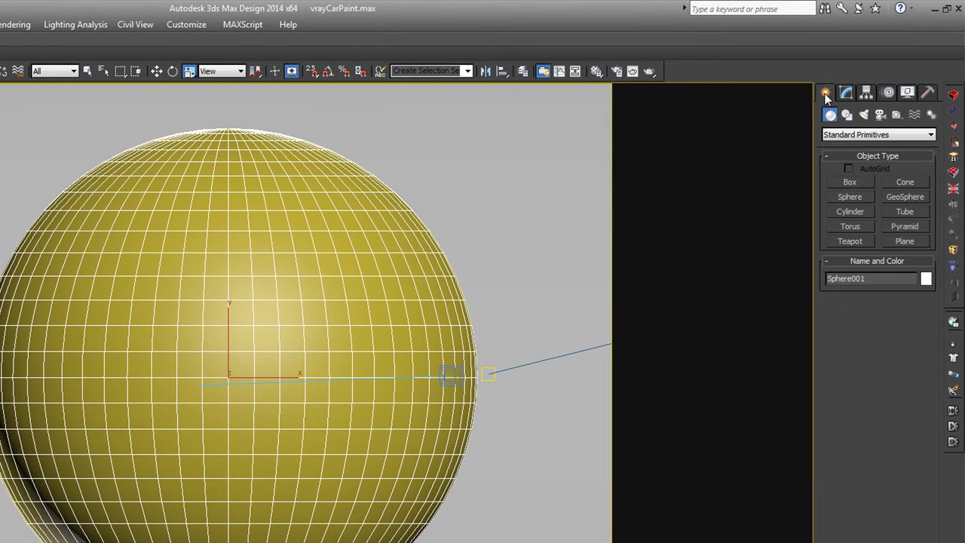
left_click(849, 196)
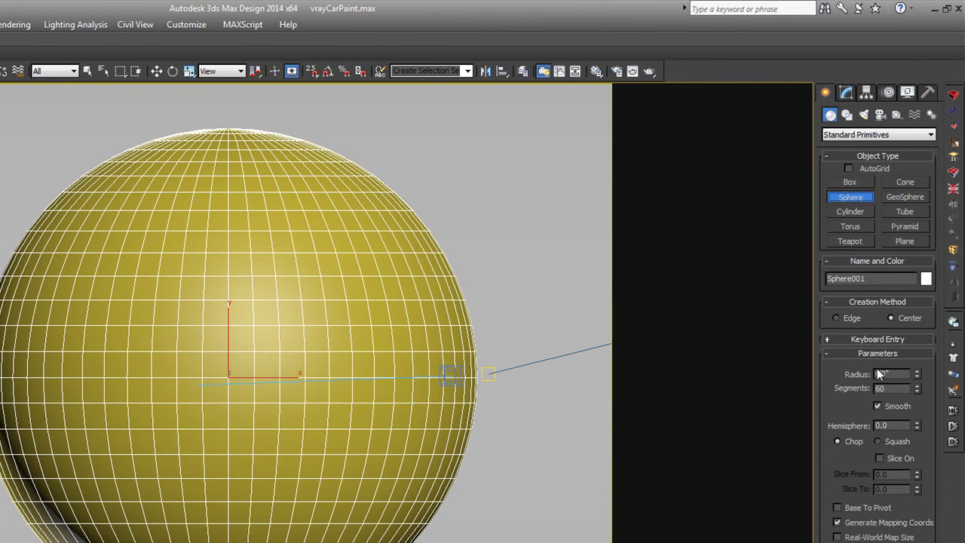
left_click_drag(480, 234, 483, 279)
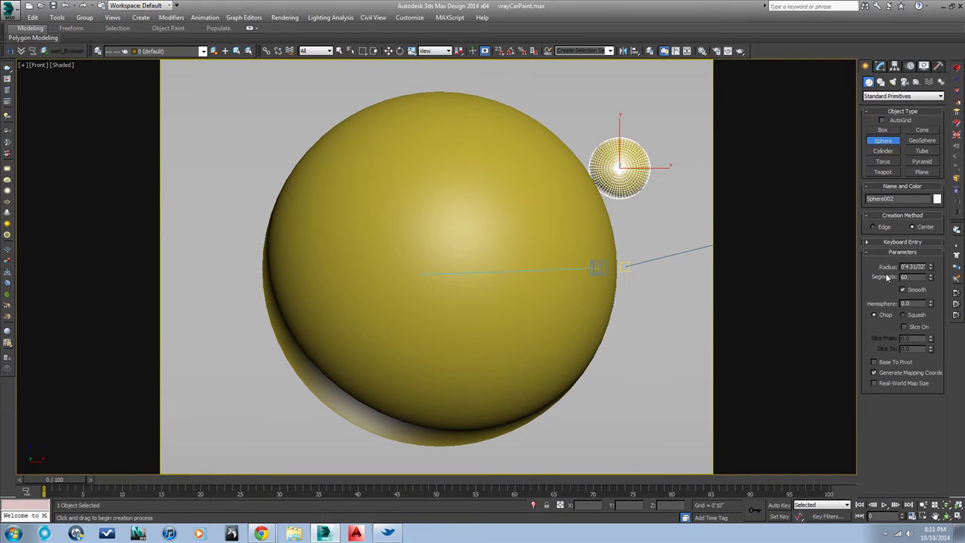
- Undo the small sphere and clone the large sphere as an independent Copy
key("ctrl+z")
right_click(481, 226)
left_click(481, 230)
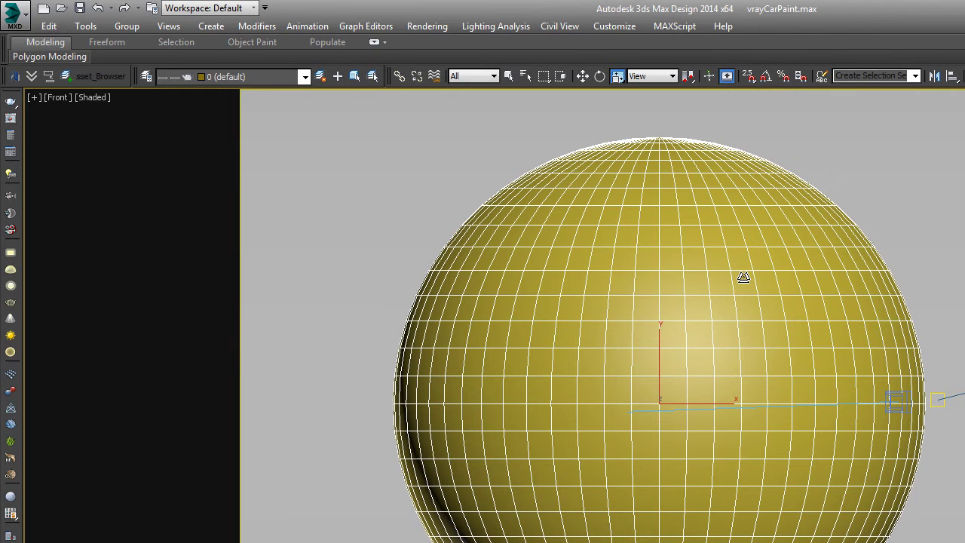
key("ctrl+v")
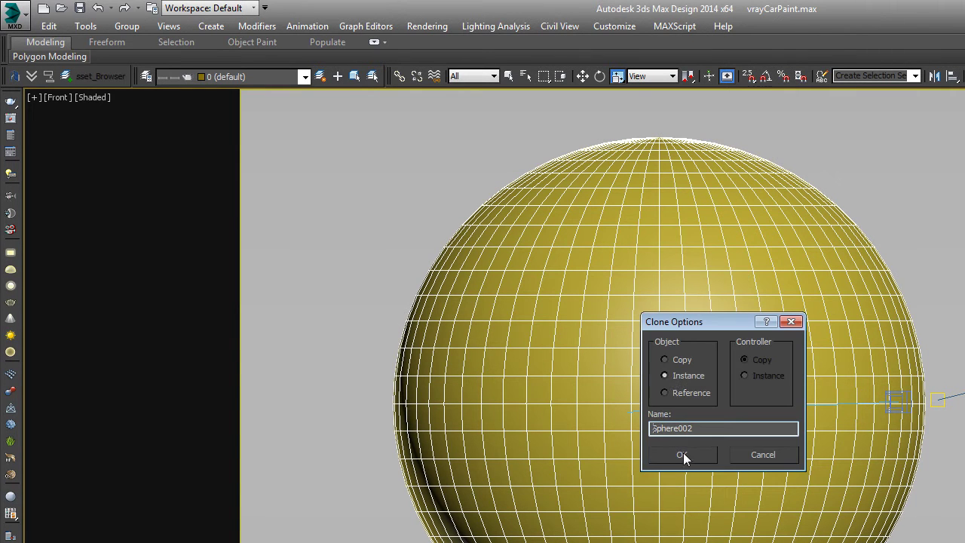
left_click(666, 361)
left_click(698, 452)
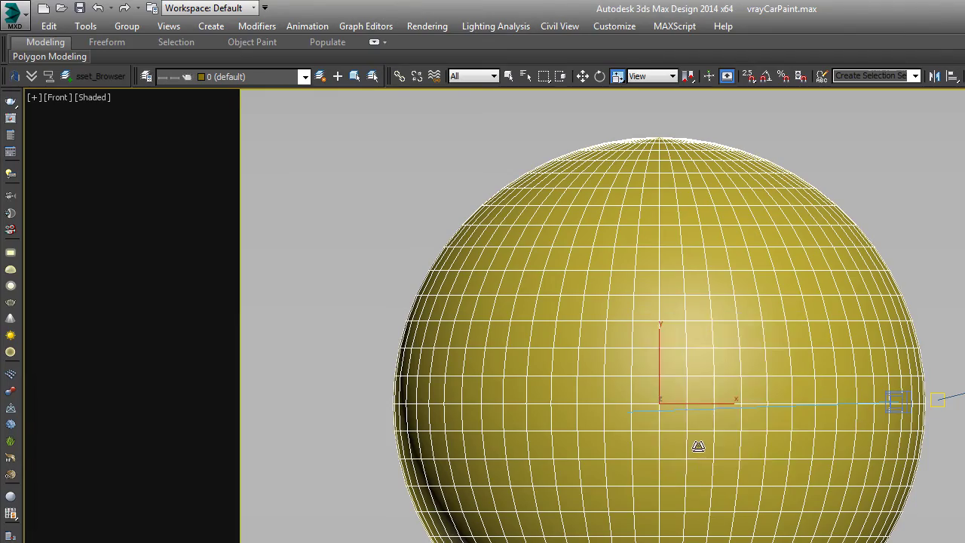
- Scale the copy to about 96 percent around its selection center, inside the original
left_click_drag(463, 284, 464, 286)
key("F3")
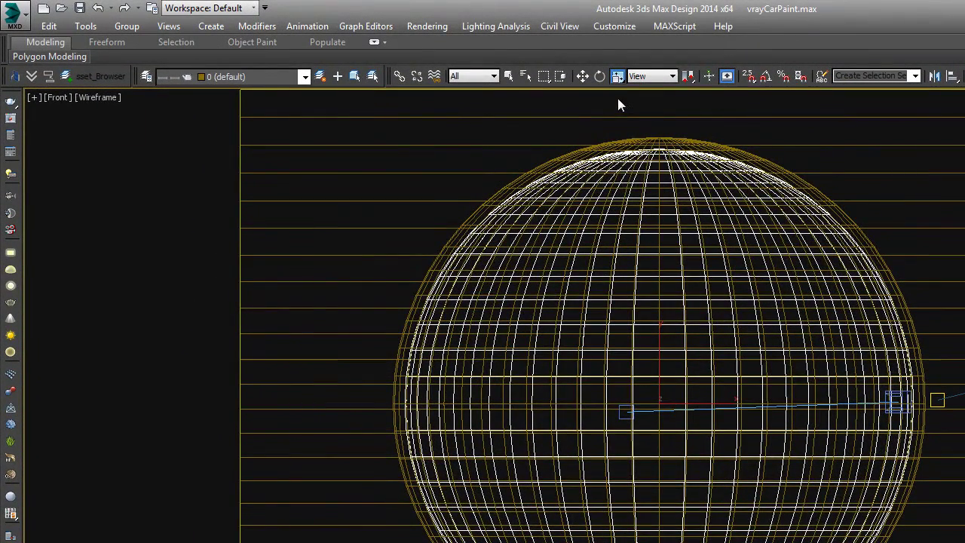
right_click(623, 100)
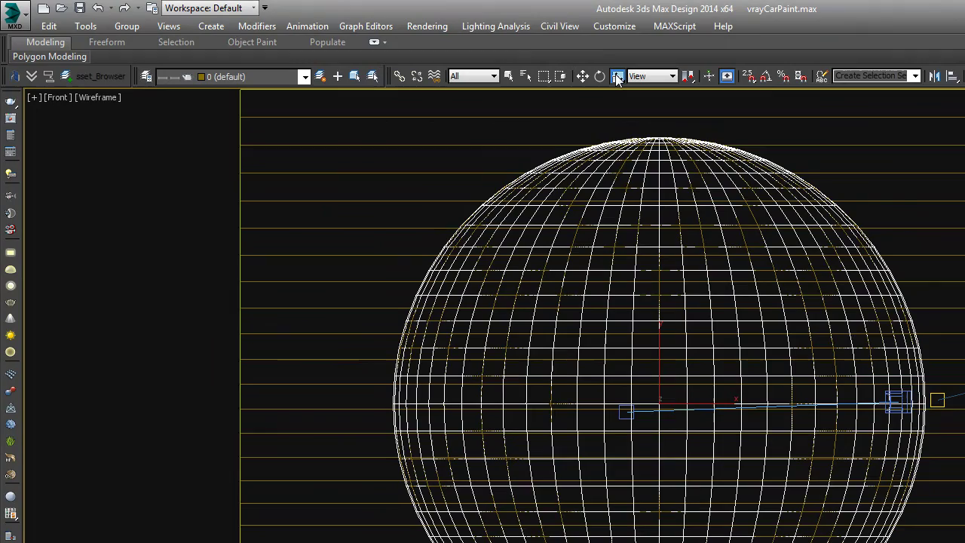
left_click_drag(617, 79, 618, 94)
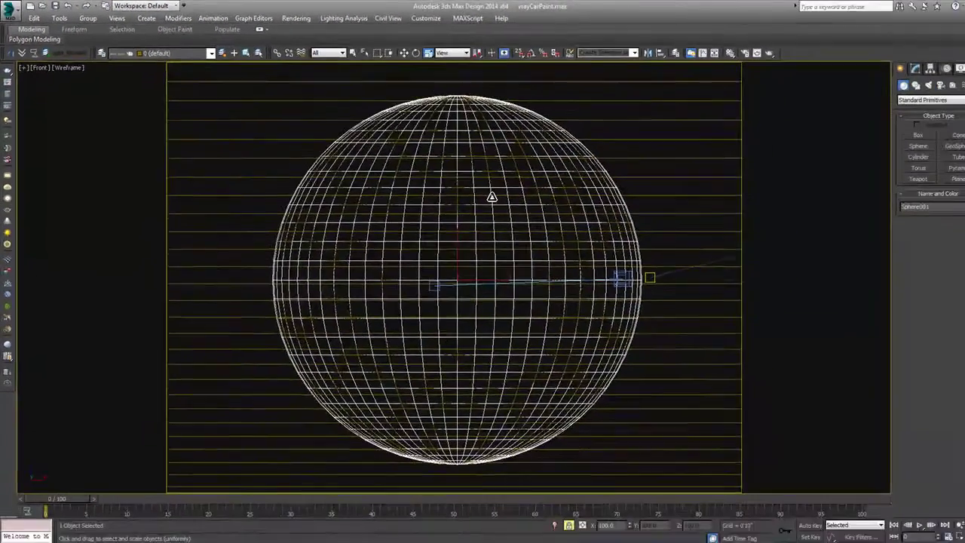
left_click_drag(653, 261, 657, 267)
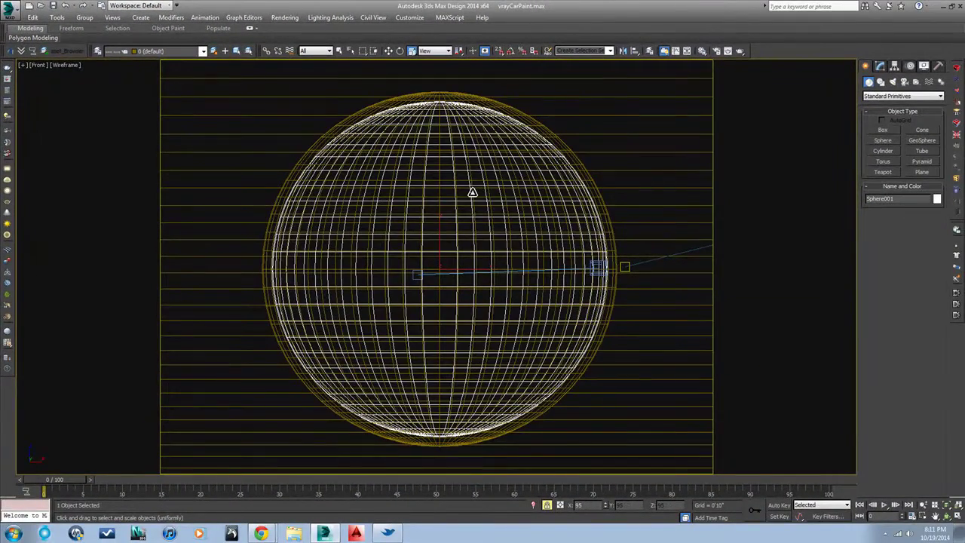
left_click_drag(472, 192, 472, 191)
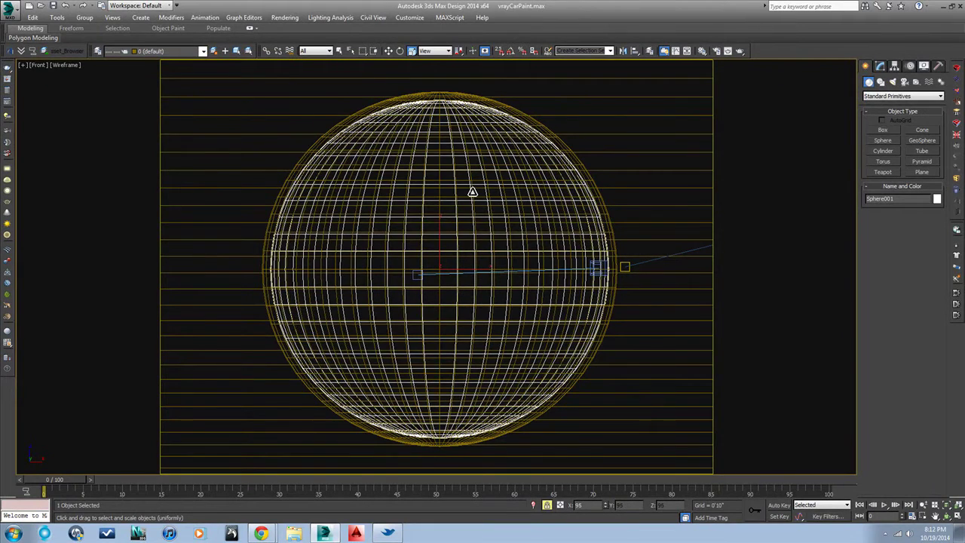
key("F3")
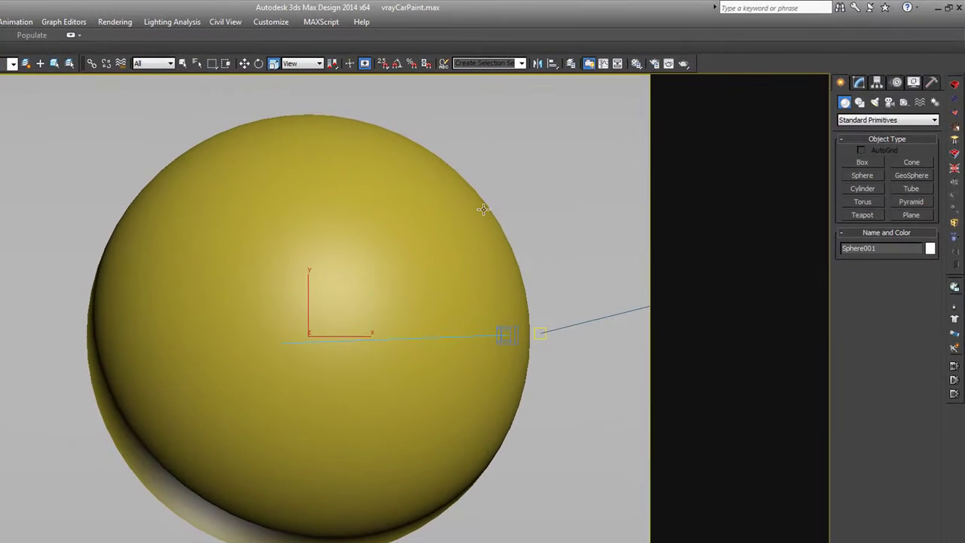
- Convert the scaled copy Sphere002 to an Editable Poly
left_click(487, 210)
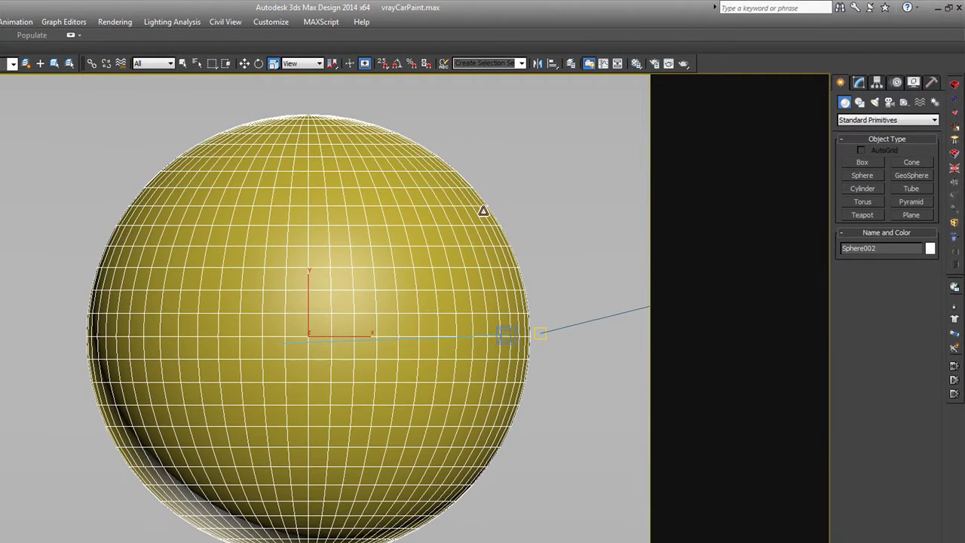
right_click(336, 259)
mouse_move(431, 371)
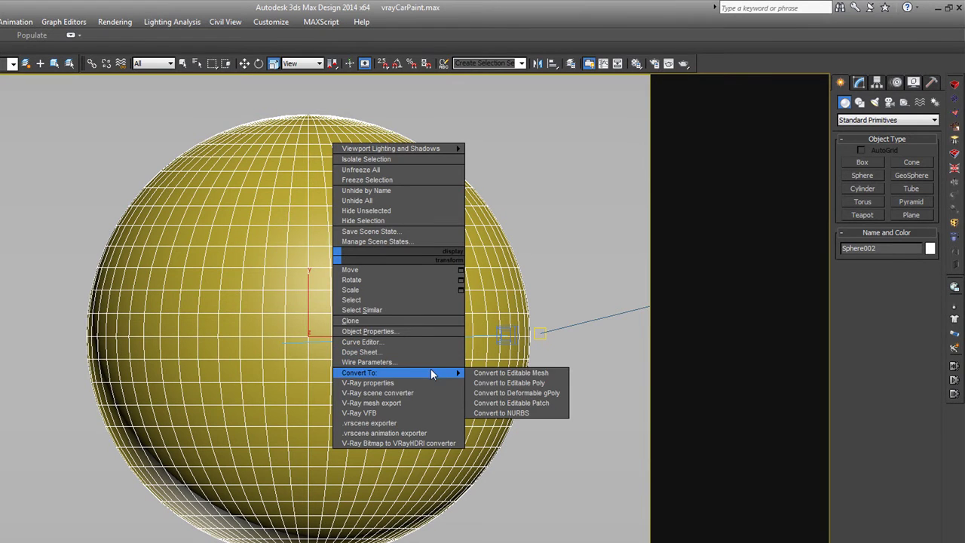
left_click(505, 383)
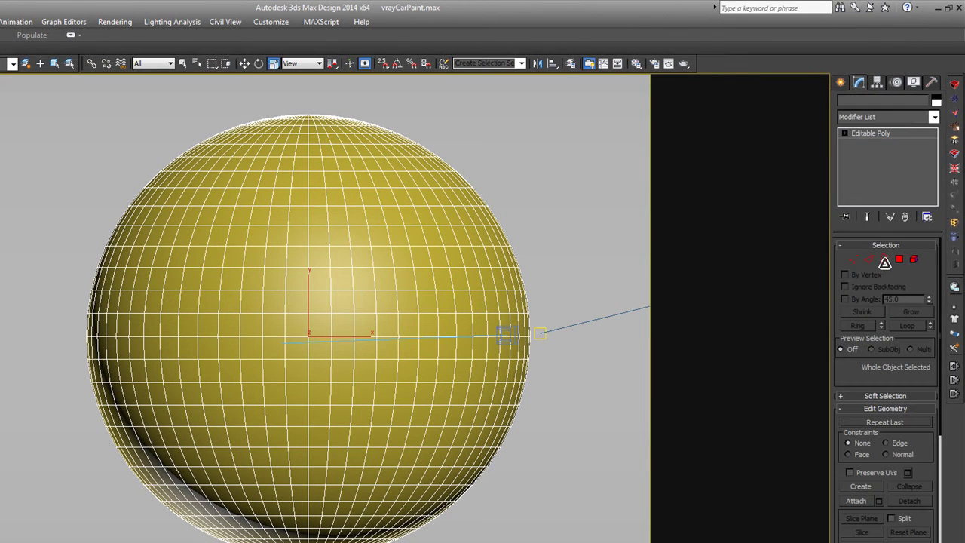
- Delete the equatorial band of polygons, leaving separate top and bottom halves
key("4")
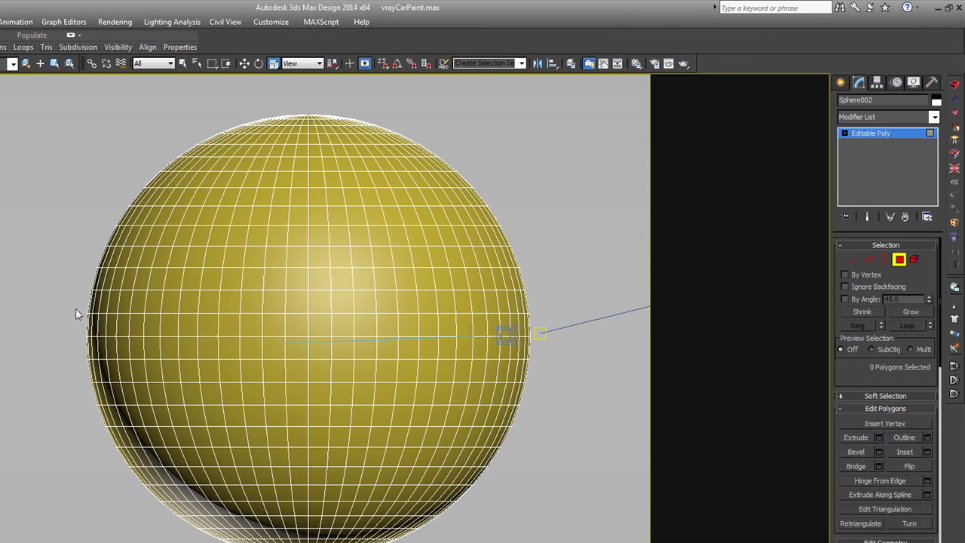
left_click_drag(74, 309, 545, 367)
key("Delete")
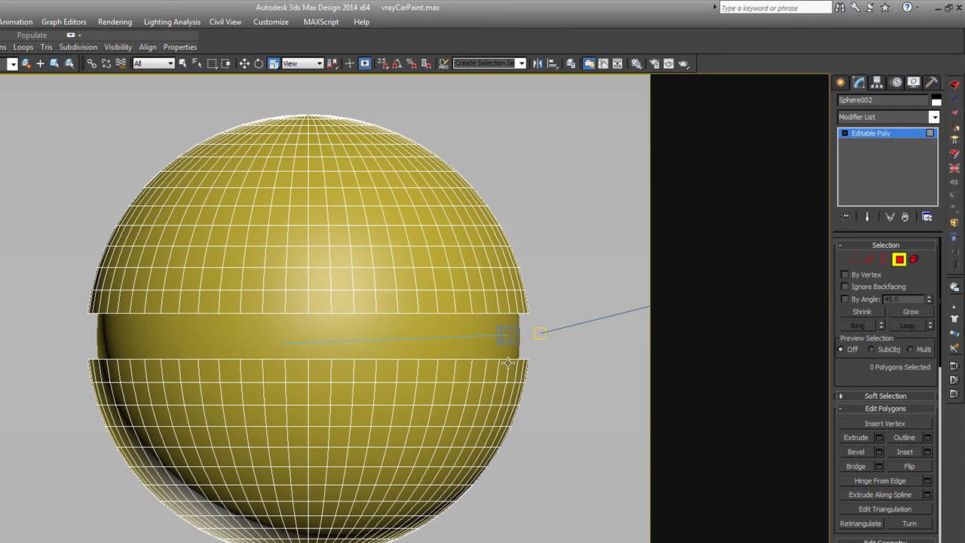
middle_click_drag(506, 364, 536, 387, "alt")
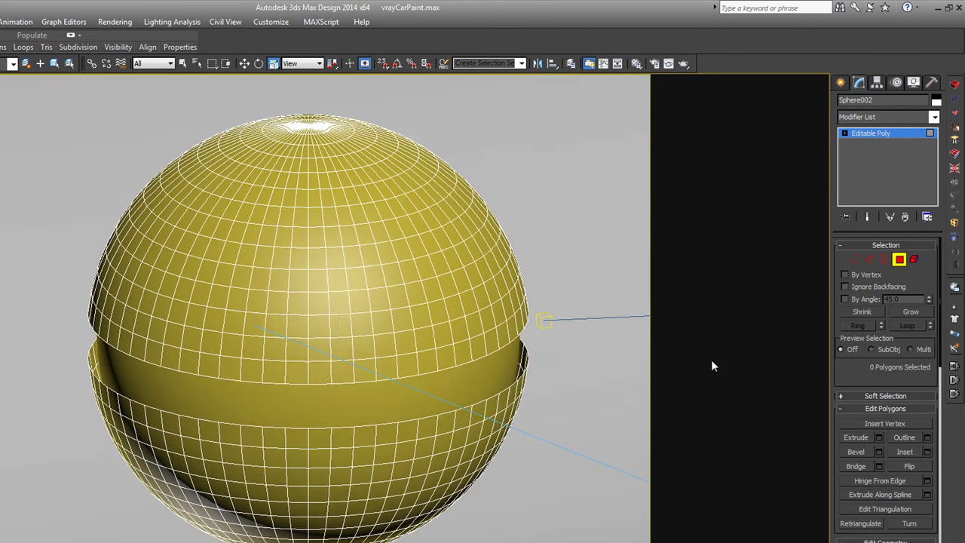
- Add a Shell with Outer Amount 0 and Inner Amount 0'1 27/32", viewed from Front
left_click(899, 259)
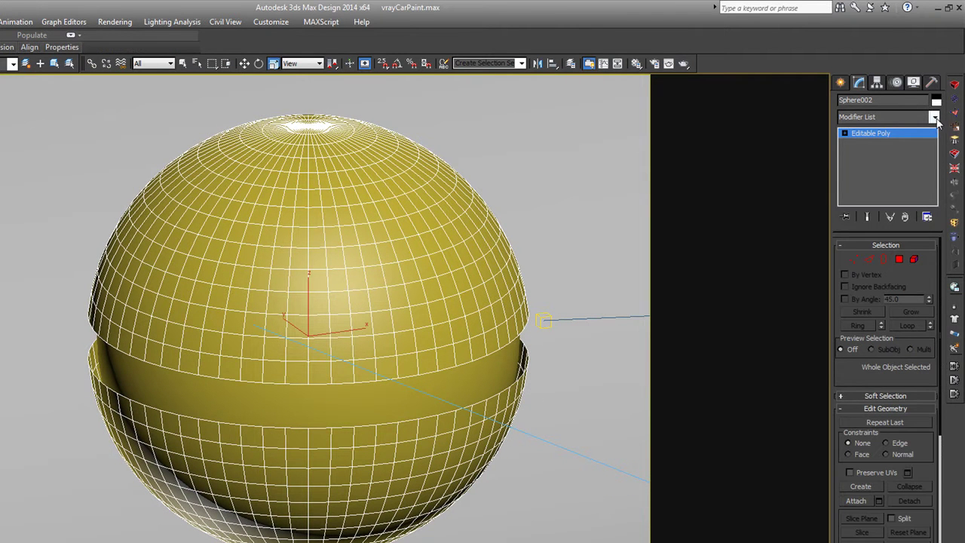
left_click(934, 119)
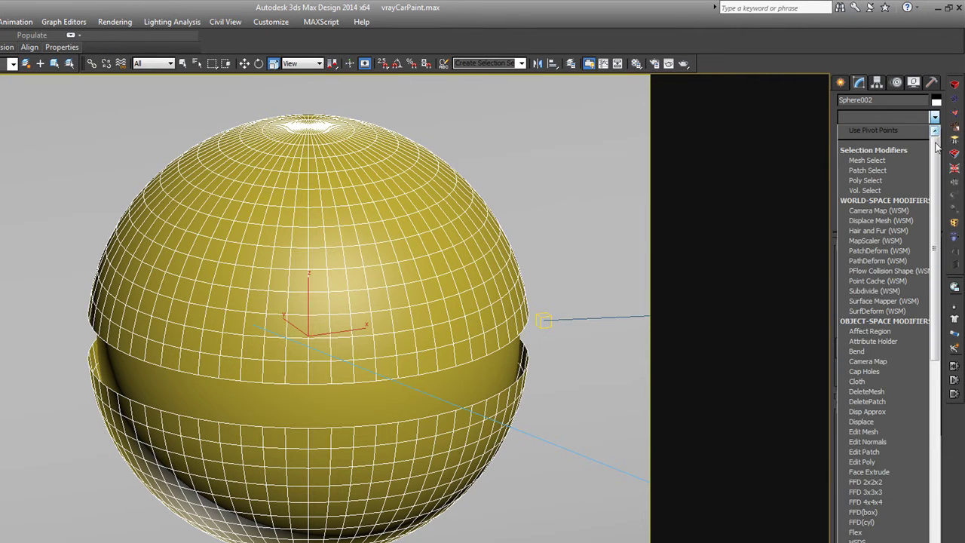
left_click_drag(935, 140, 933, 422)
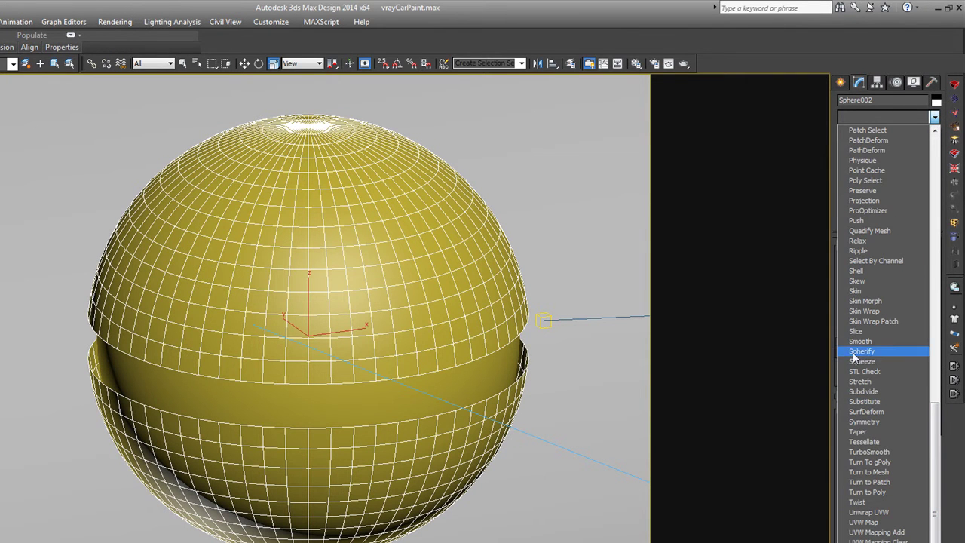
left_click(857, 271)
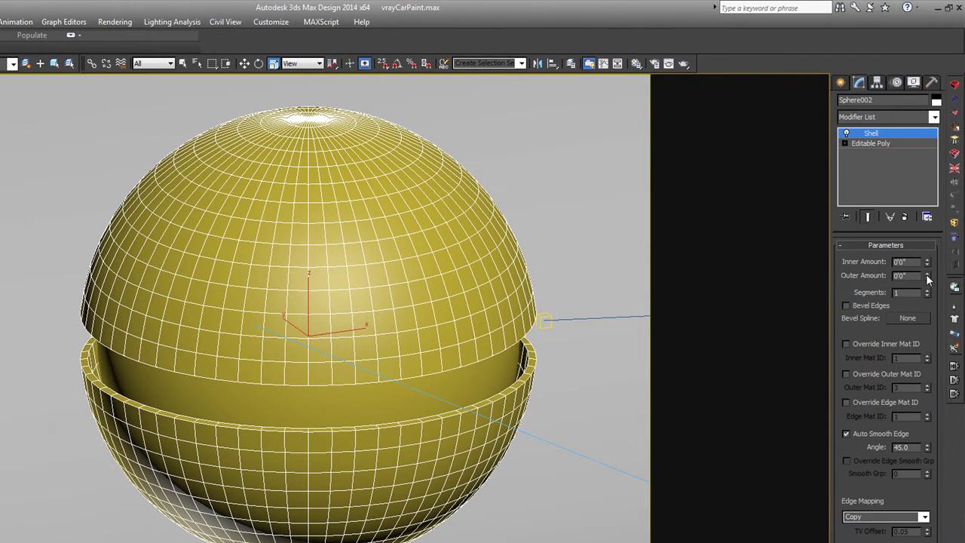
right_click(927, 276)
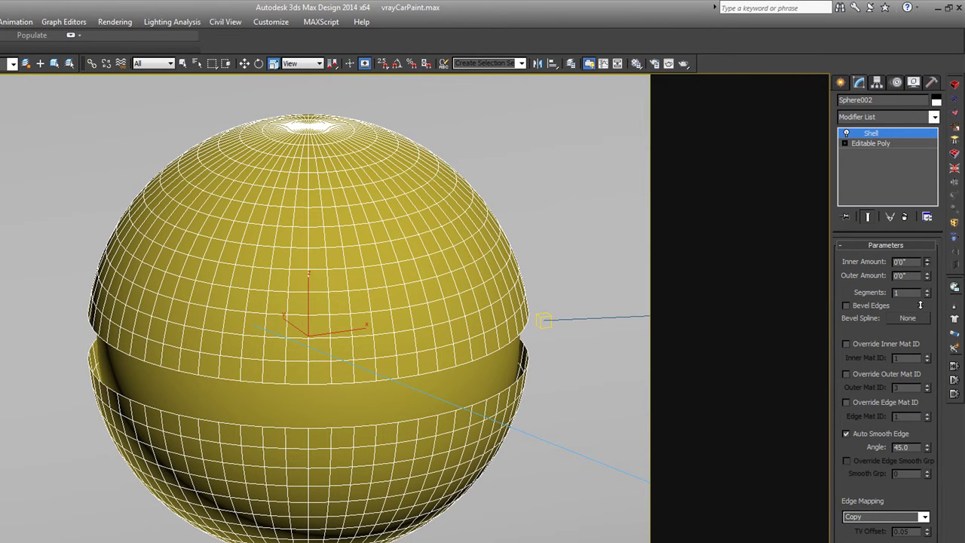
left_click_drag(925, 262, 925, 245)
left_click_drag(904, 133, 882, 153)
key("f")
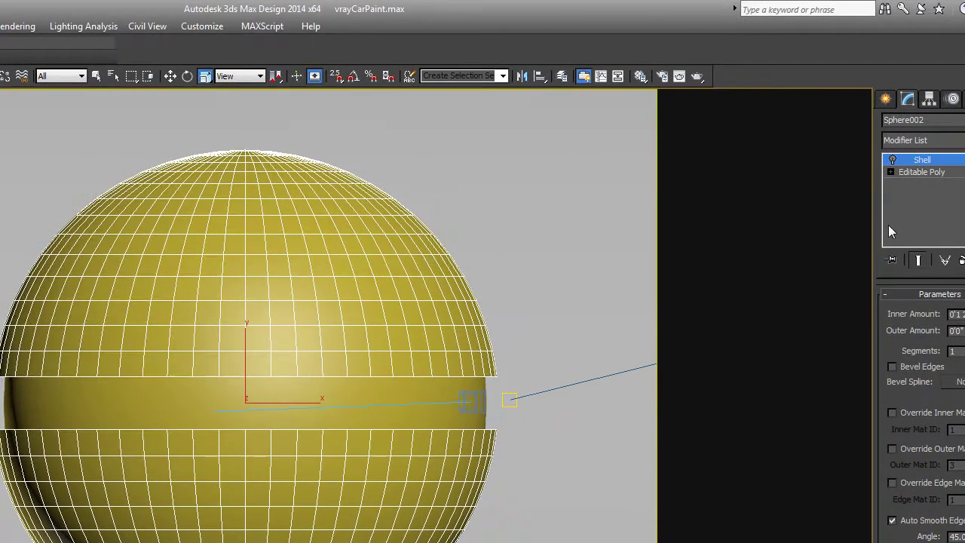
- Draw circle spline Circle001 out from the sphere's centre in the Front wireframe view
left_click(885, 99)
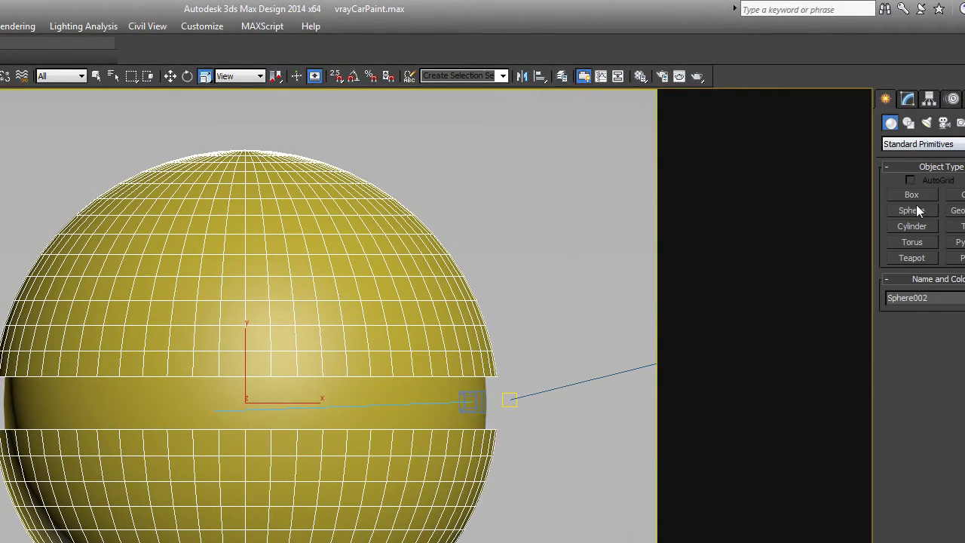
left_click(908, 122)
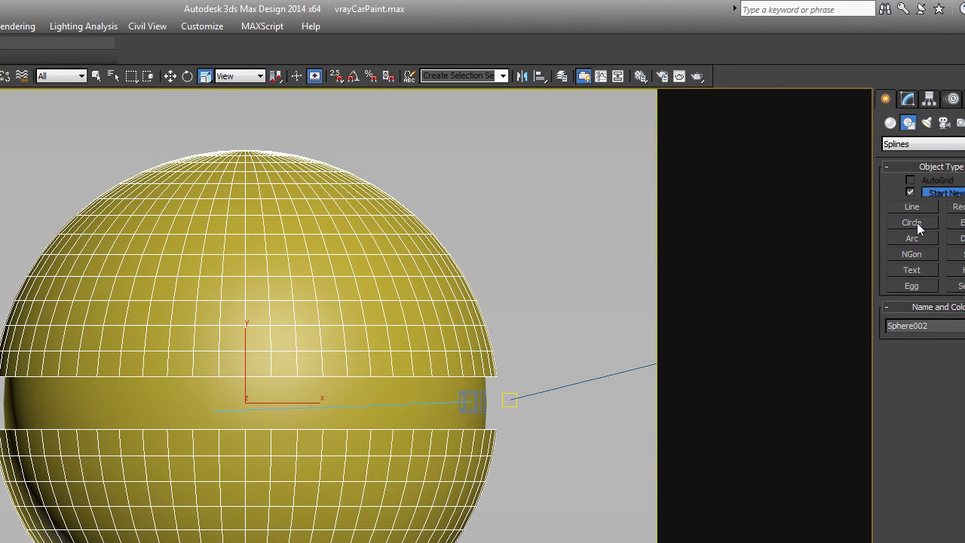
left_click(917, 222)
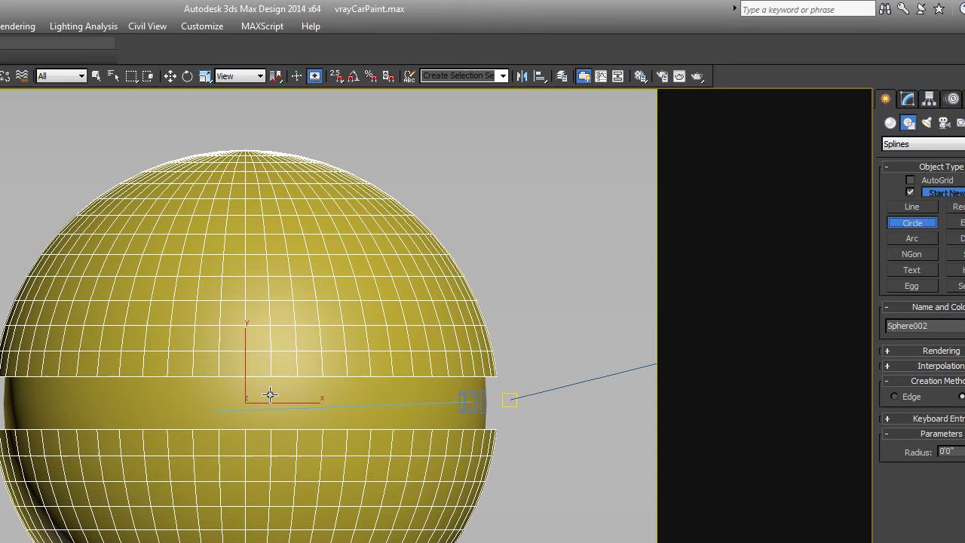
key("F4")
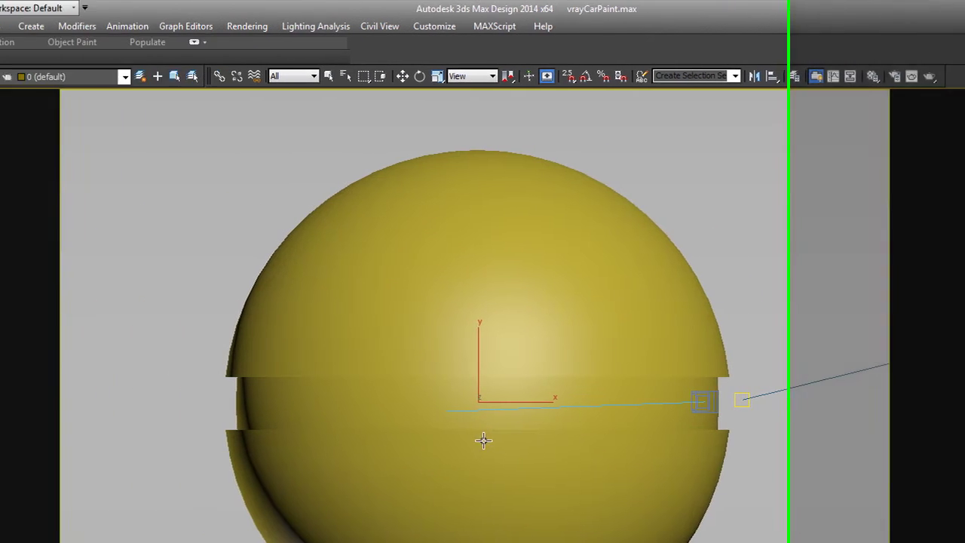
key("F3")
left_click_drag(483, 442, 485, 466)
left_click_drag(665, 466, 666, 473)
key("F3")
key("F3")
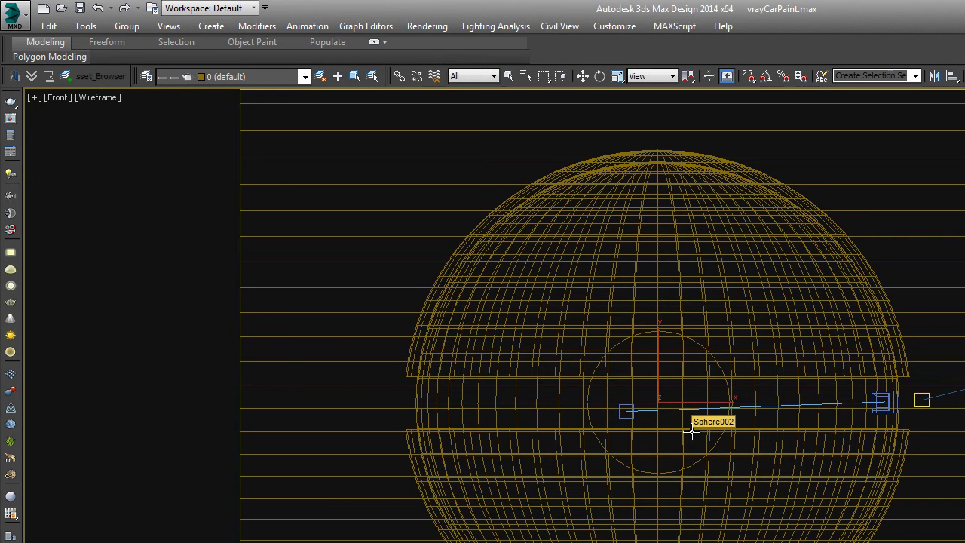
key("F3")
key("F3")
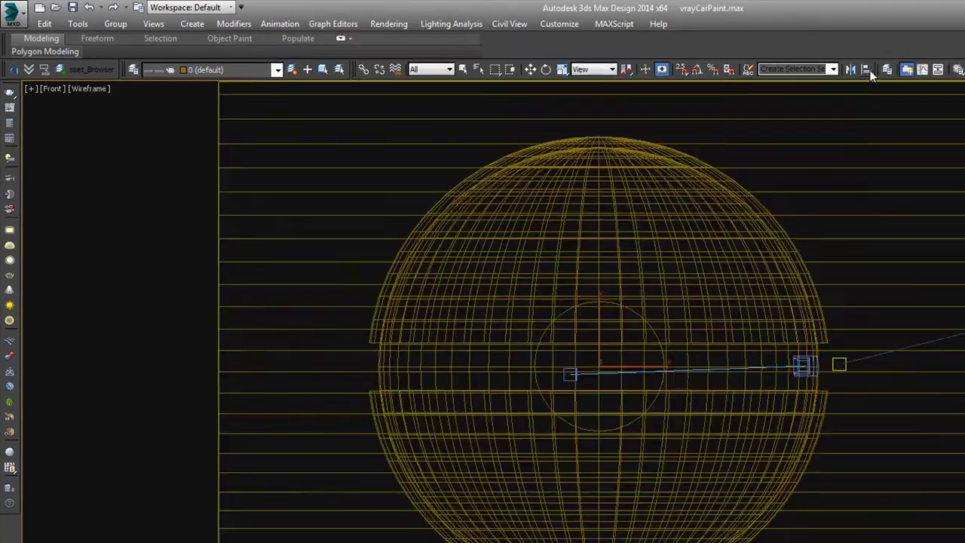
- Align Circle001 to Sphere002's Center on X, Y and Z Position
left_click(952, 76)
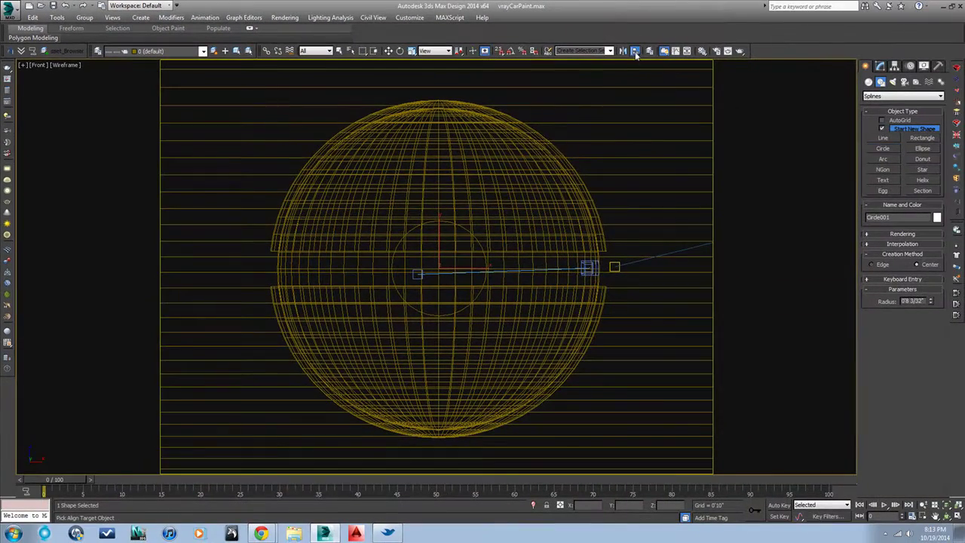
left_click(541, 138)
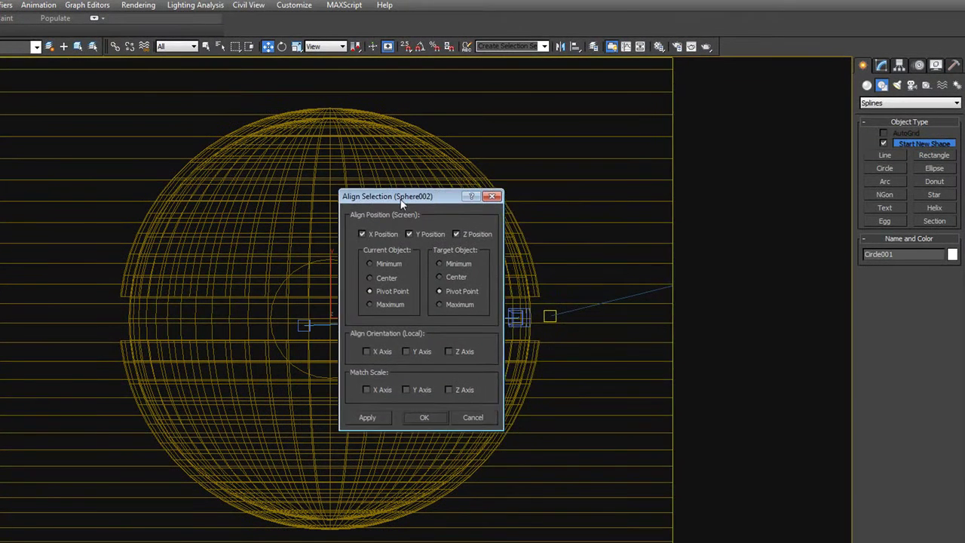
left_click_drag(401, 202, 512, 210)
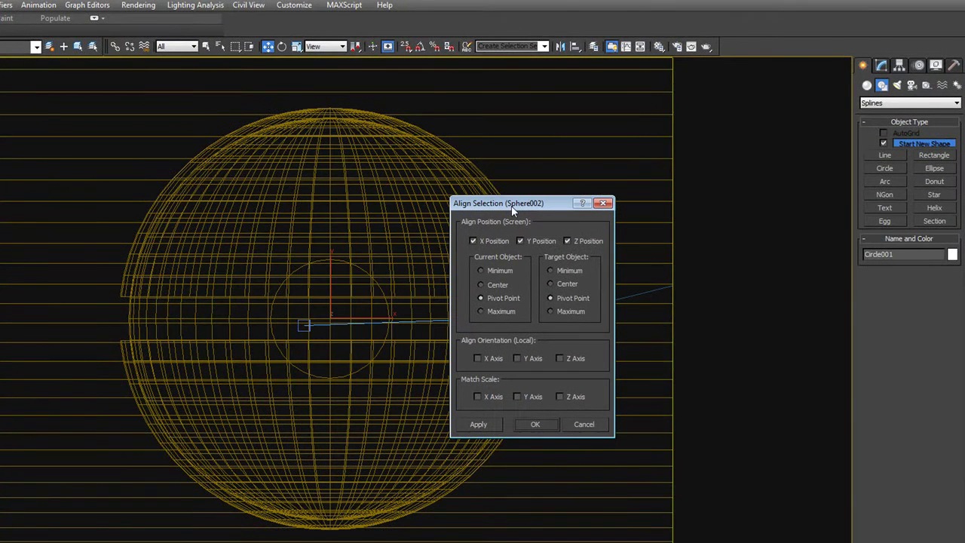
left_click(550, 283)
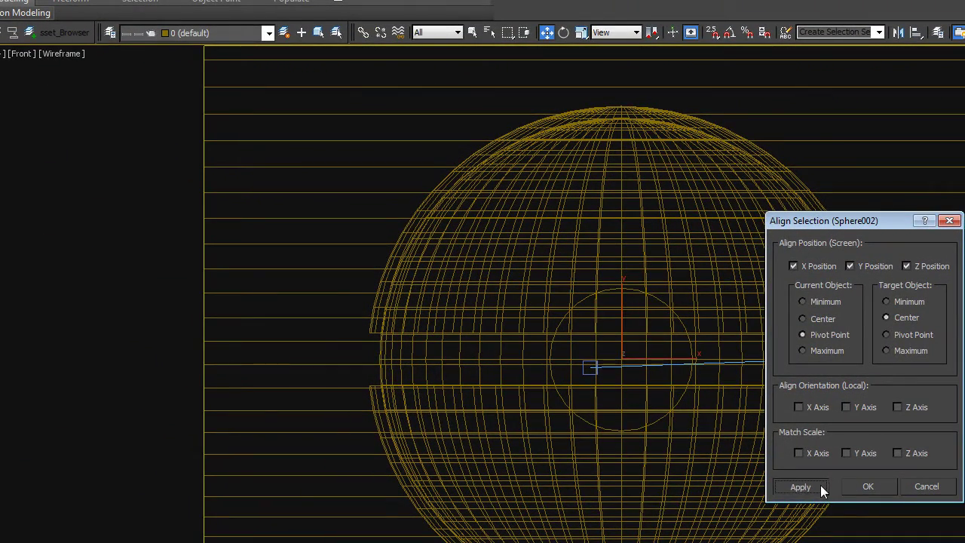
left_click(820, 487)
- In Top view, move the circle down and extrude it to -5'9" into a cylinder
left_click(864, 486)
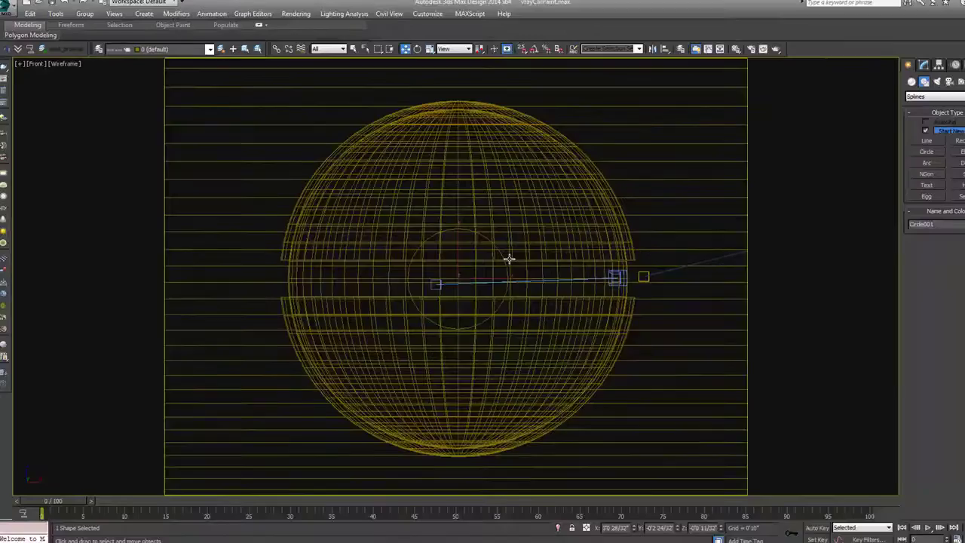
key("t")
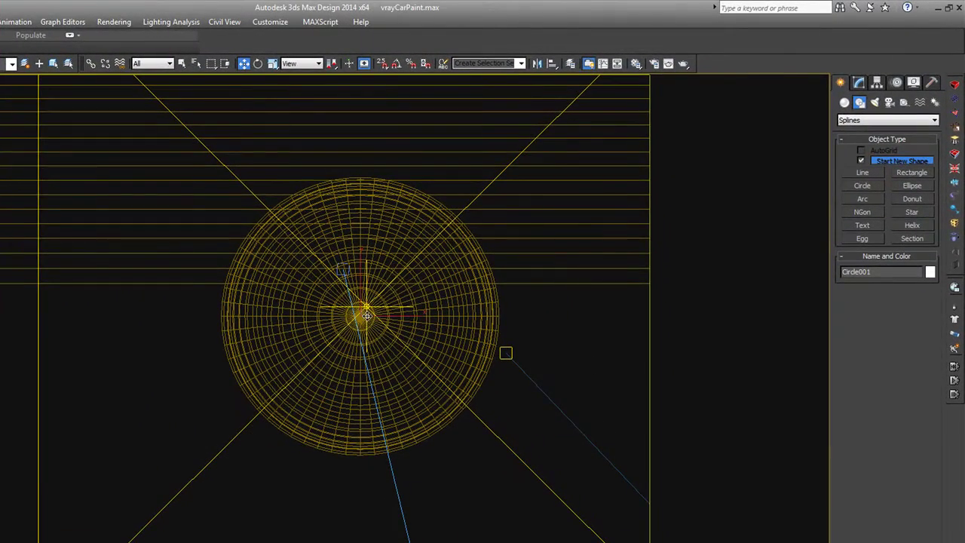
left_click_drag(367, 315, 393, 480)
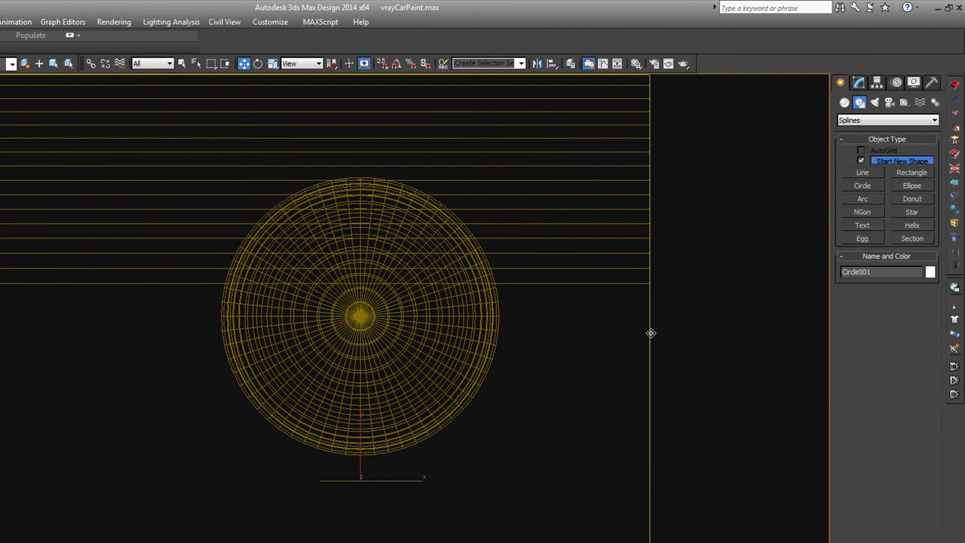
left_click(955, 182)
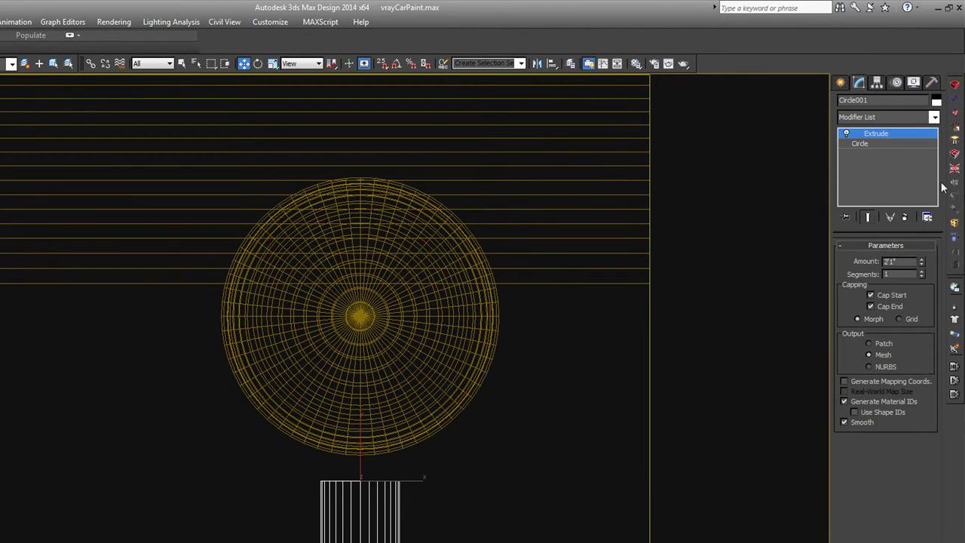
left_click_drag(923, 267, 923, 309)
middle_click_drag(428, 464, 460, 351, "alt")
key("F3")
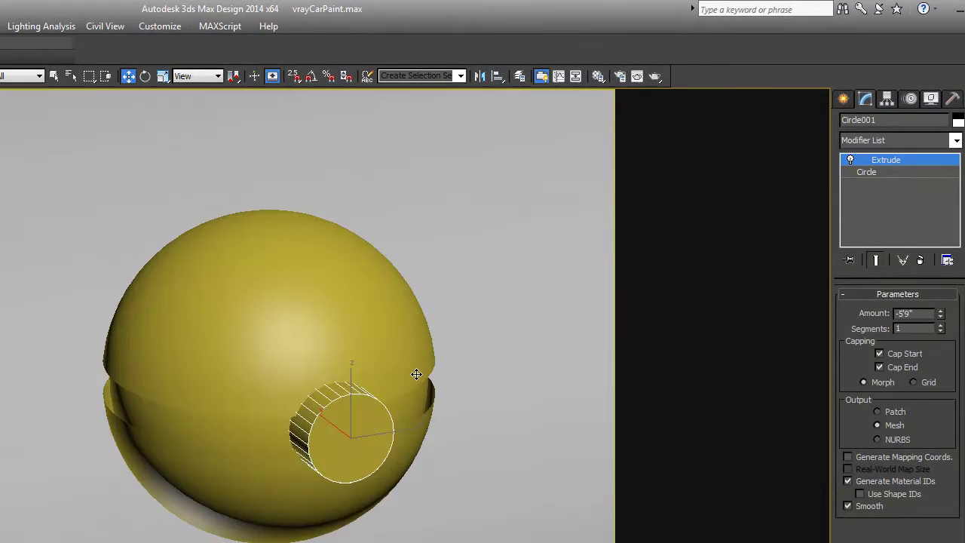
scroll(413, 388, "up", 5)
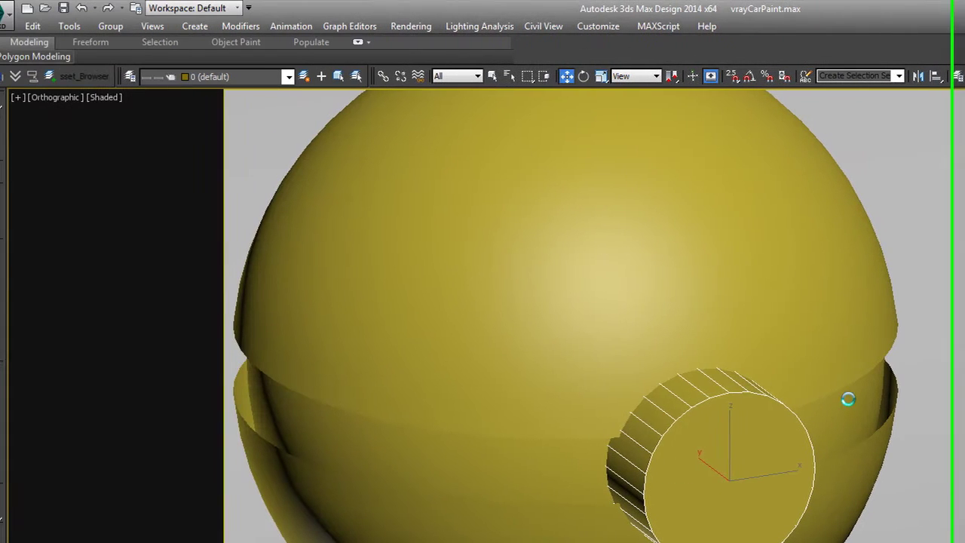
- Copy the extruded cylinder as Circle002 and hide it
left_click_drag(493, 399, 483, 407, "shift")
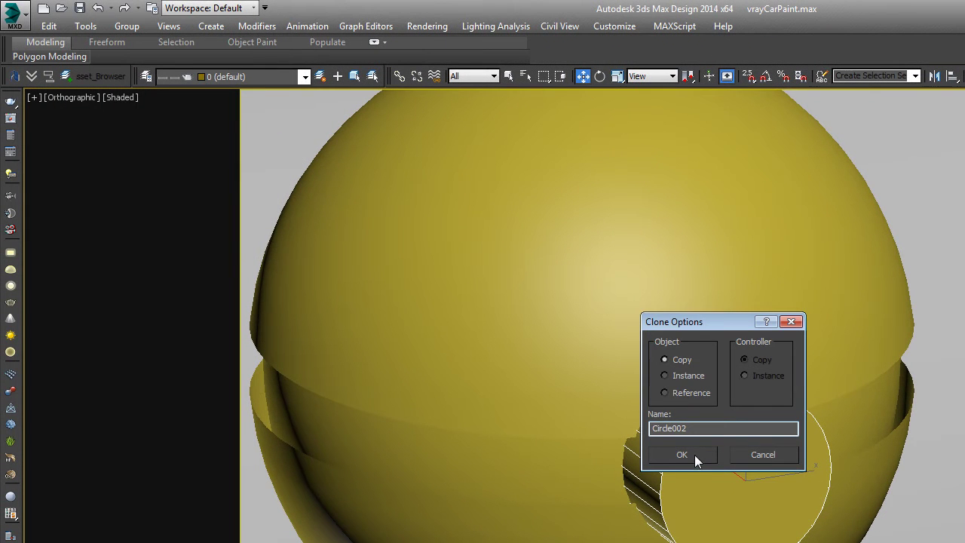
left_click(694, 454)
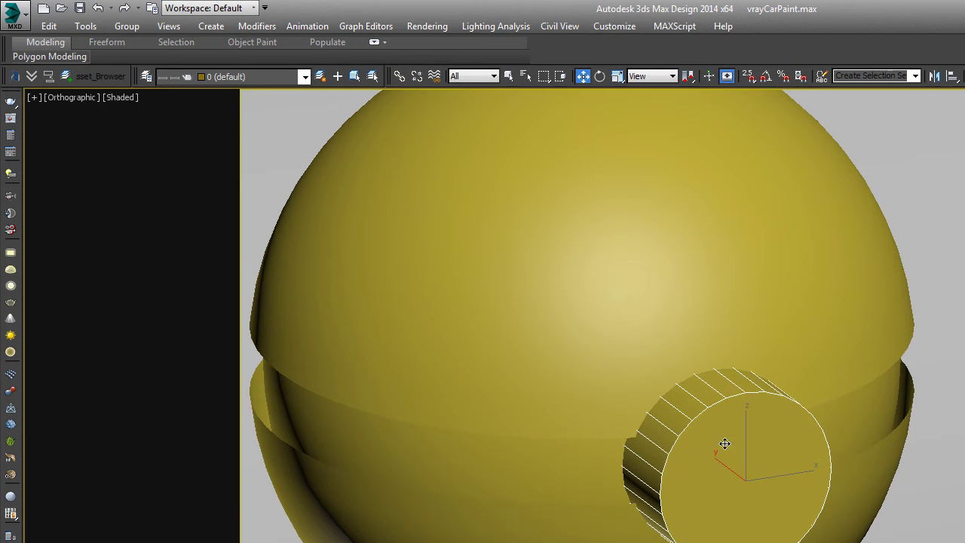
right_click(735, 444)
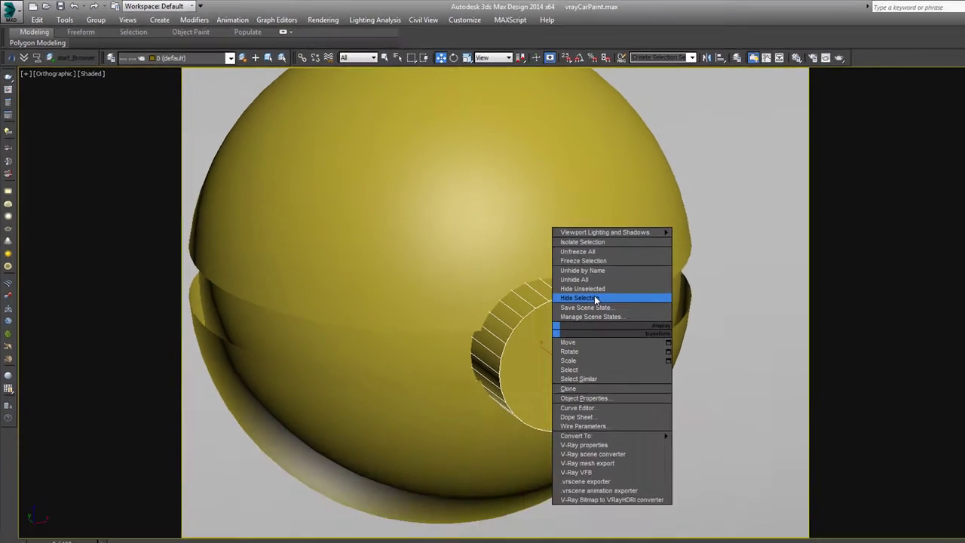
left_click(786, 392)
- Select the extruded cylinder, then the band sphere, then main Sphere002
left_click(524, 260)
left_click(493, 305)
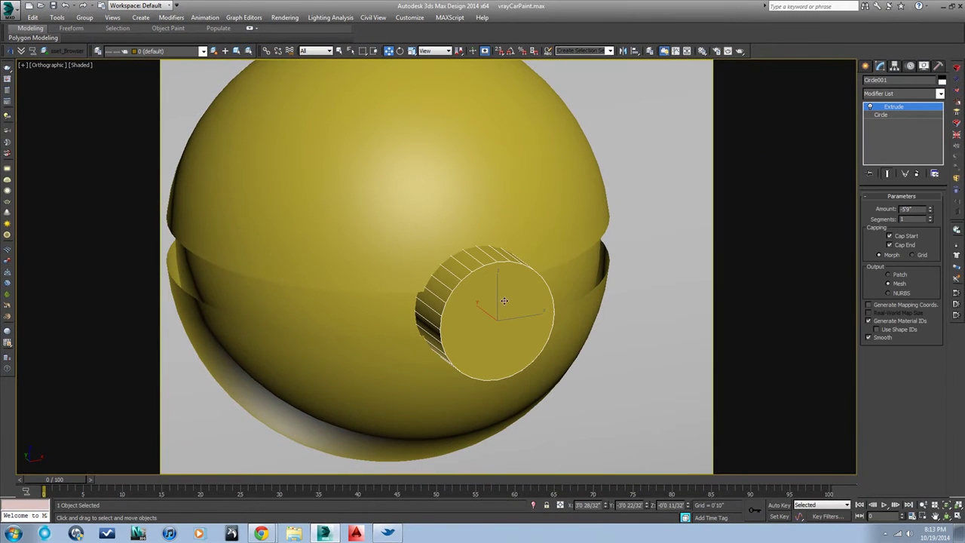
left_click(572, 284)
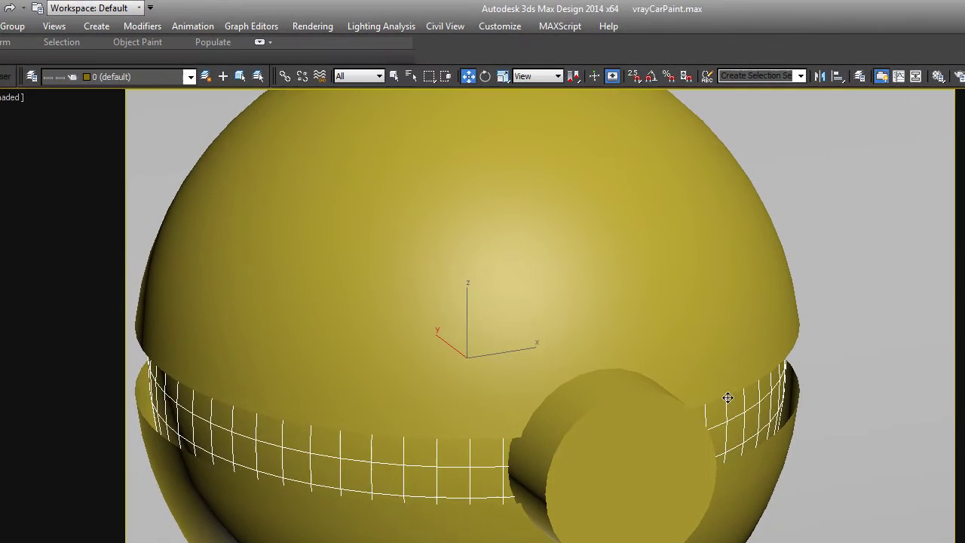
left_click(558, 248)
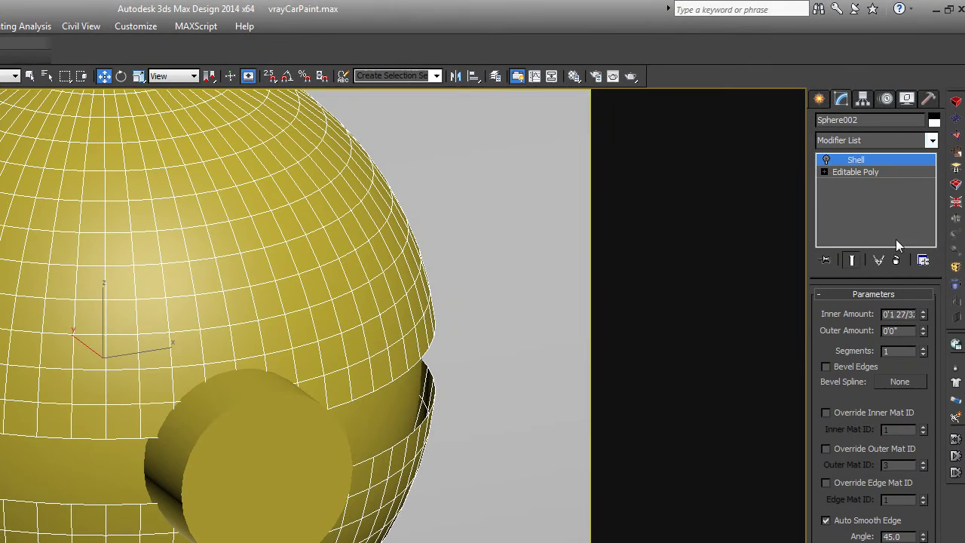
- Remove the Shell modifier from Sphere002
left_click(896, 260)
left_click(932, 141)
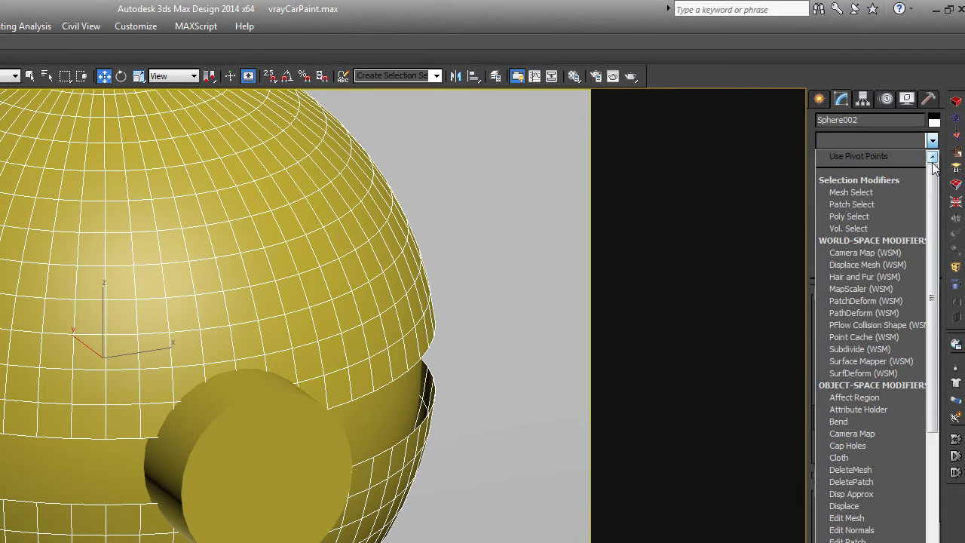
left_click(825, 105)
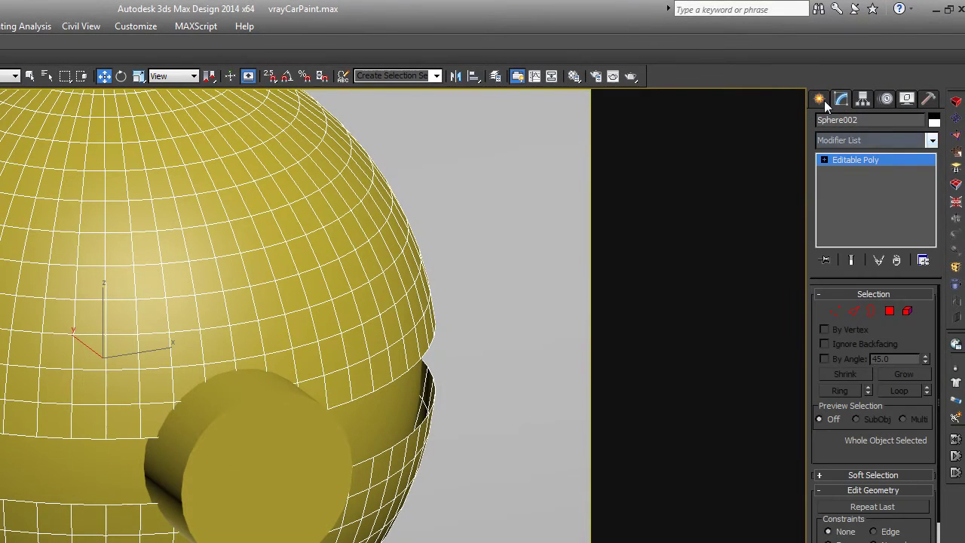
- Start a Compound Objects Boolean with Sphere002 as operand A
left_click(820, 100)
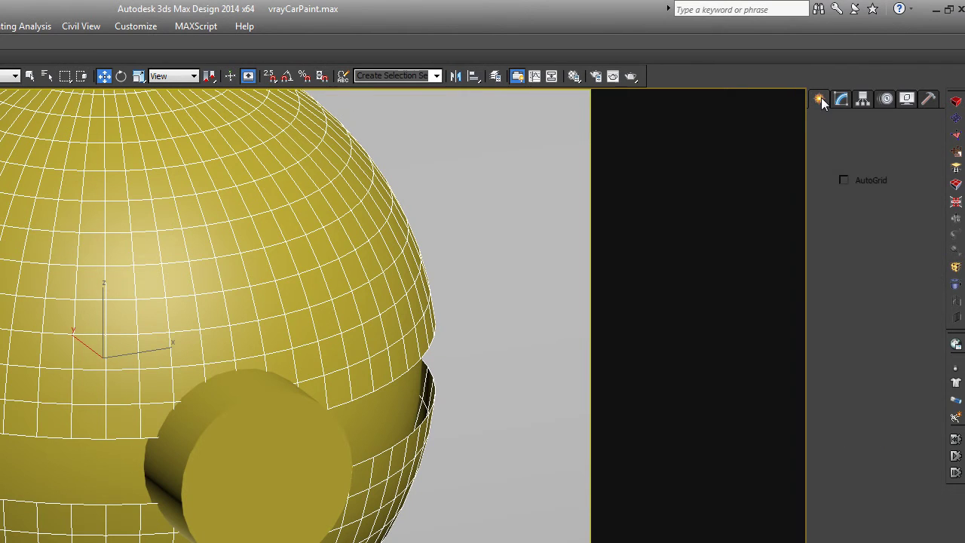
left_click(824, 123)
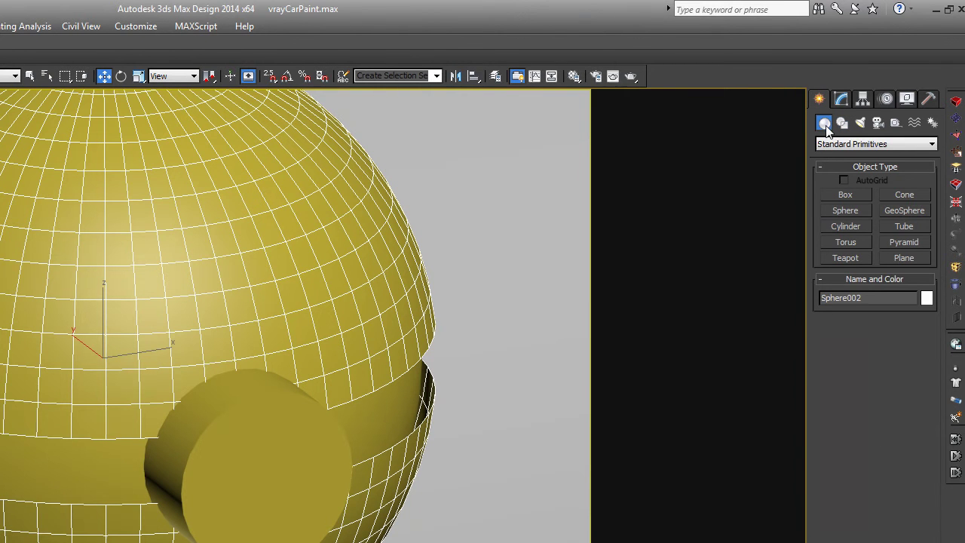
left_click(896, 143)
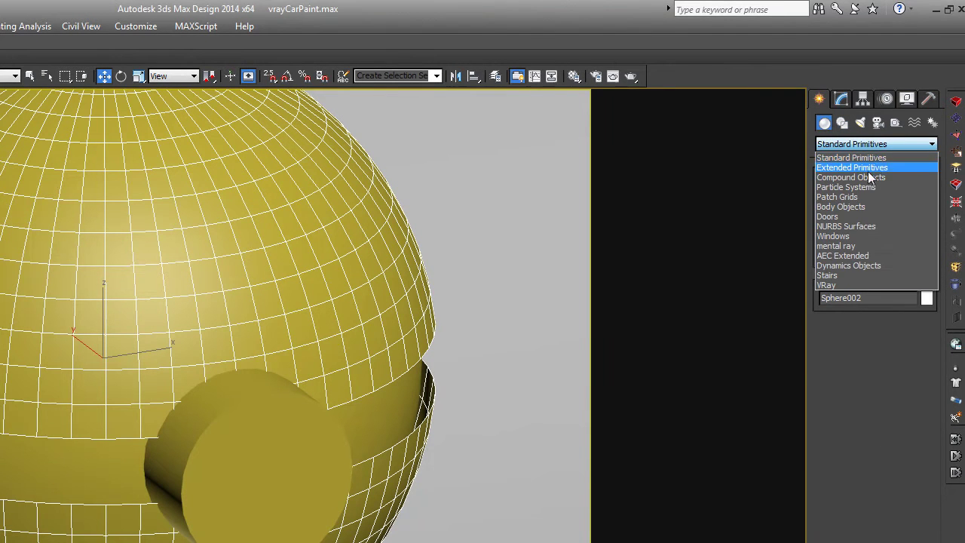
left_click(868, 178)
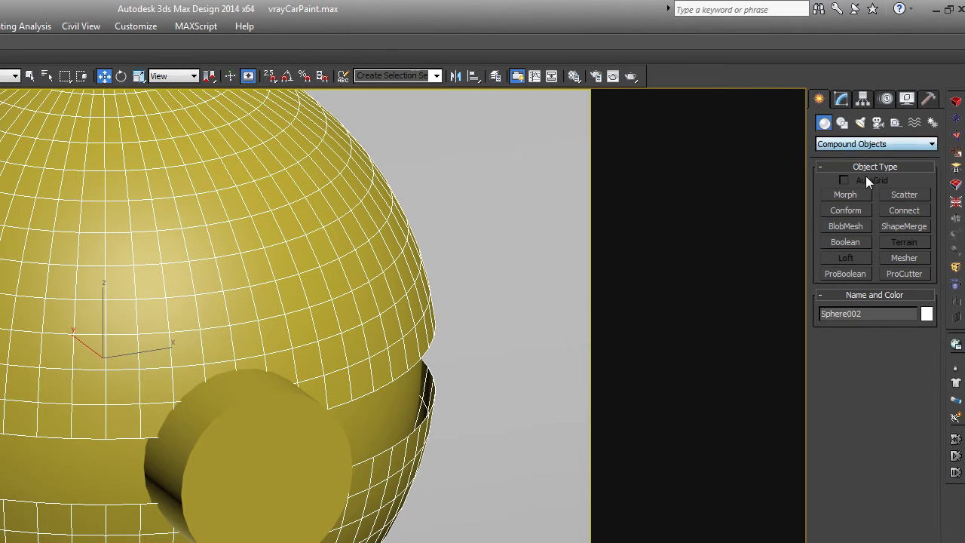
left_click(845, 242)
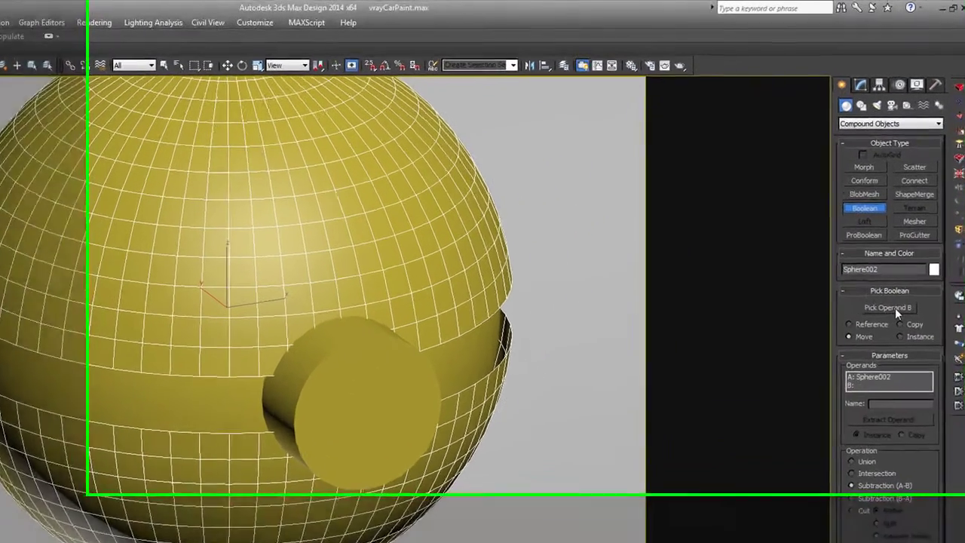
- Subtract the cylinder from the sphere as operand B, then orbit to check the round cut
left_click(906, 239)
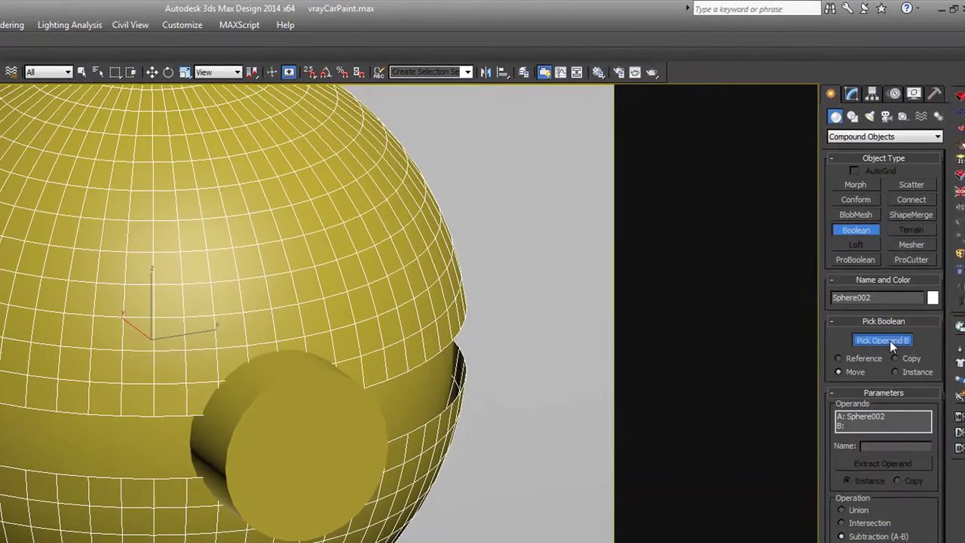
left_click(305, 439)
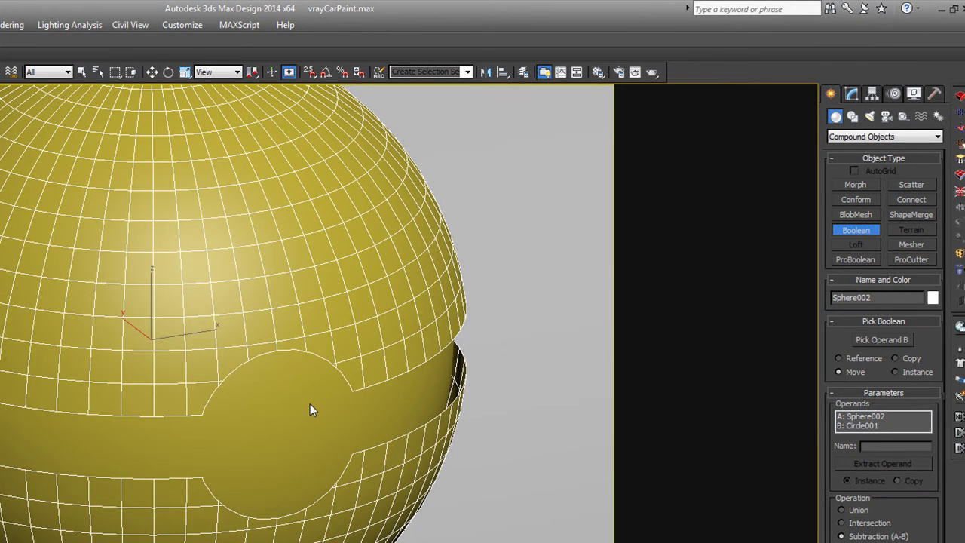
middle_click_drag(319, 412, 355, 405, "alt")
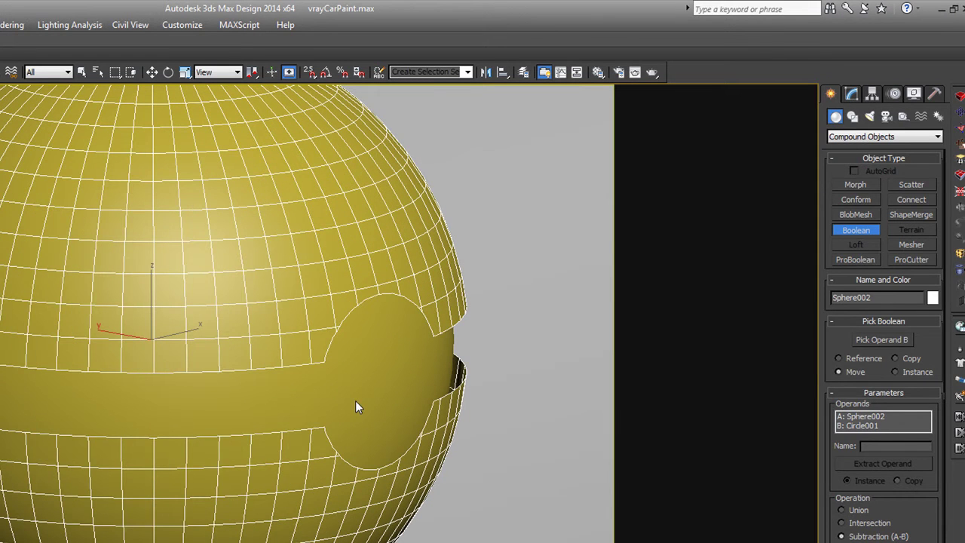
left_click(868, 230)
left_click(852, 94)
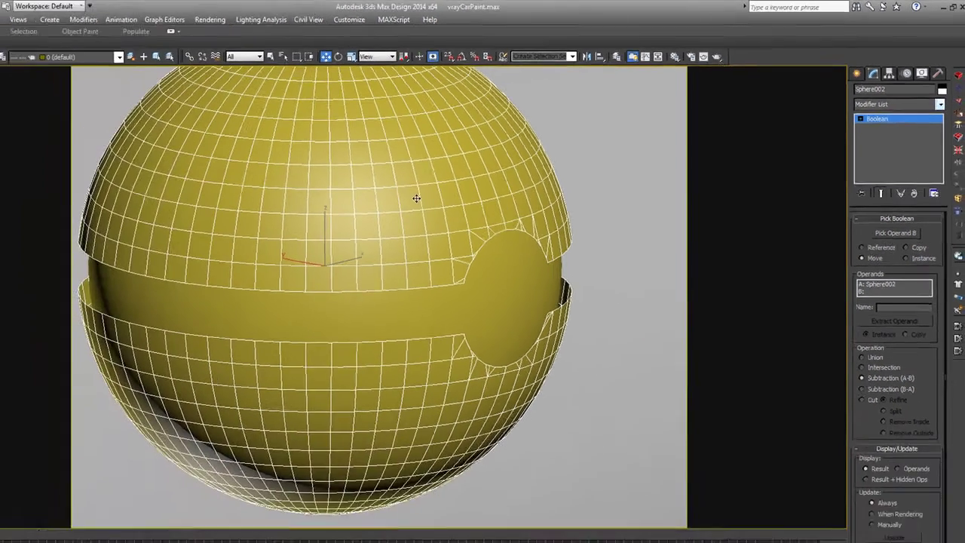
- Convert the Boolean sphere to an Editable Poly
right_click(264, 249)
mouse_move(398, 383)
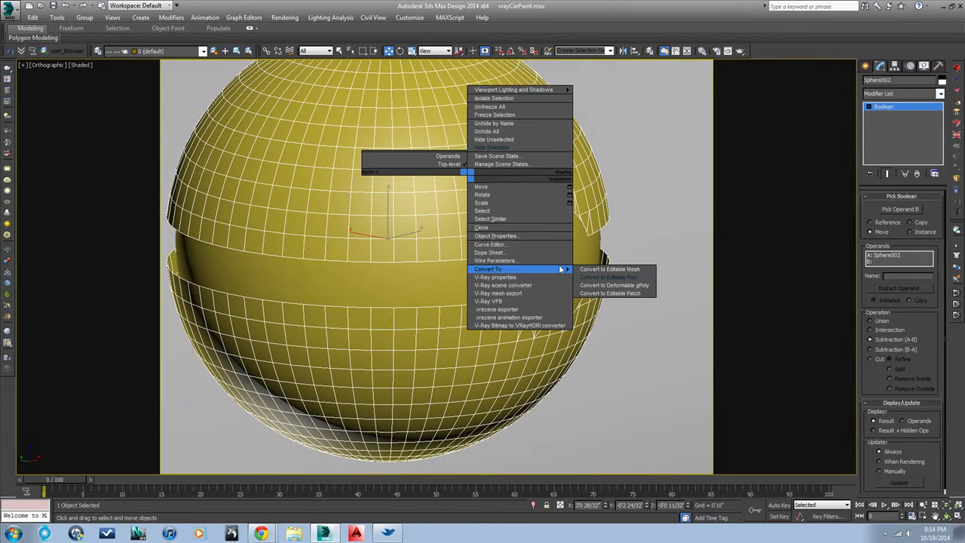
left_click(607, 276)
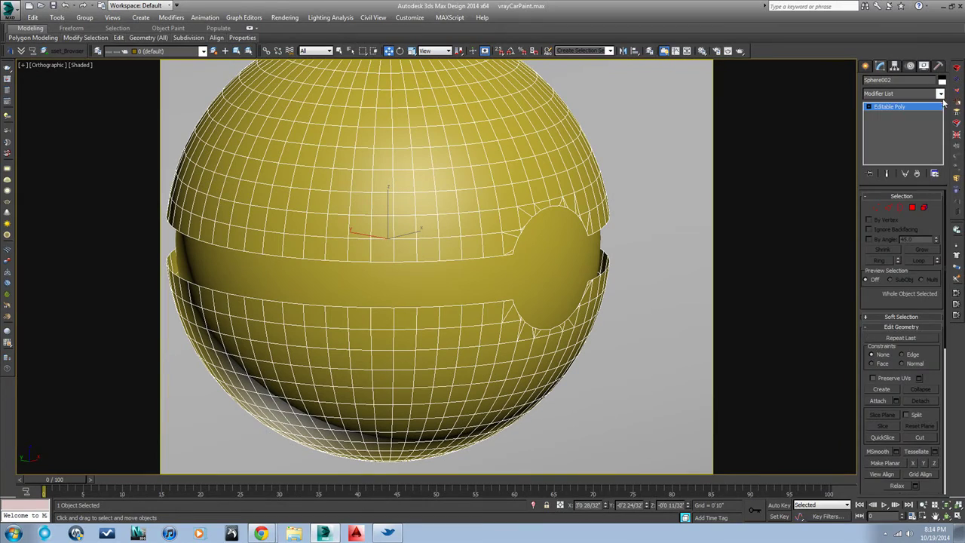
- Add a Shell modifier so the cutout shows wall thickness
left_click(940, 93)
left_click_drag(941, 181, 938, 401)
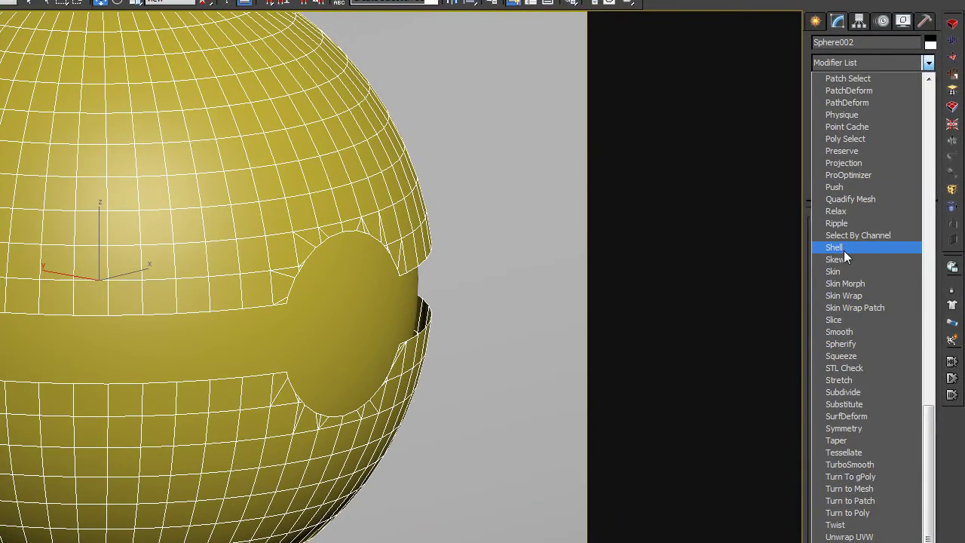
left_click(842, 249)
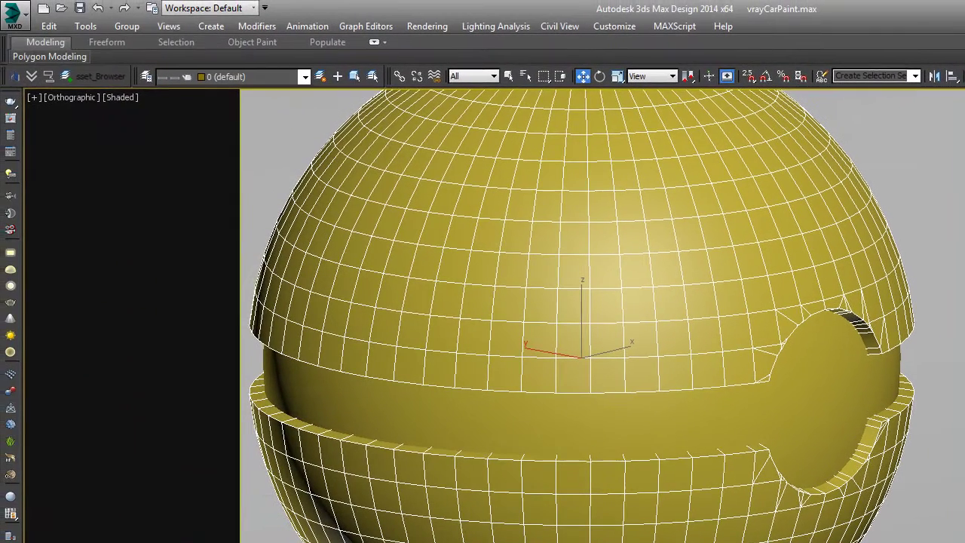
- Unhide all hidden objects and select the right-hand cylinder
right_click(821, 393)
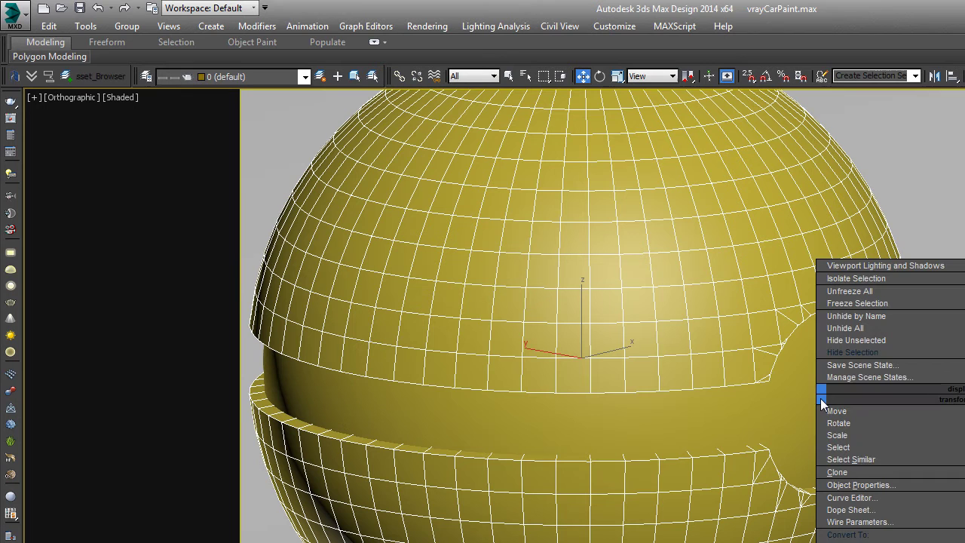
left_click(861, 331)
left_click(886, 381)
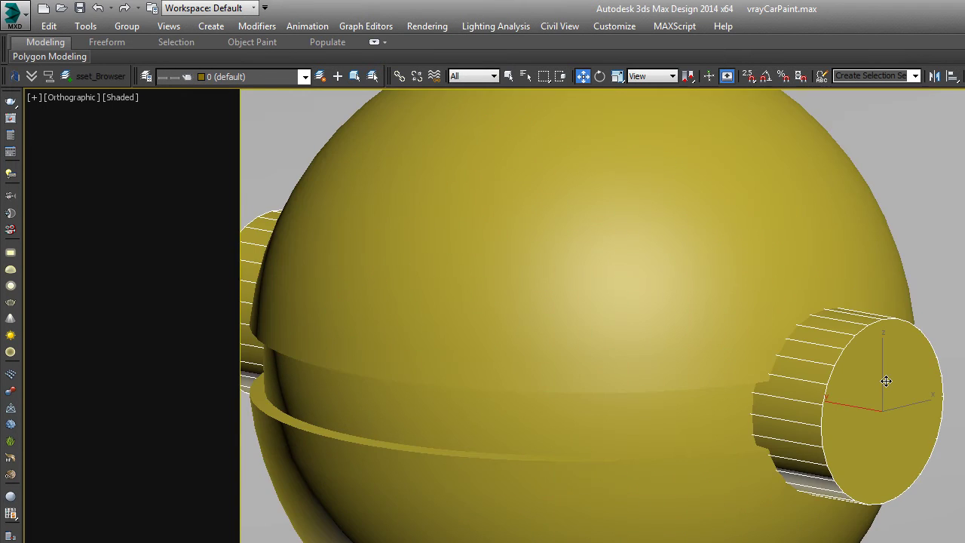
- In front wireframe view, shrink Circle002's radius to about 0'6 20/32"
key("f")
key("F3")
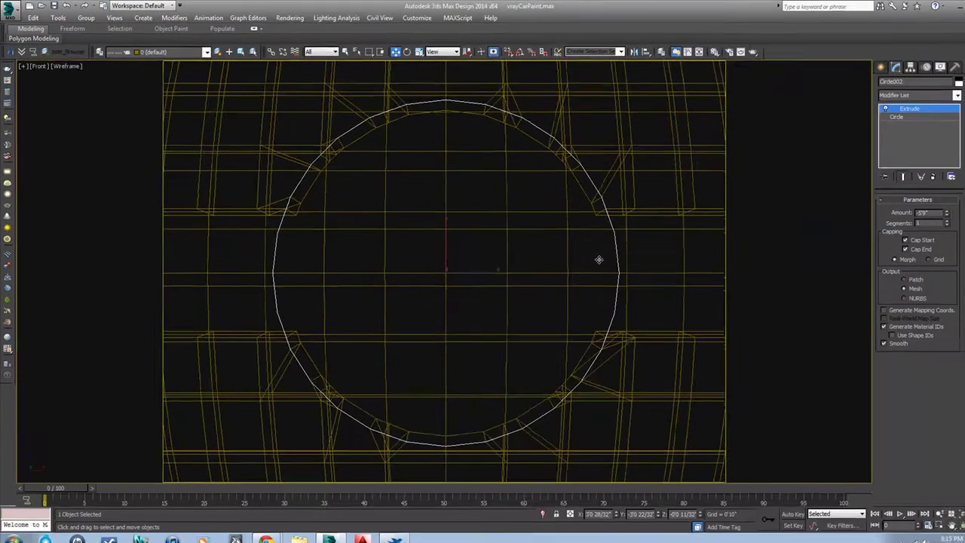
scroll(599, 260, "down", 3)
left_click(882, 115)
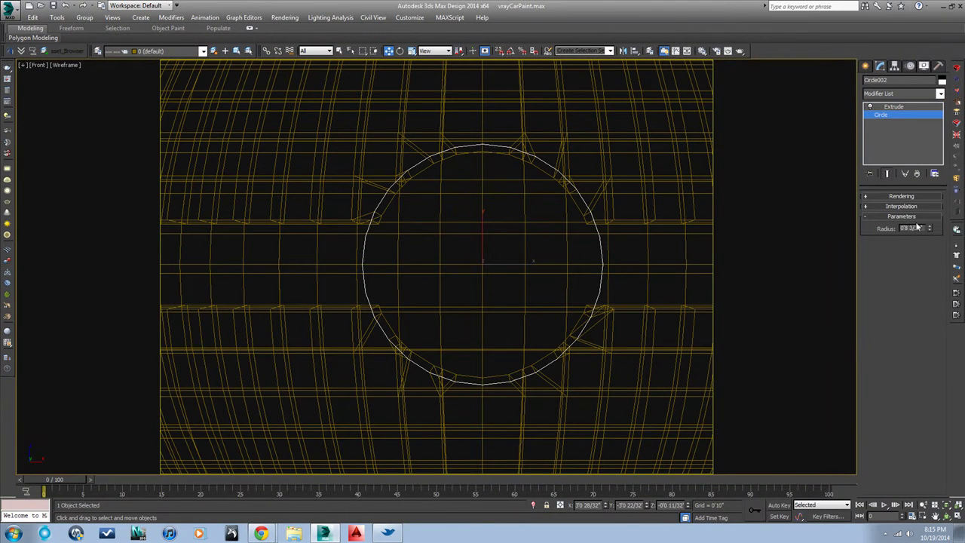
left_click_drag(932, 234, 926, 239)
key("F3")
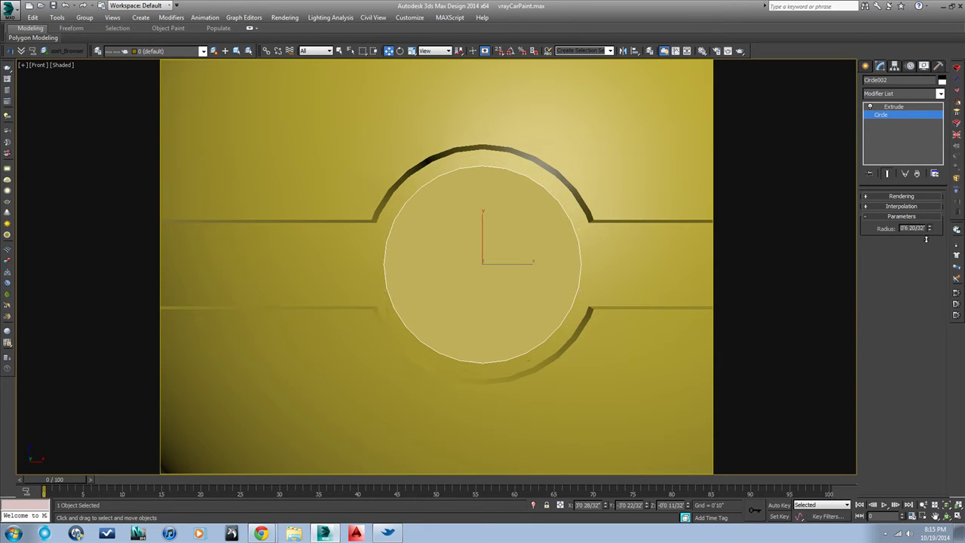
- View the enlarged glossy Poké Ball reference in the Google Images pokeball results
left_click(261, 533)
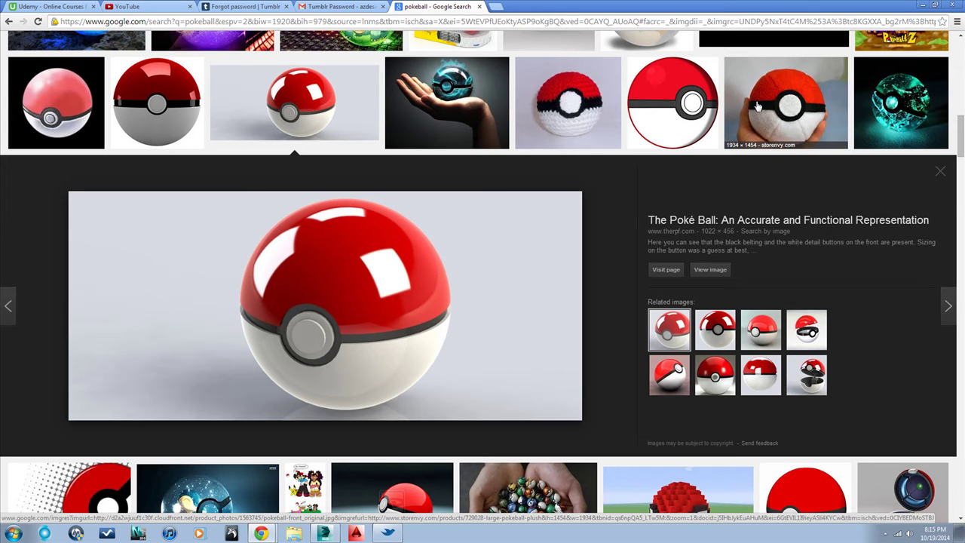
scroll(758, 107, "up", 1)
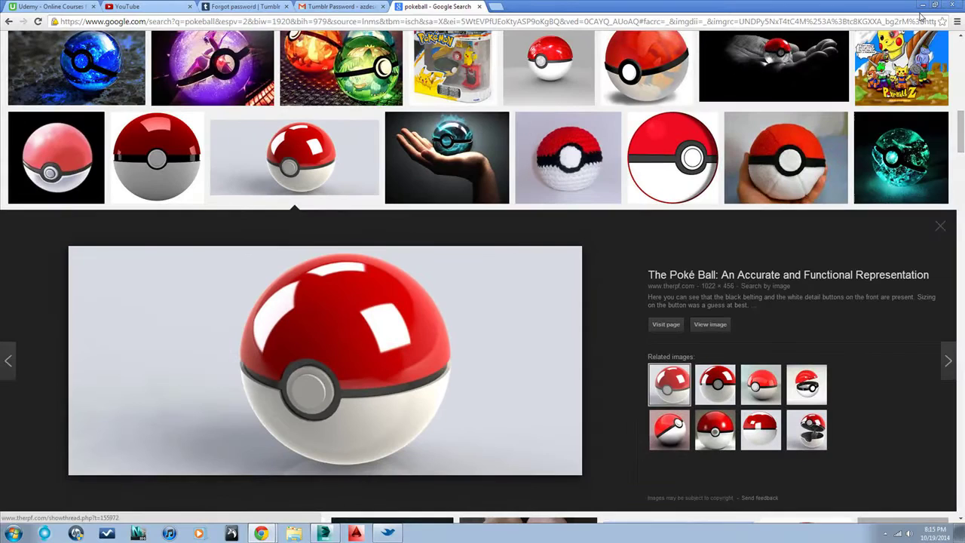
- Reduce Circle002's radius to 0'6 9/32" and select the band sphere Sphere001
left_click(923, 7)
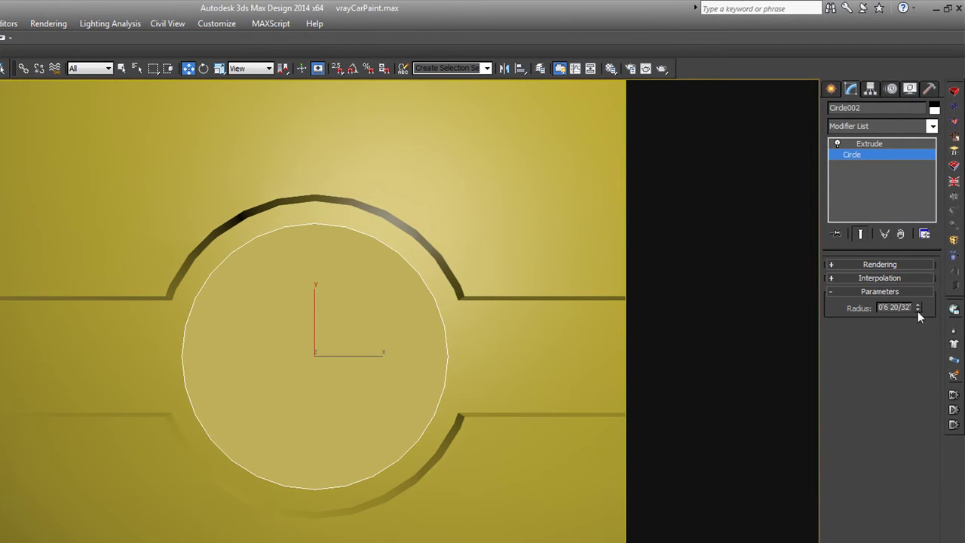
left_click_drag(918, 310, 919, 310)
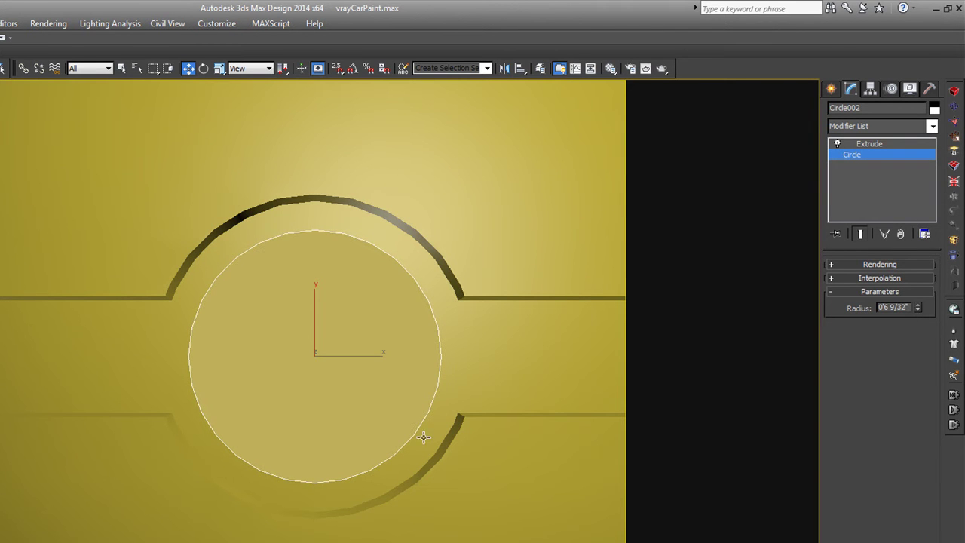
scroll(487, 470, "up", 5)
scroll(492, 473, "down", 4)
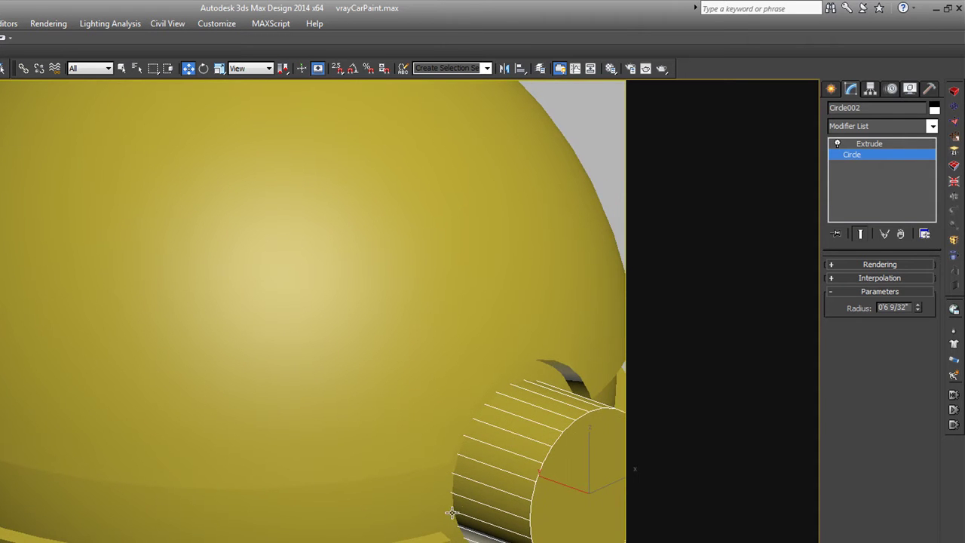
middle_click_drag(451, 513, 404, 492)
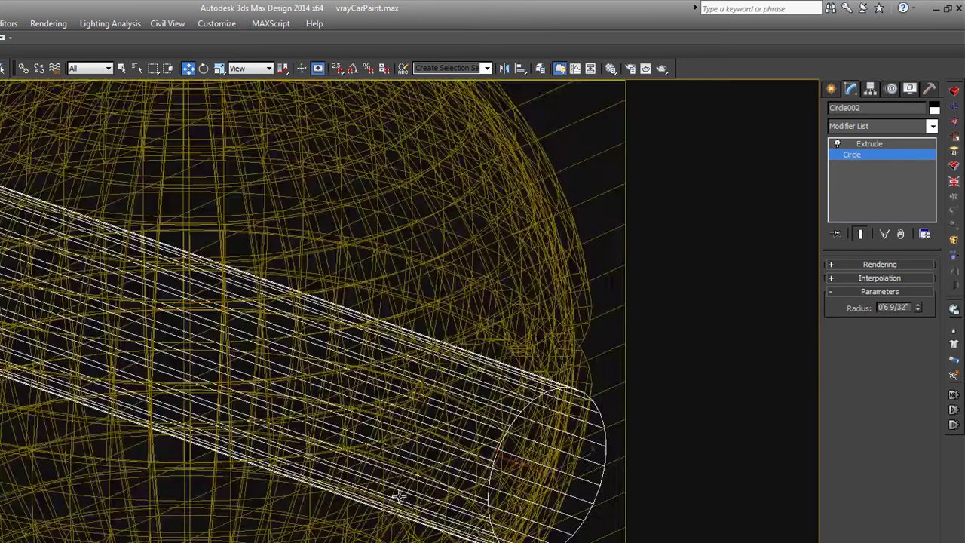
left_click(377, 498)
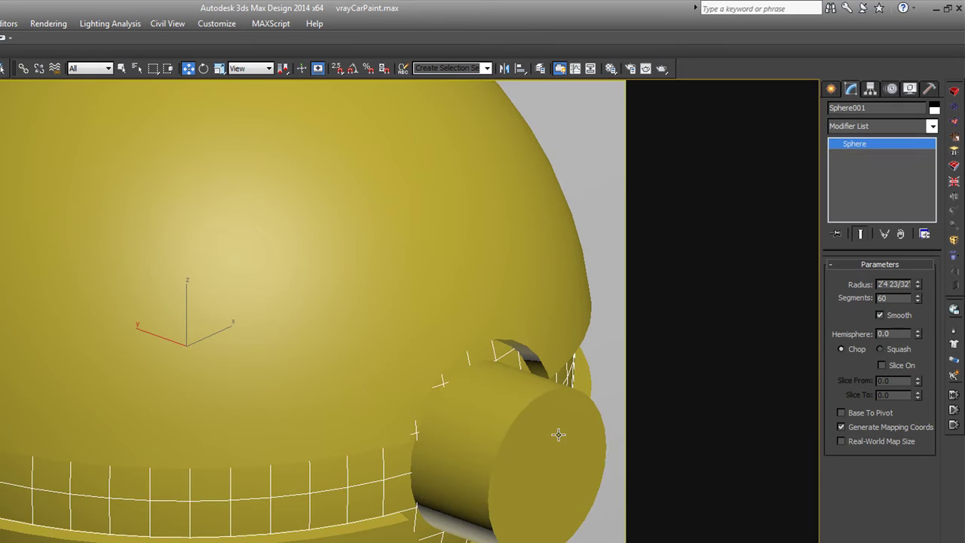
- Union the button cylinder Circle002 into Sphere001 with a Boolean
left_click(834, 89)
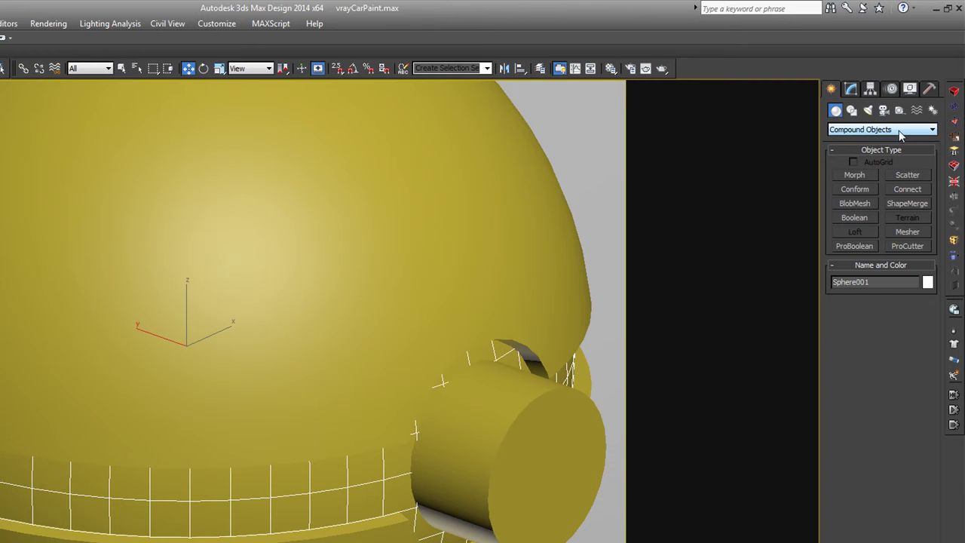
left_click(868, 218)
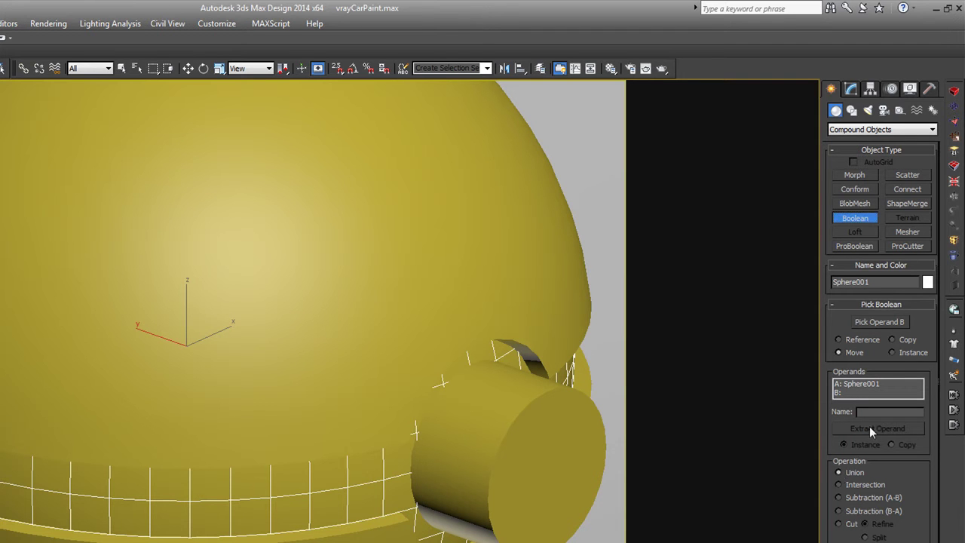
left_click(880, 322)
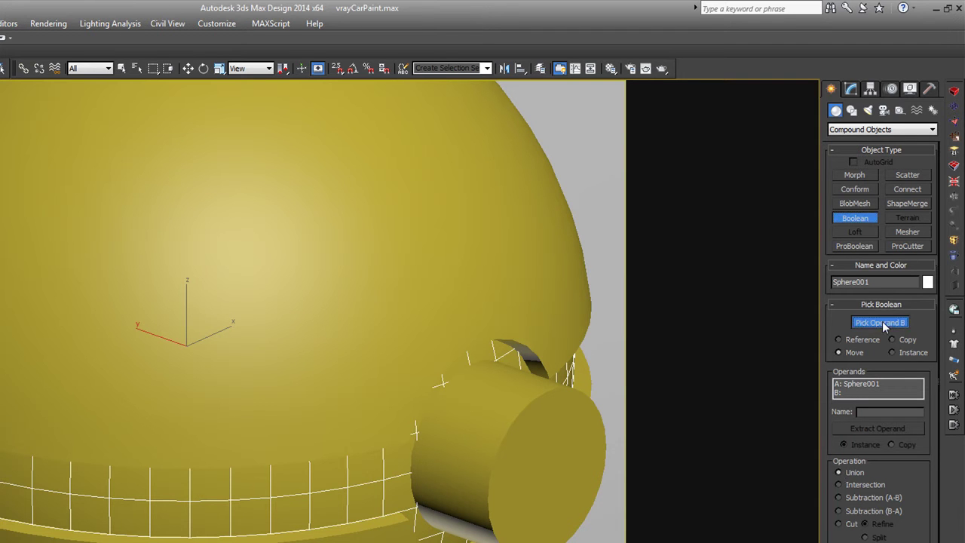
left_click(580, 472)
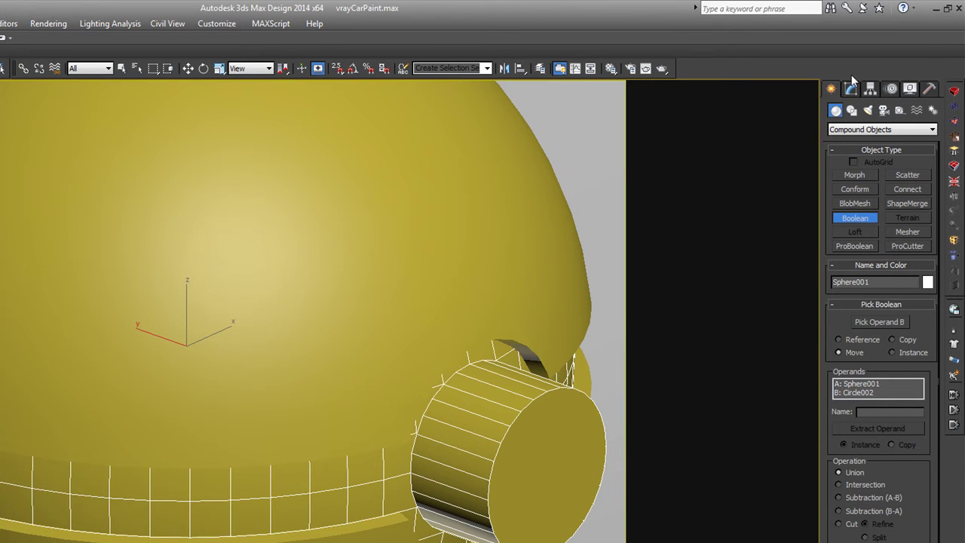
- Convert the combined Boolean ball to an Editable Poly
right_click(538, 450)
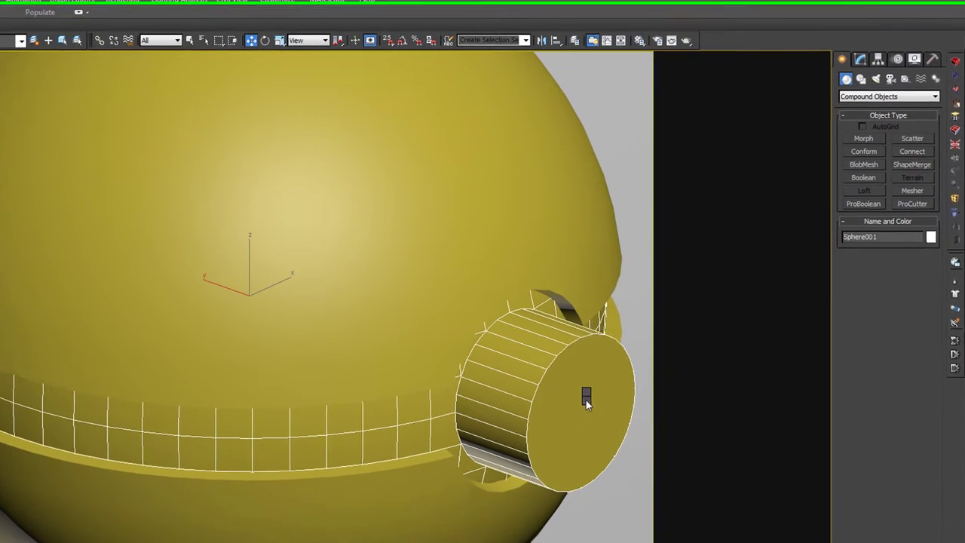
right_click(586, 404)
mouse_move(673, 515)
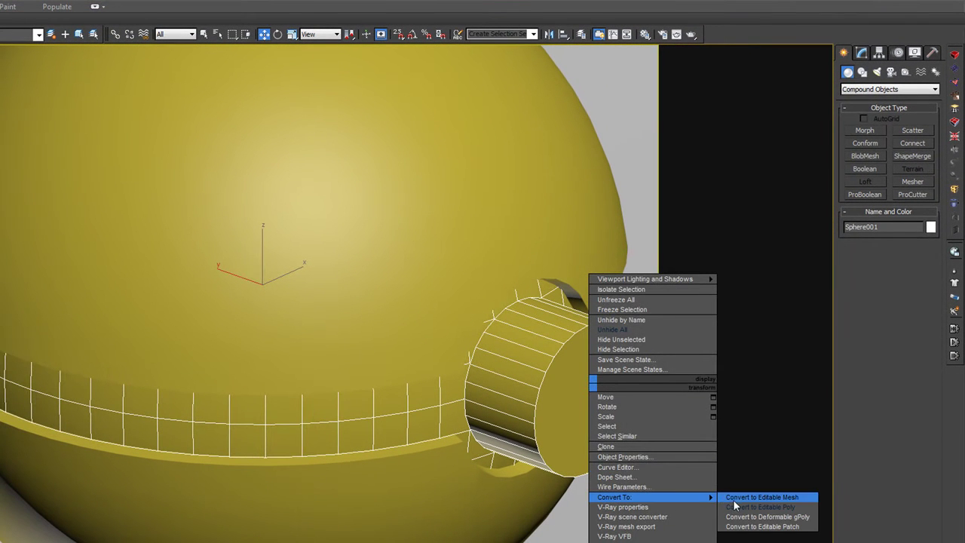
left_click(736, 518)
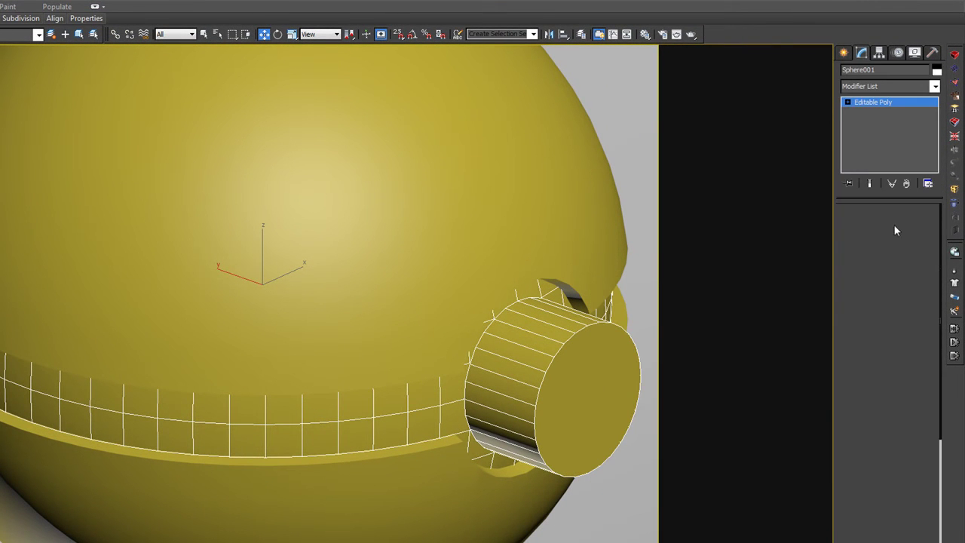
- Push the button cylinder's front cap polygon back near the ball's surface
key("5")
left_click(605, 405)
key("4")
left_click(604, 402)
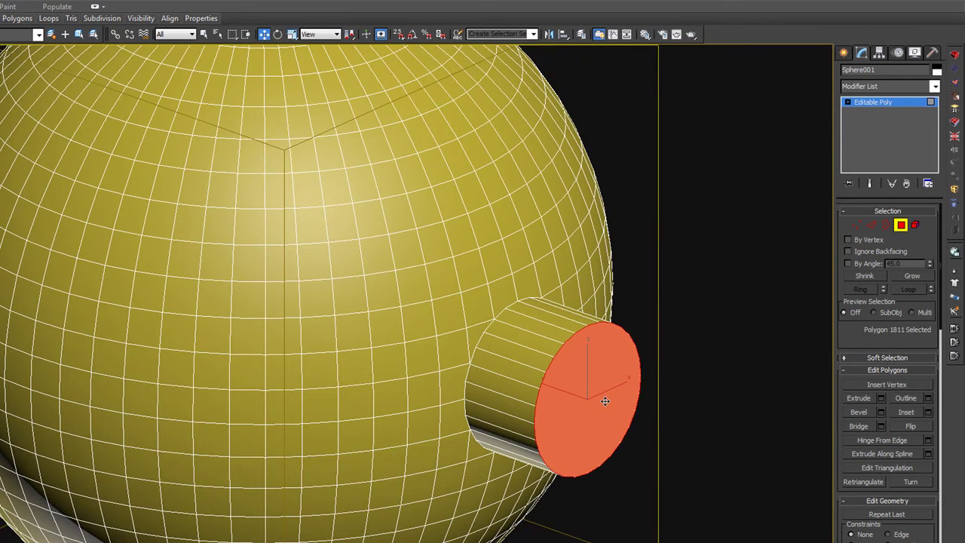
left_click_drag(605, 402, 550, 399)
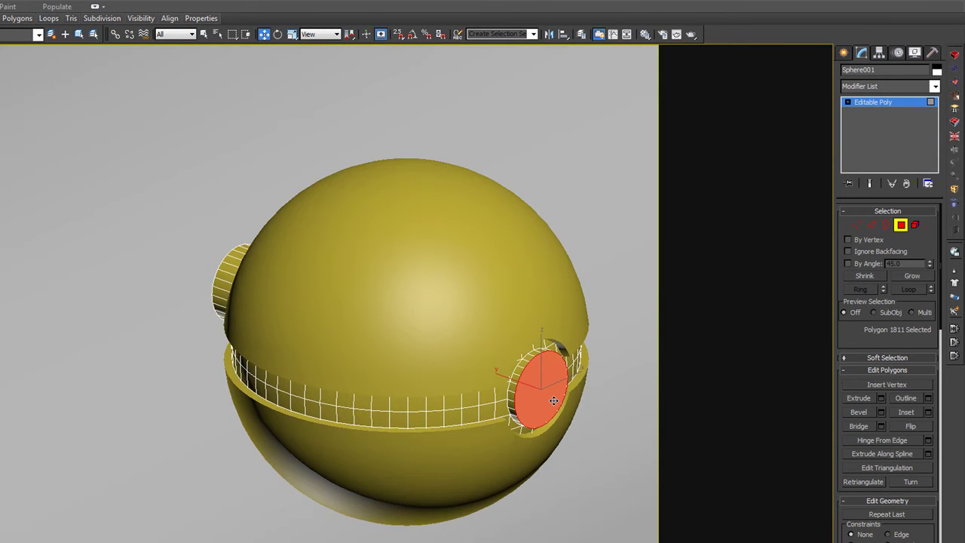
middle_click_drag(556, 401, 548, 403, "alt")
scroll(539, 405, "up", 3)
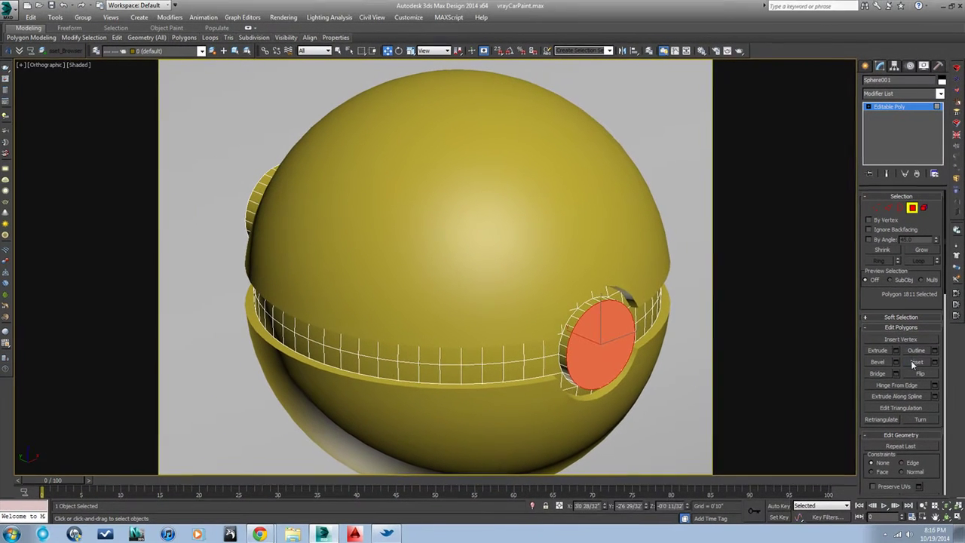
- Inset the button's front face and extrude the inner face slightly
left_click(905, 412)
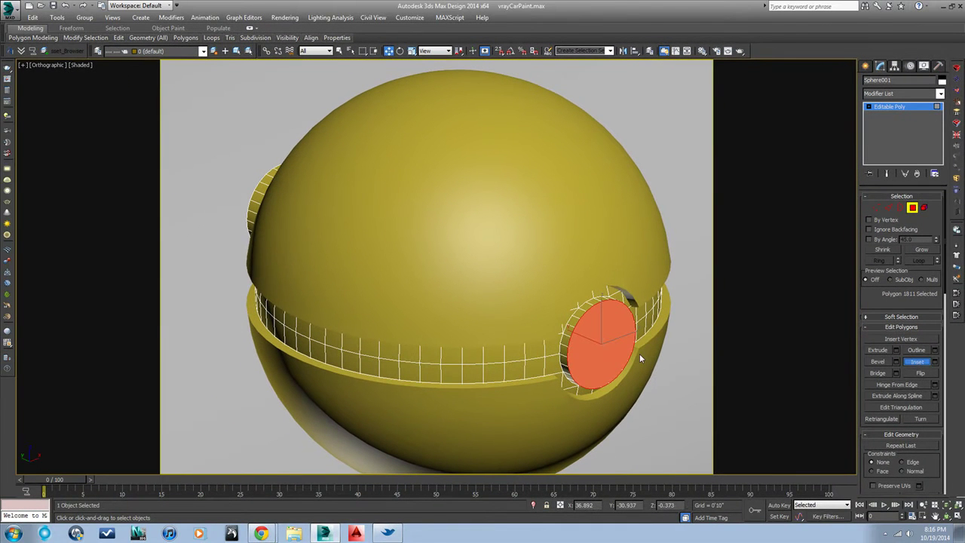
left_click_drag(603, 345, 606, 366)
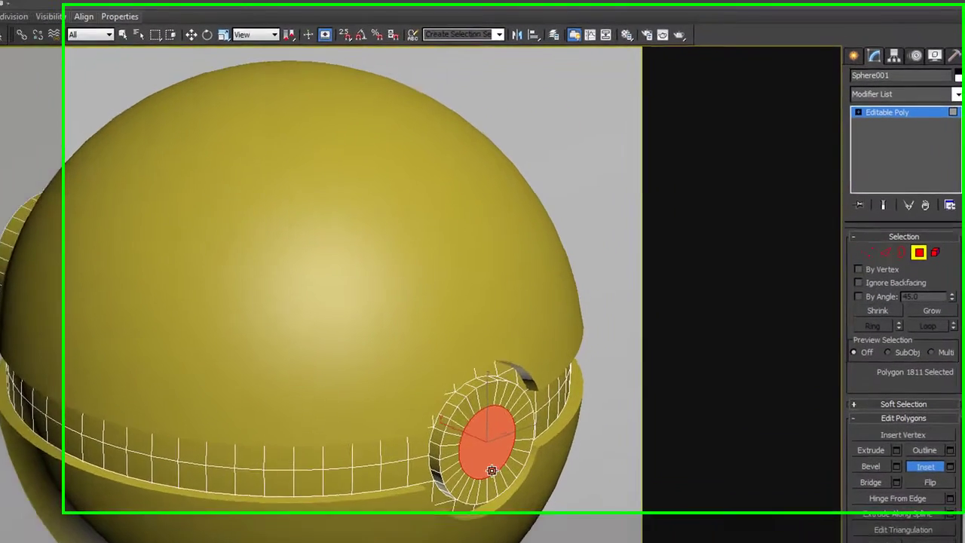
scroll(492, 470, "up", 5)
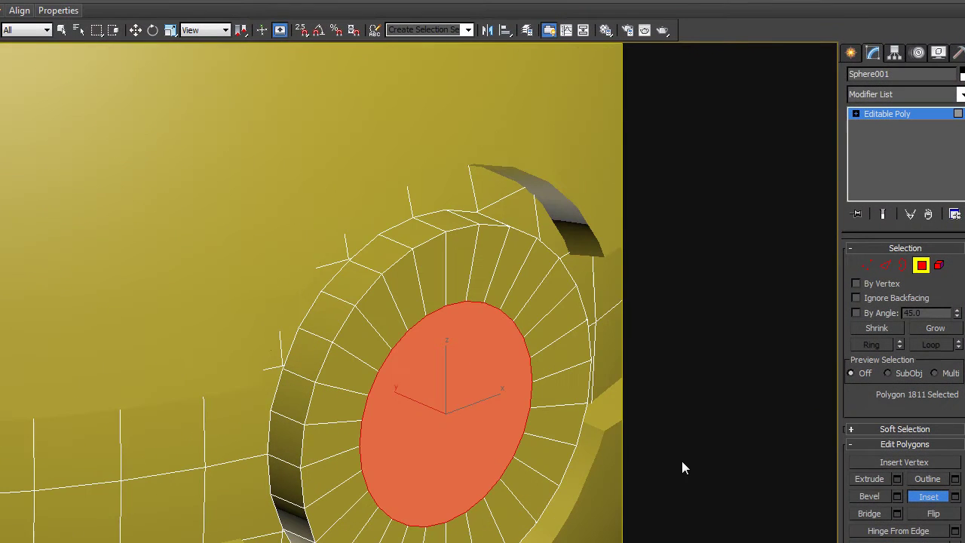
left_click(869, 479)
left_click_drag(491, 442, 496, 445)
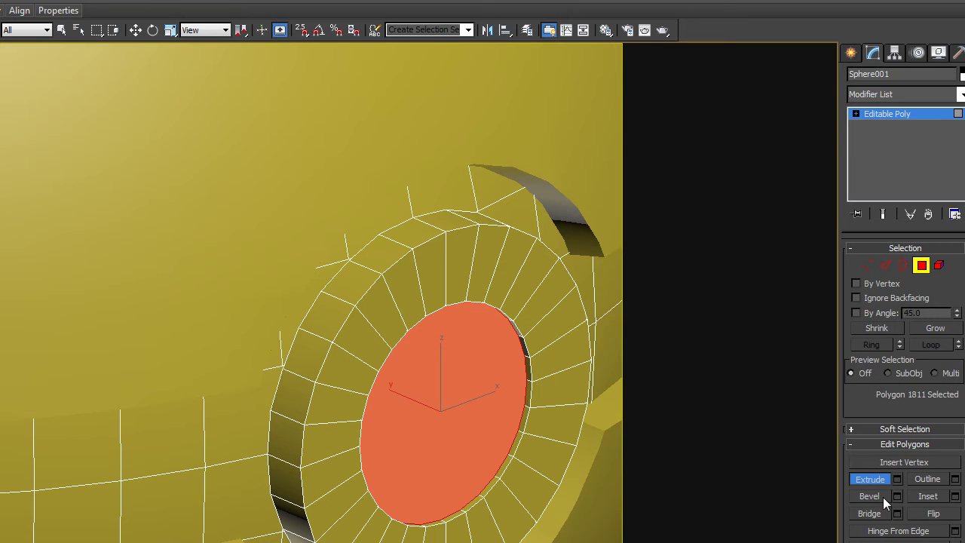
- Add a thin rim inset, extrude the inner disc outward, and nudge it into place
left_click(929, 497)
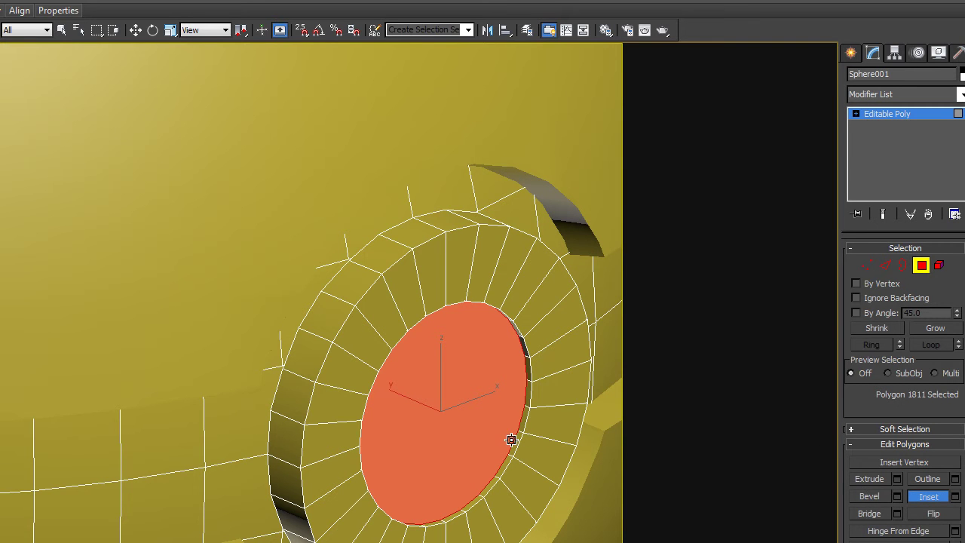
left_click_drag(511, 440, 508, 437)
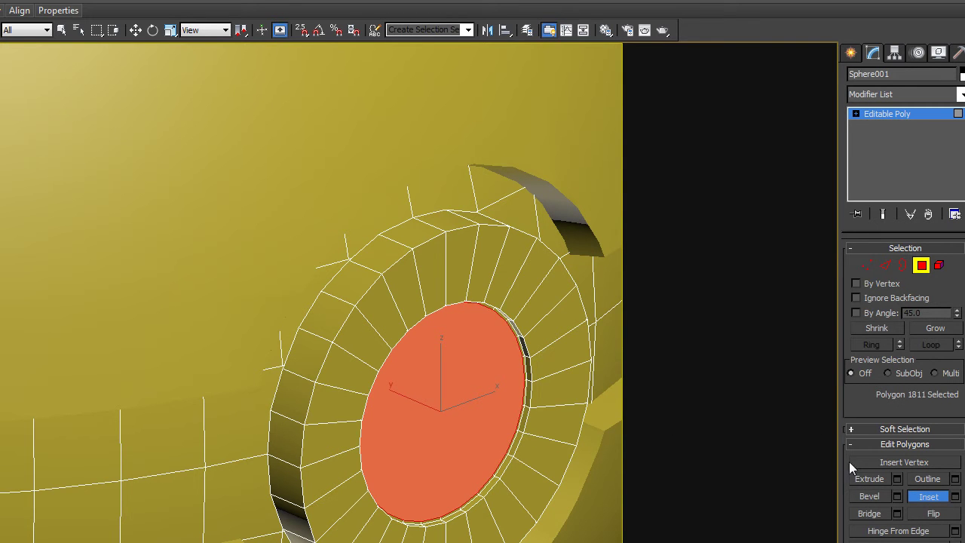
left_click(871, 479)
left_click_drag(487, 436, 473, 414)
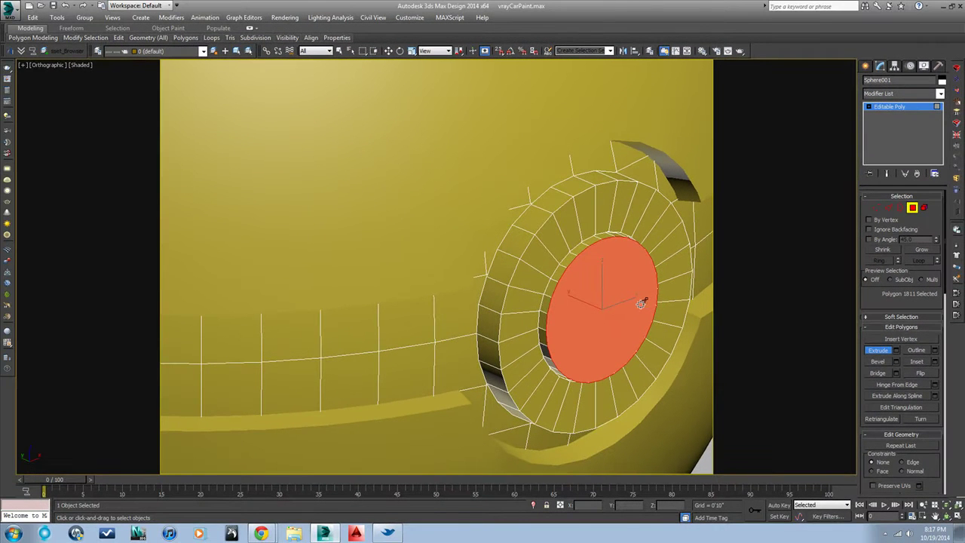
key("w")
left_click_drag(609, 308, 616, 316)
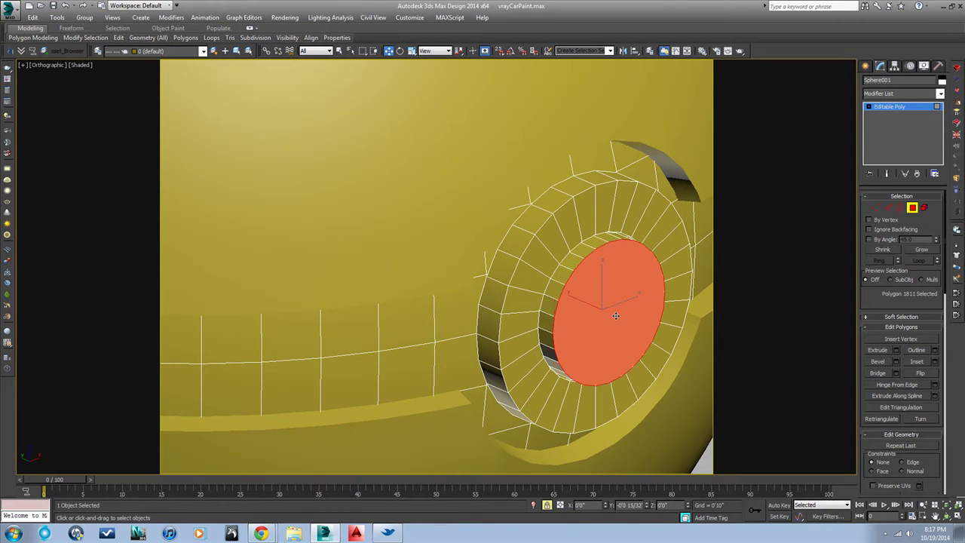
- Chamfer the disc's 28 border edges with 4 segments at about 0'0 6/32"
left_click(890, 207, "ctrl")
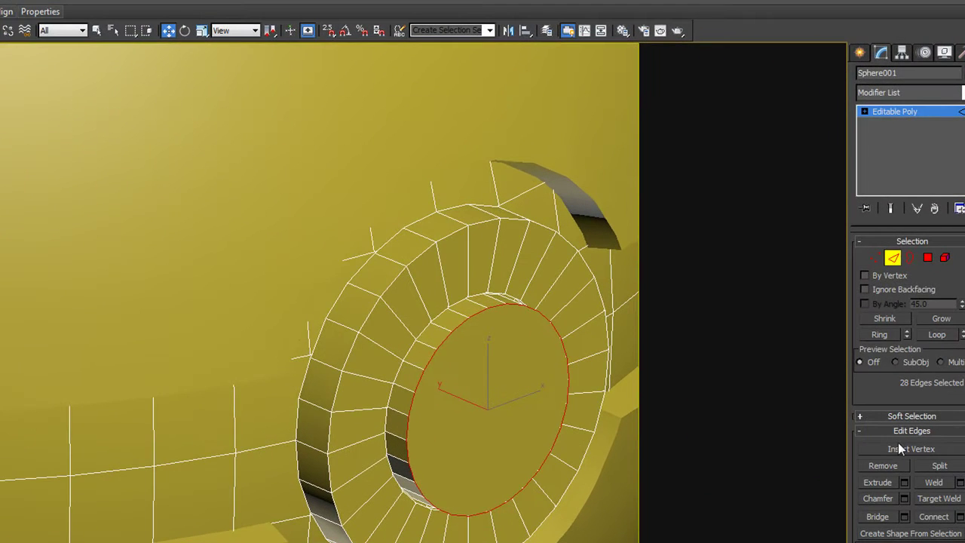
left_click(904, 499)
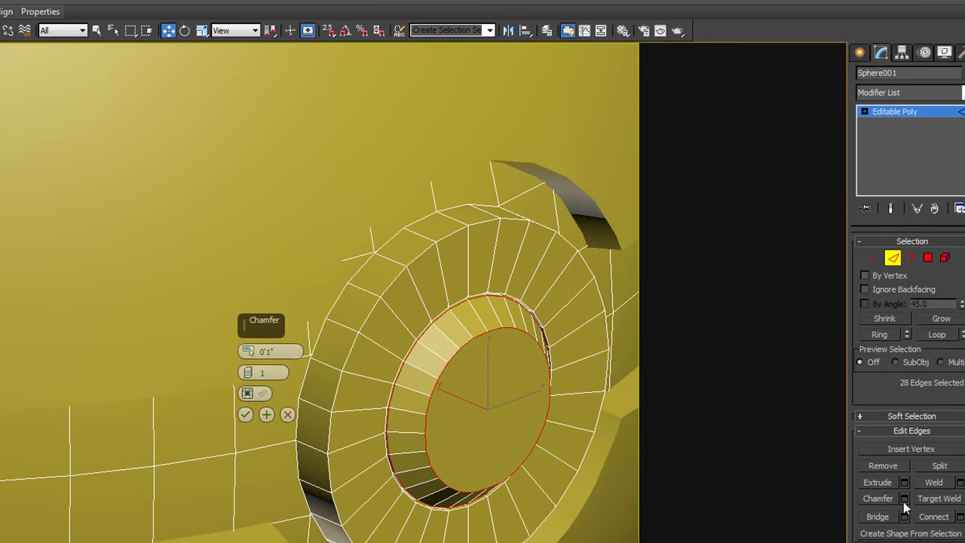
left_click(249, 368)
left_click(249, 370)
left_click(249, 370)
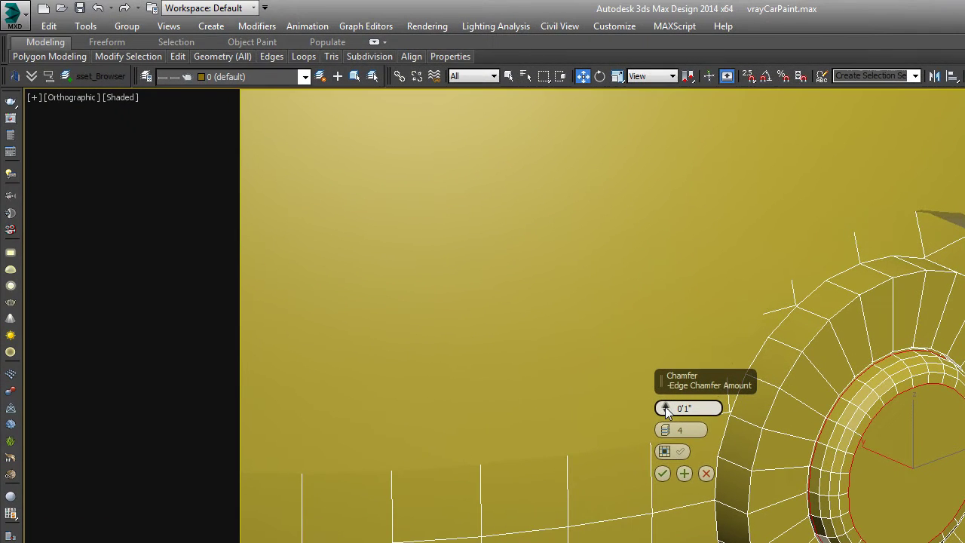
left_click(665, 409)
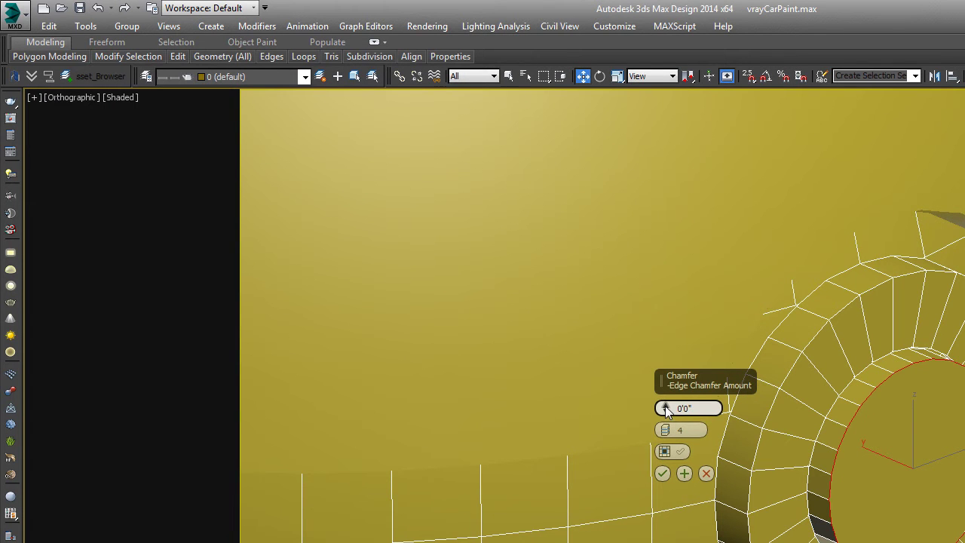
left_click_drag(665, 410, 664, 395)
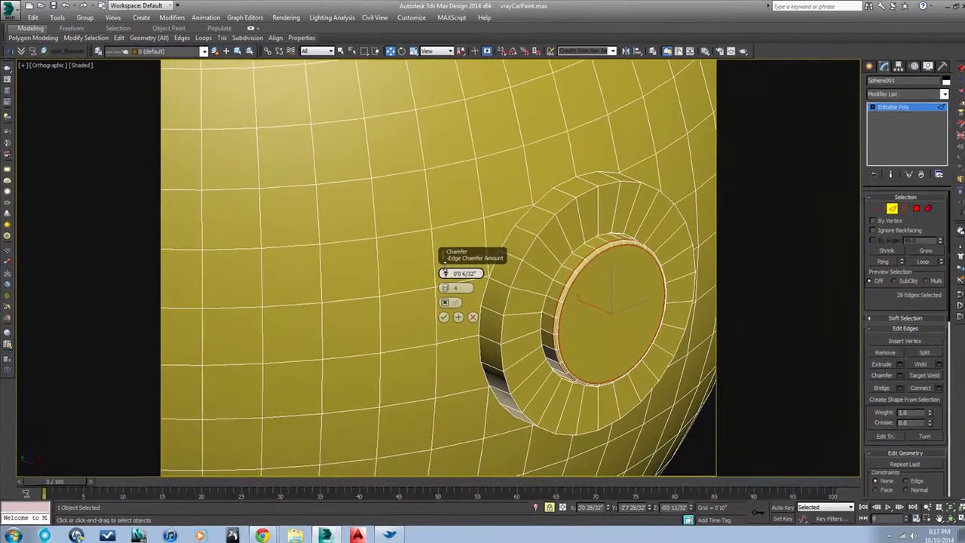
left_click(443, 317)
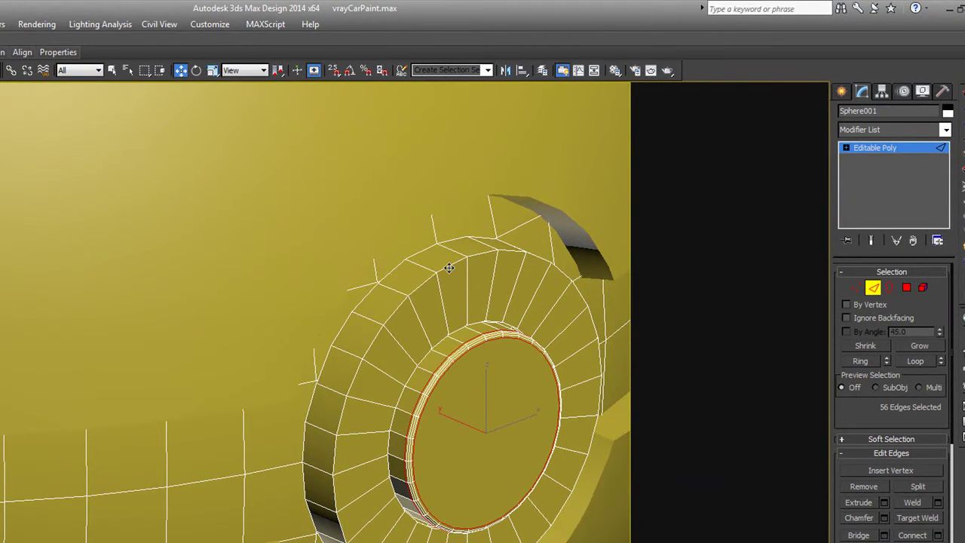
- Loop-select the outer ring edge and chamfer it 0'0 6/32" with 4 segments
left_click(445, 266)
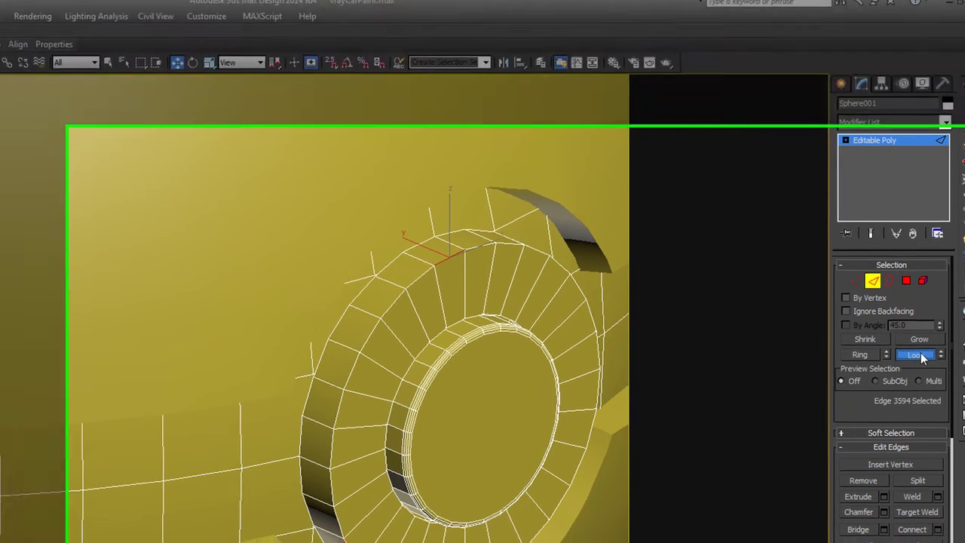
left_click(921, 360)
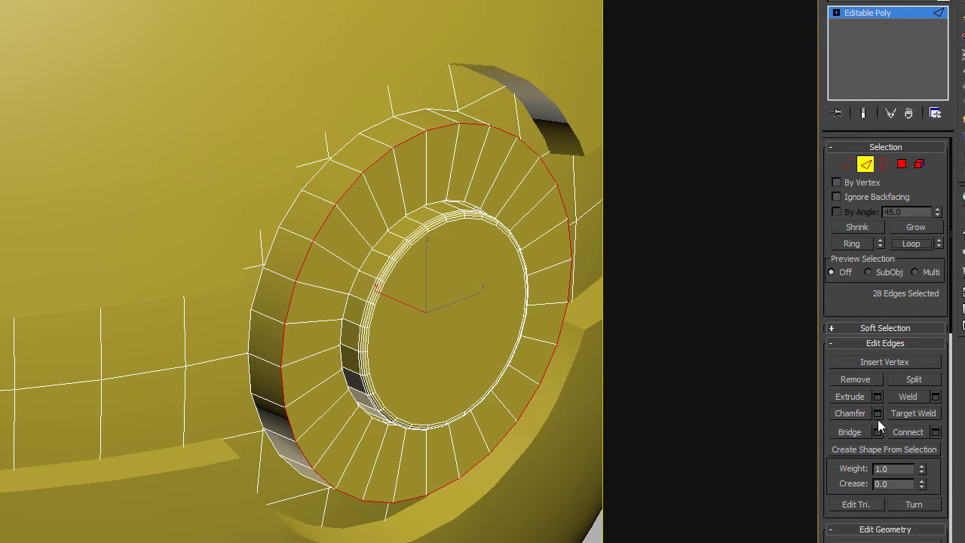
left_click(878, 414)
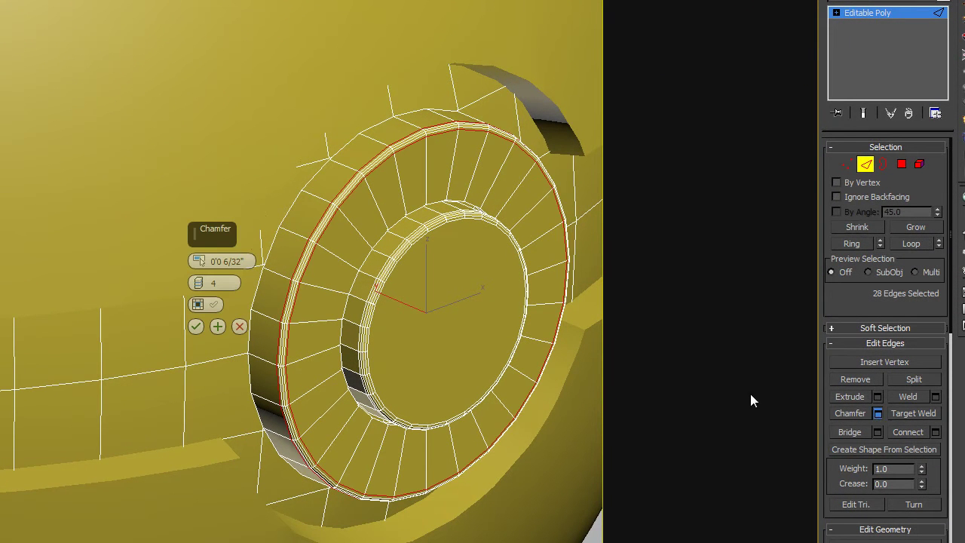
left_click(196, 327)
middle_click_drag(719, 50, 679, 90, "alt")
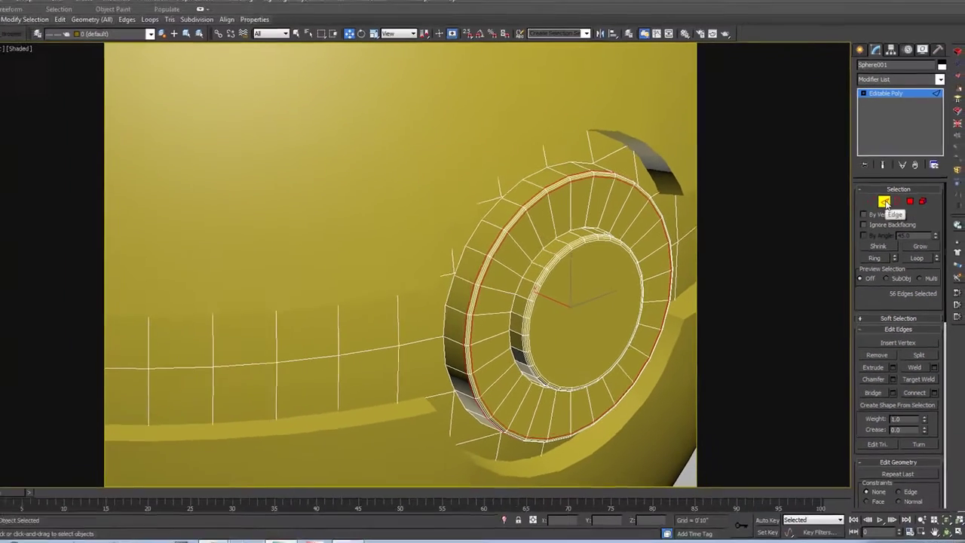
left_click(866, 164)
mouse_move(653, 298)
middle_mouse_down("alt")
mouse_move(646, 291)
mouse_move(679, 299)
mouse_move(664, 296)
middle_mouse_up("alt")
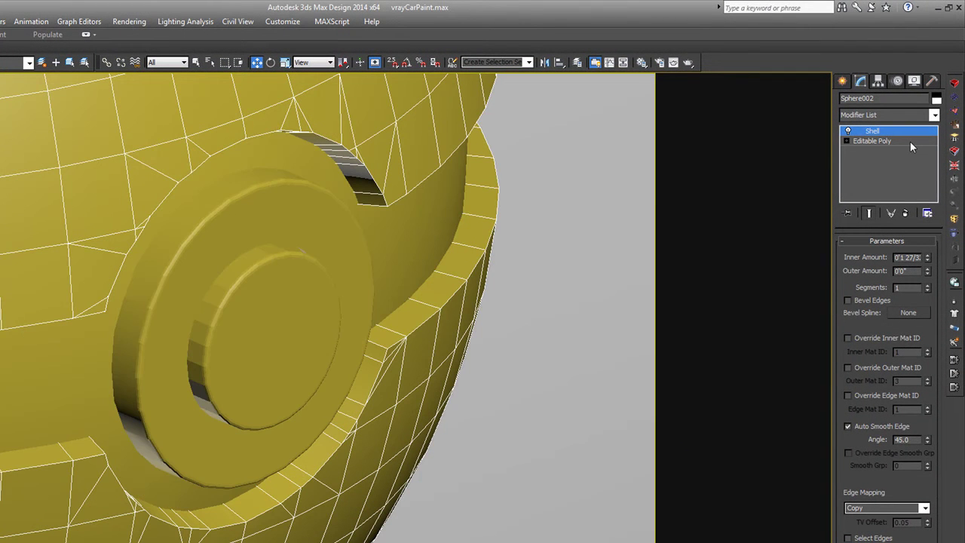
- Collapse the shelled sphere into a single Editable Poly
right_click(424, 383)
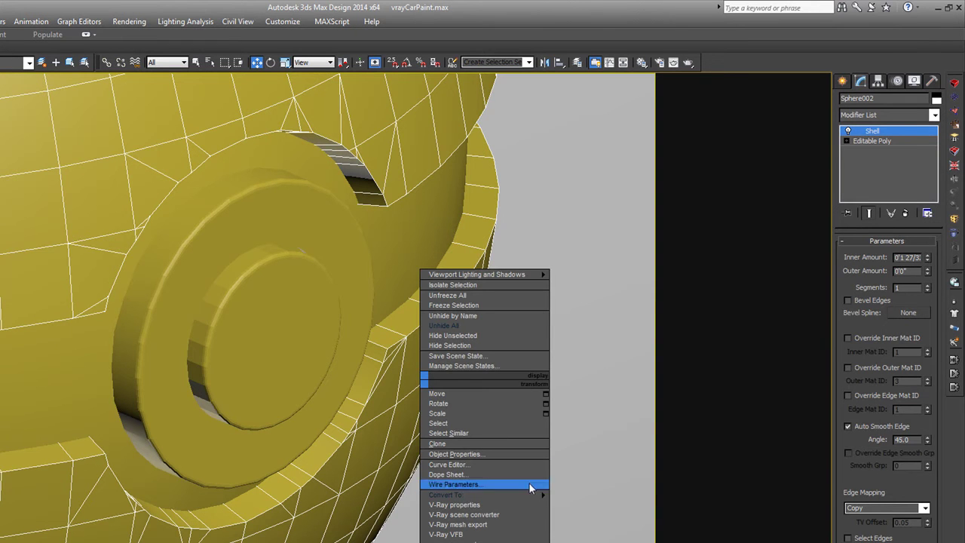
mouse_move(542, 493)
left_click(582, 504)
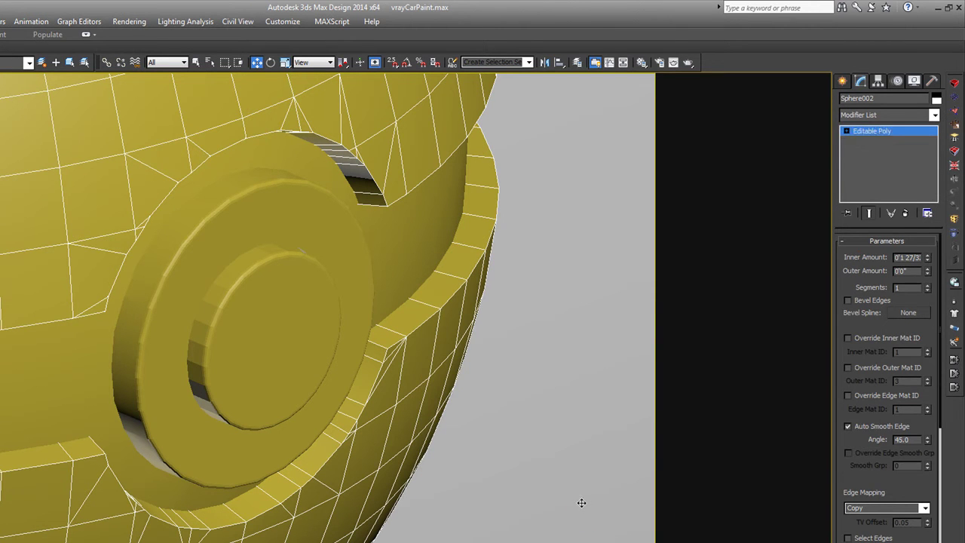
- Select two belt-rim edge loops on the sphere with Loop
left_click(871, 257)
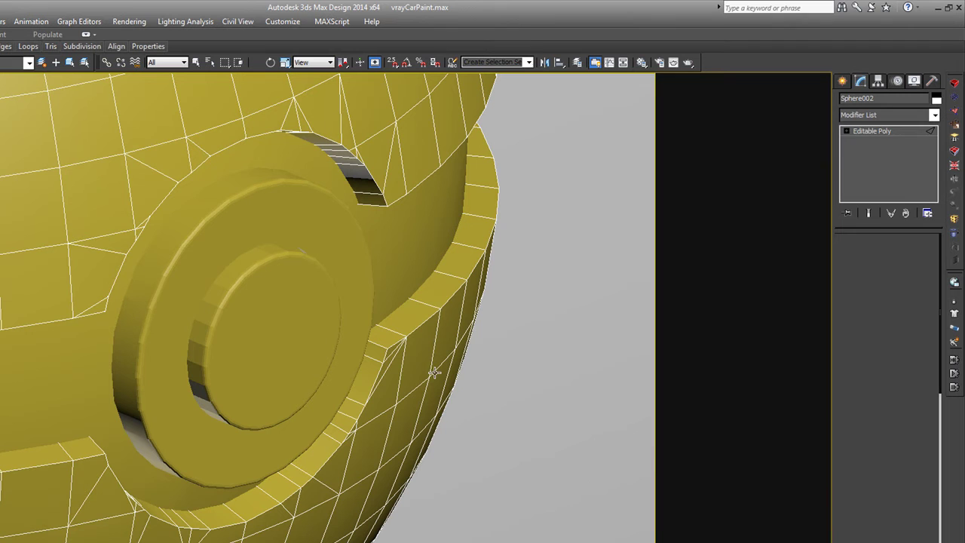
left_click(417, 330)
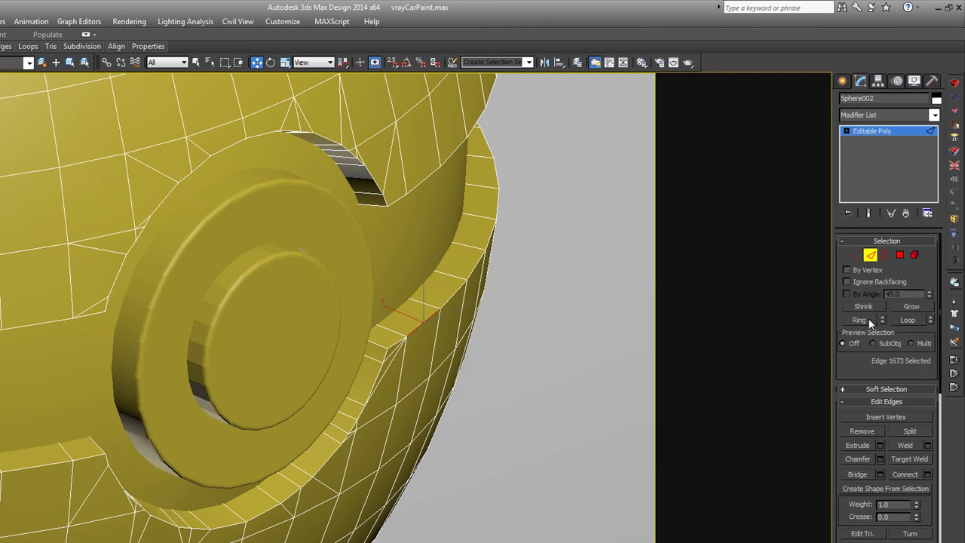
left_click(911, 320)
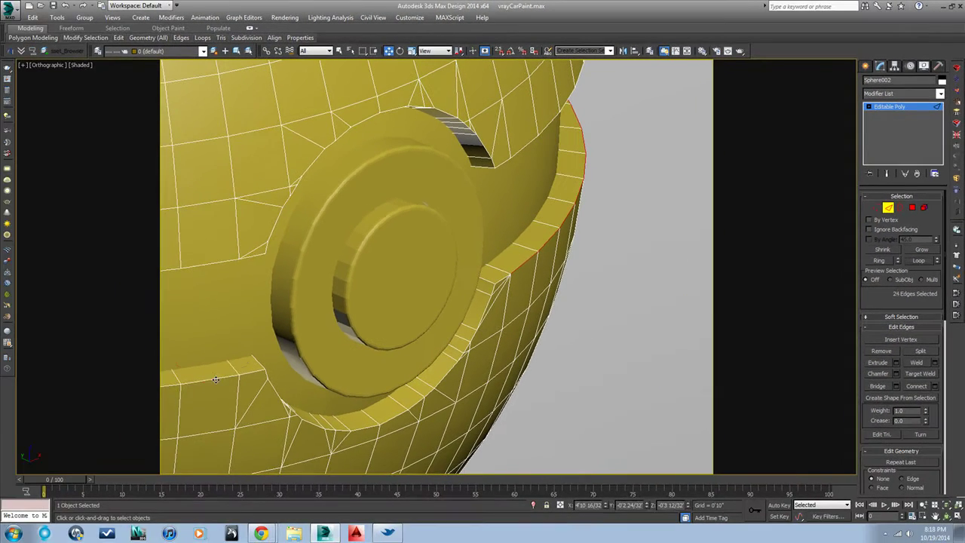
left_click(12, 462, "ctrl")
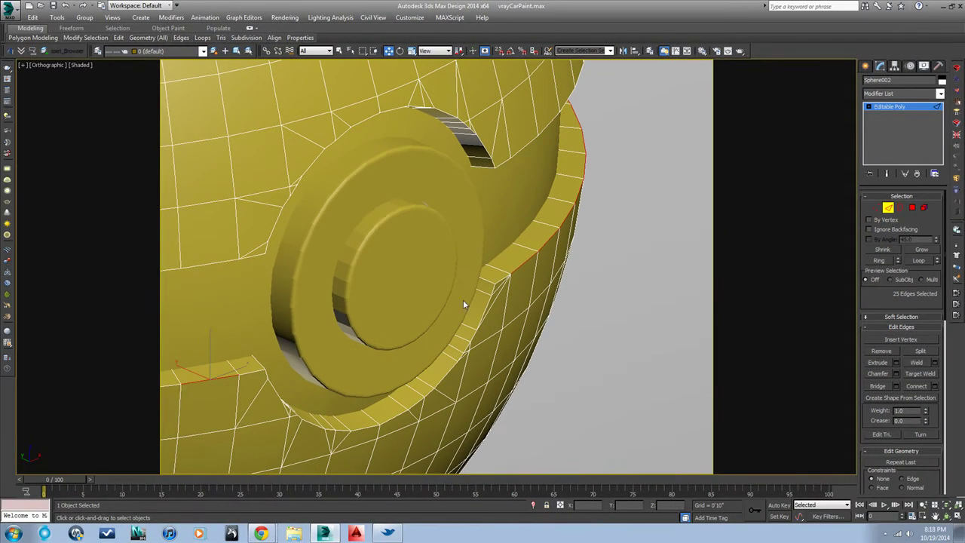
left_click(918, 261)
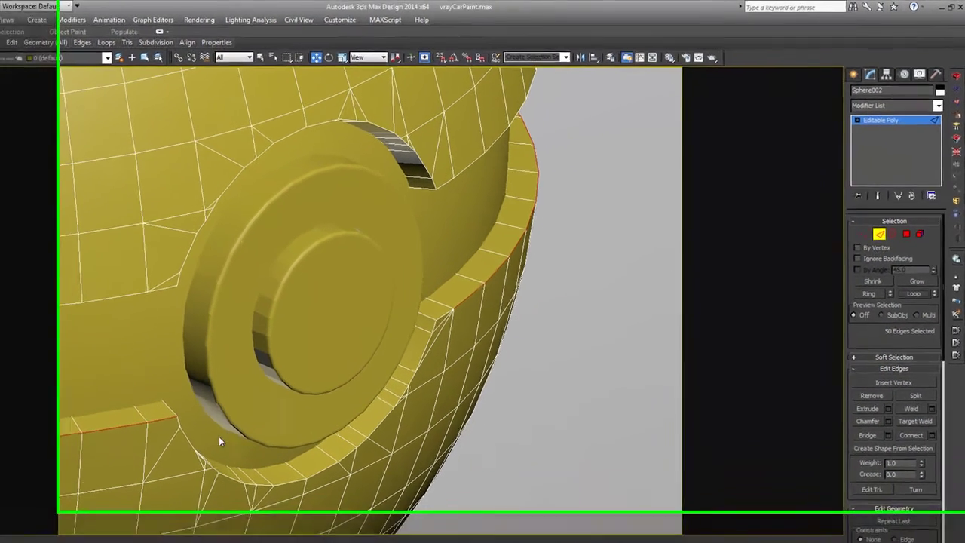
- Add another belt edge, check the underside, and return to whole-object level
middle_click_drag(343, 366, 559, 280)
mouse_move(478, 336)
middle_mouse_down("alt")
mouse_move(518, 331)
mouse_move(476, 340)
middle_mouse_up("alt")
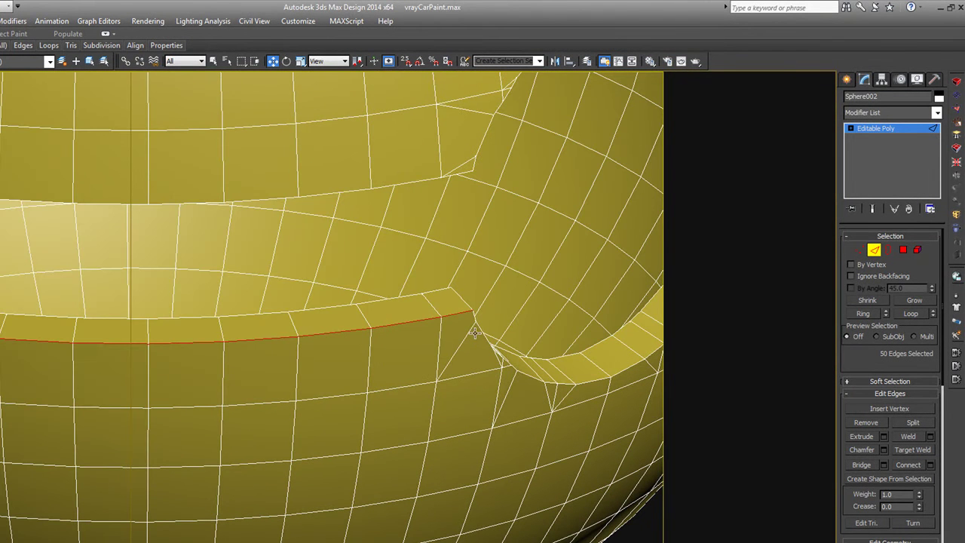
left_click(484, 333, "ctrl")
middle_click_drag(520, 355, 617, 332, "alt")
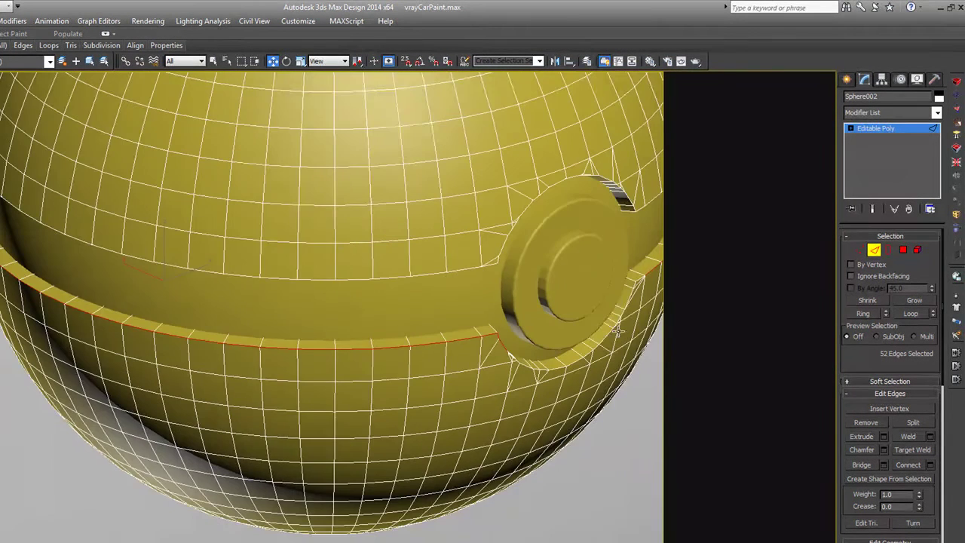
left_click(874, 249)
middle_click_drag(528, 340, 411, 339, "alt")
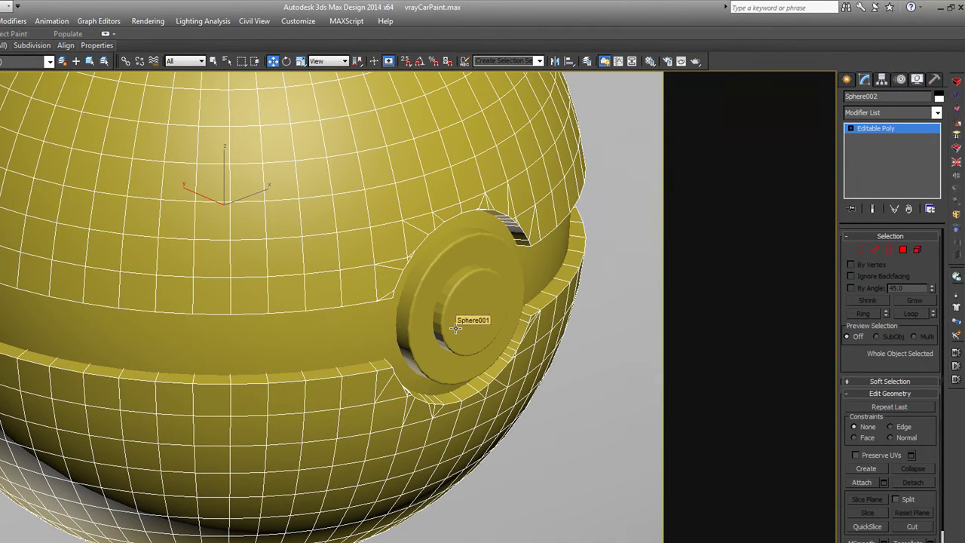
- Select Sphere001's disc polygons, grow them, and Clear All smoothing groups on the front face
left_click(457, 327)
scroll(469, 328, "up", 2)
left_click(903, 249)
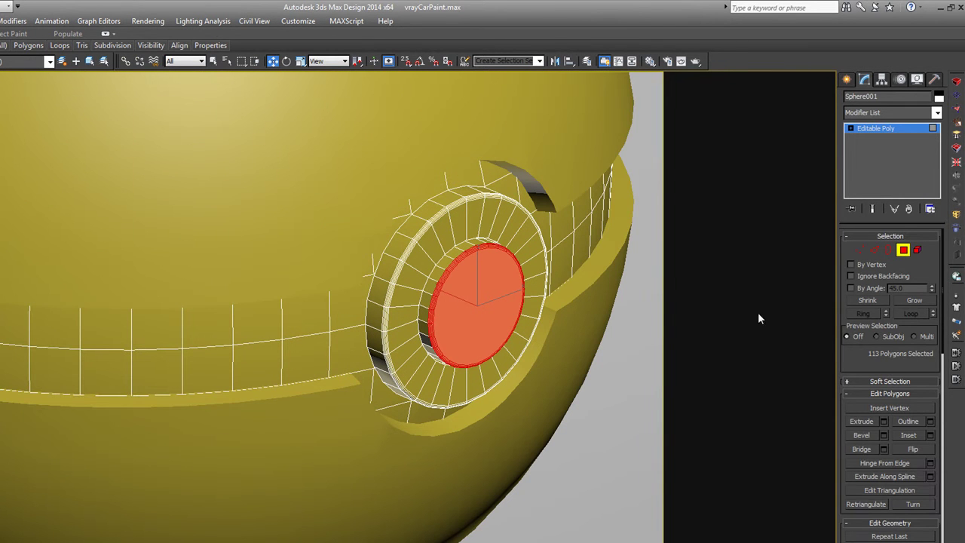
left_click(910, 300)
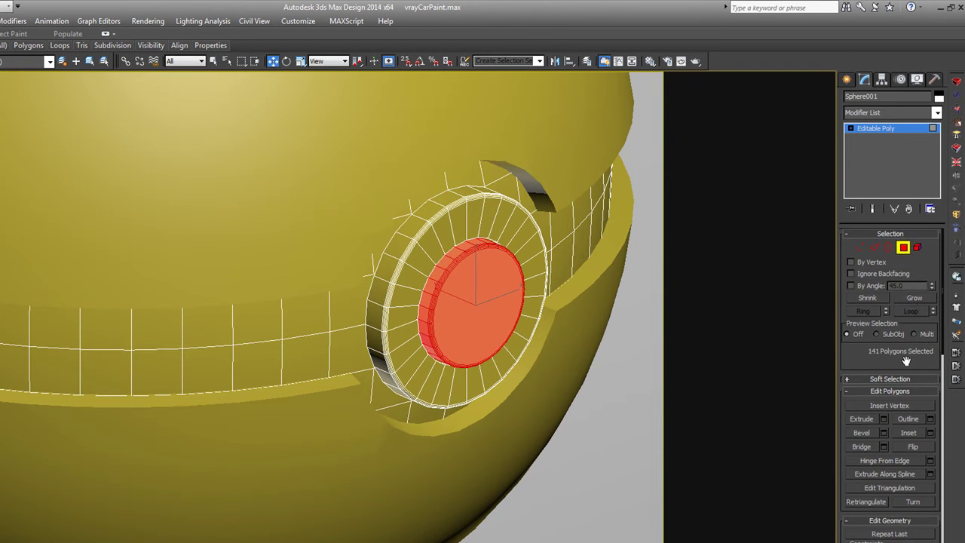
scroll(906, 361, "down", 5)
scroll(856, 453, "down", 2)
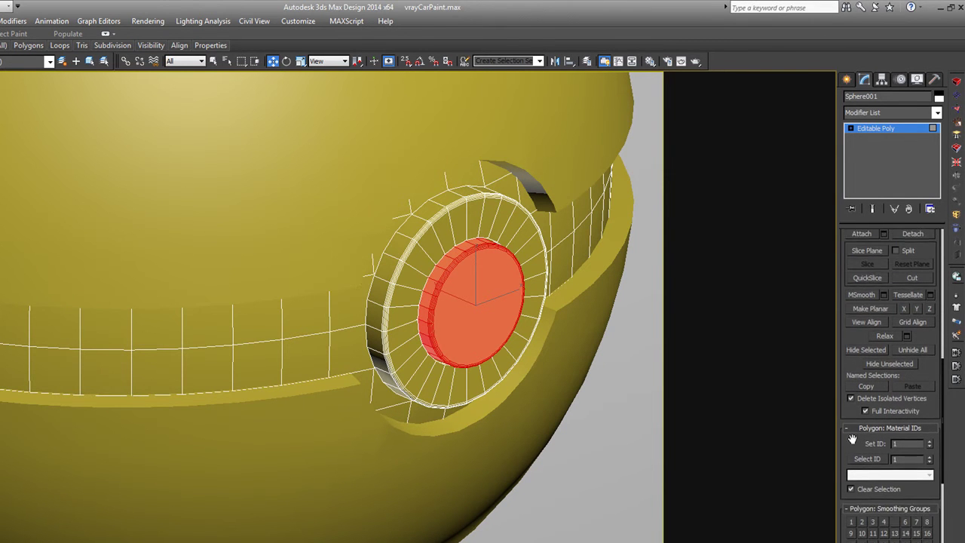
scroll(852, 439, "down", 1)
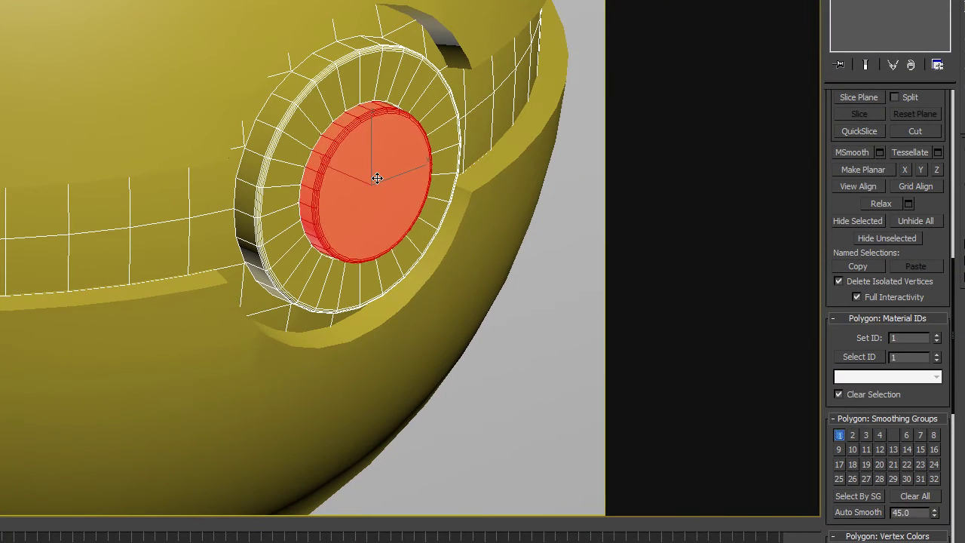
left_click(481, 299)
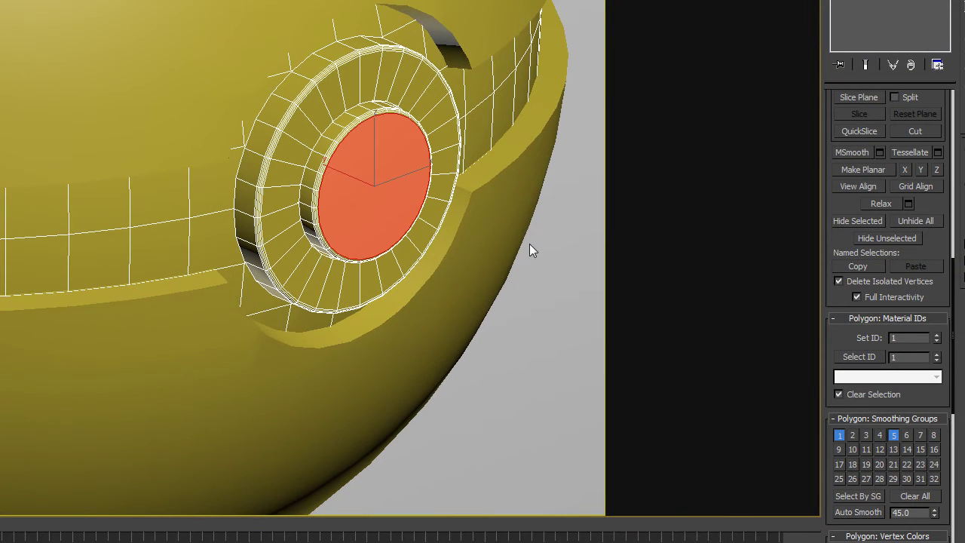
left_click(917, 495)
left_click(325, 113)
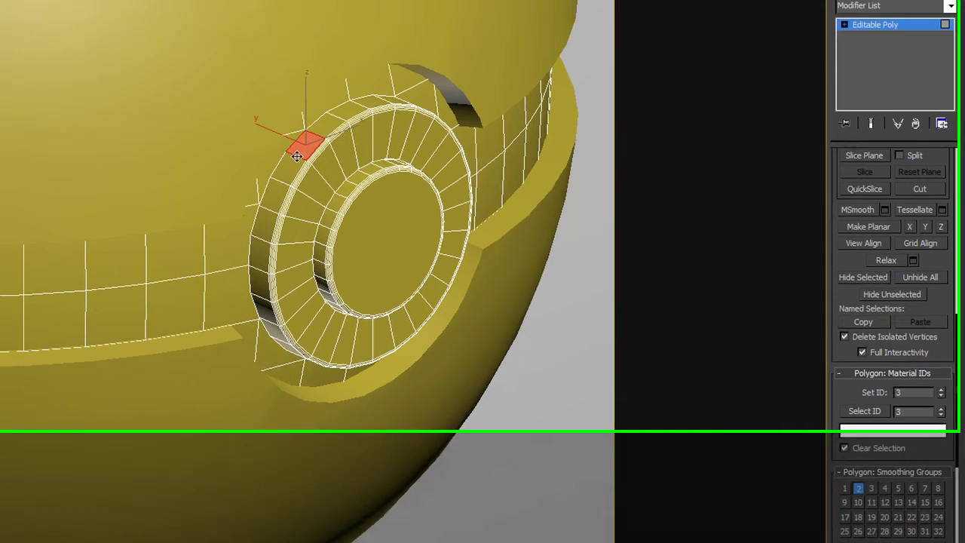
- Ring-select edges across the button's outer ring and convert them to a 116-polygon selection
scroll(283, 98, "up", 5)
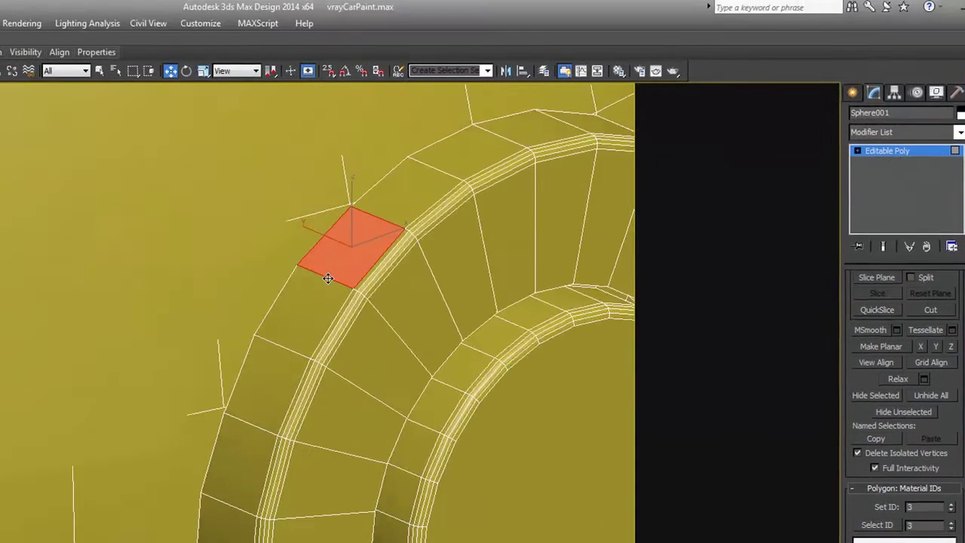
left_click(856, 153)
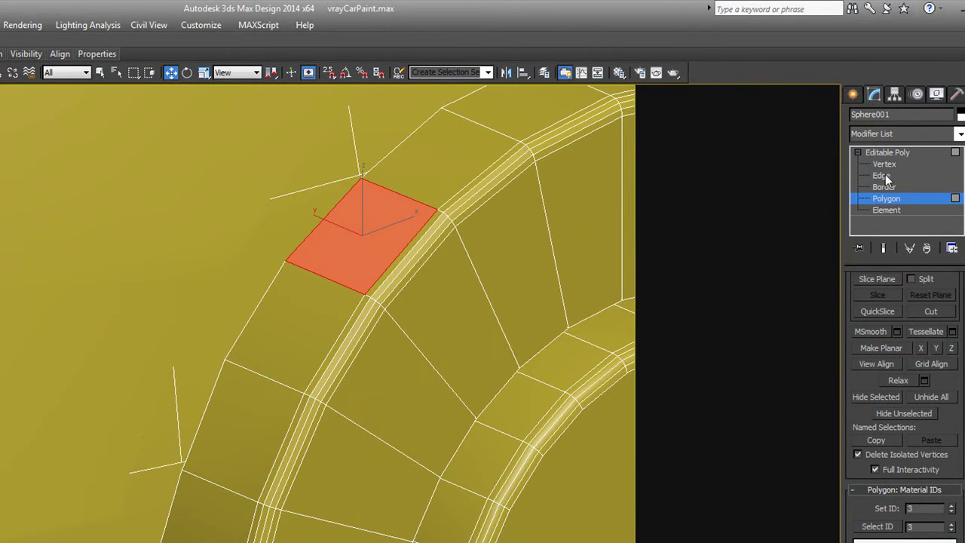
left_click(882, 176)
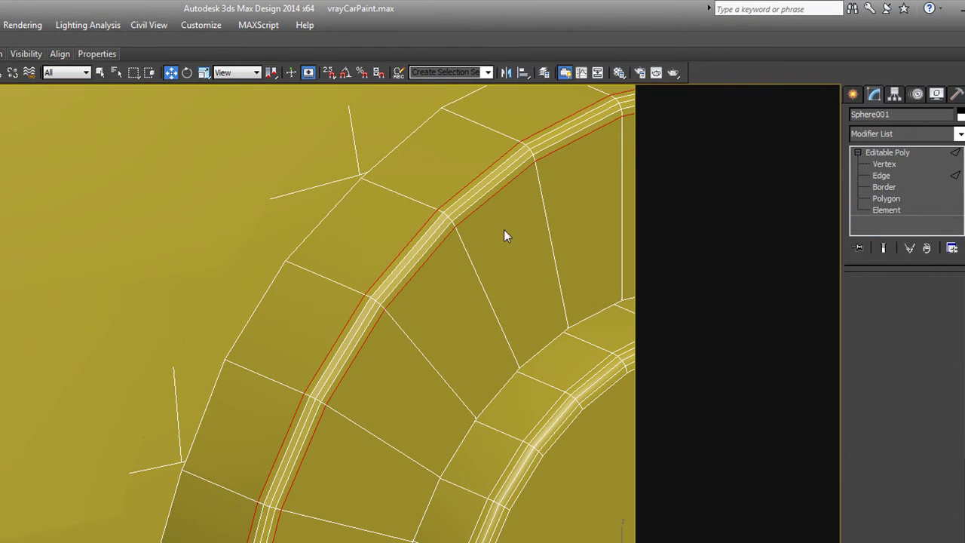
left_click(322, 279)
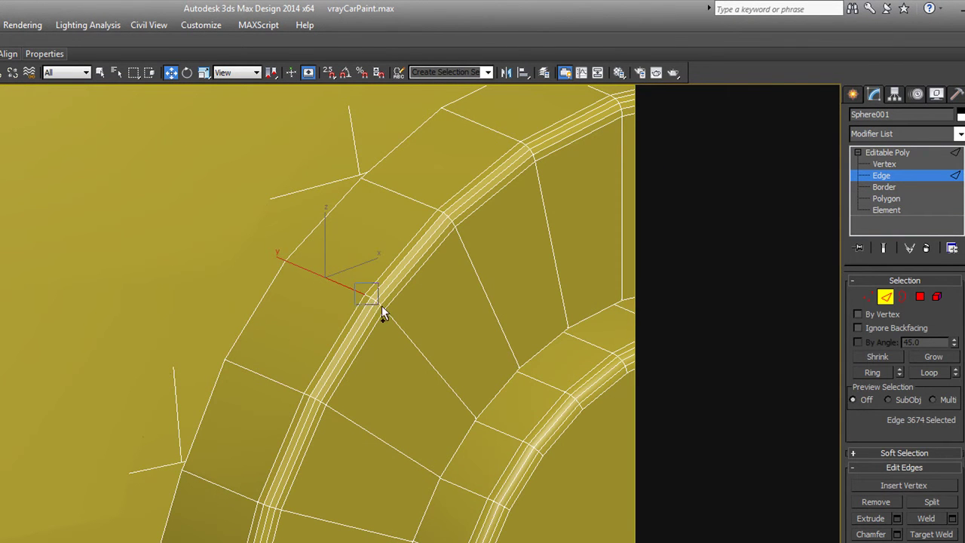
double_click(394, 319)
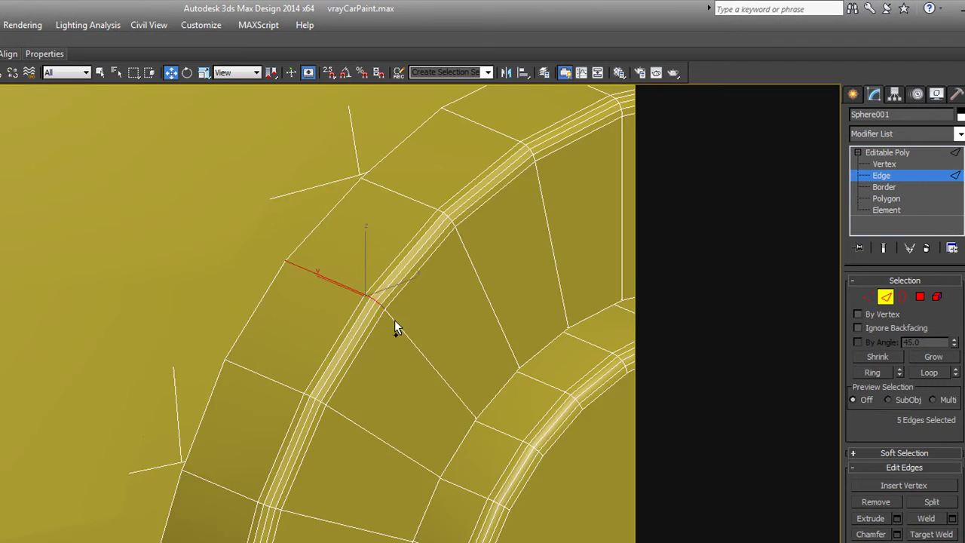
key("F3")
key("F3")
left_click(873, 374)
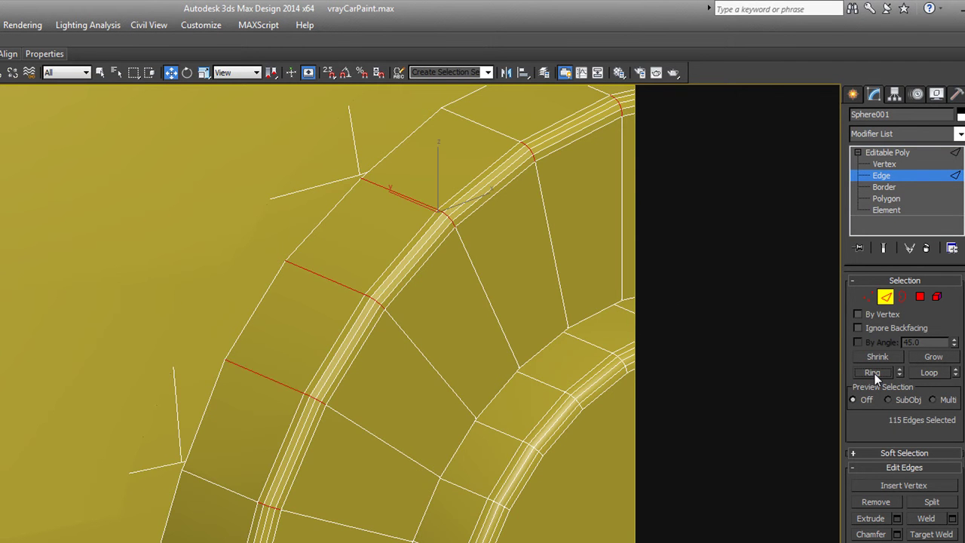
left_click(921, 298, "ctrl")
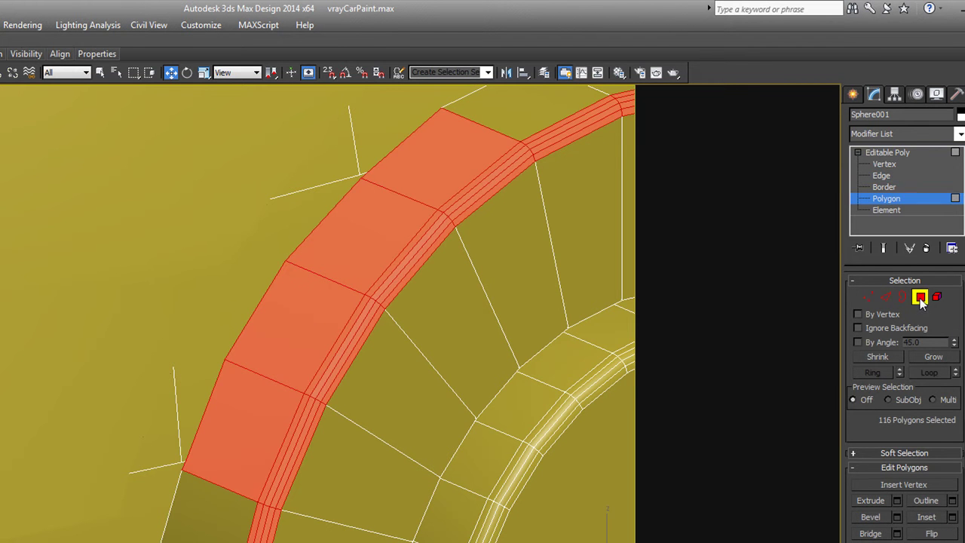
- Add the remaining faces down the ring's outer side to the polygon selection
scroll(503, 323, "down", 10)
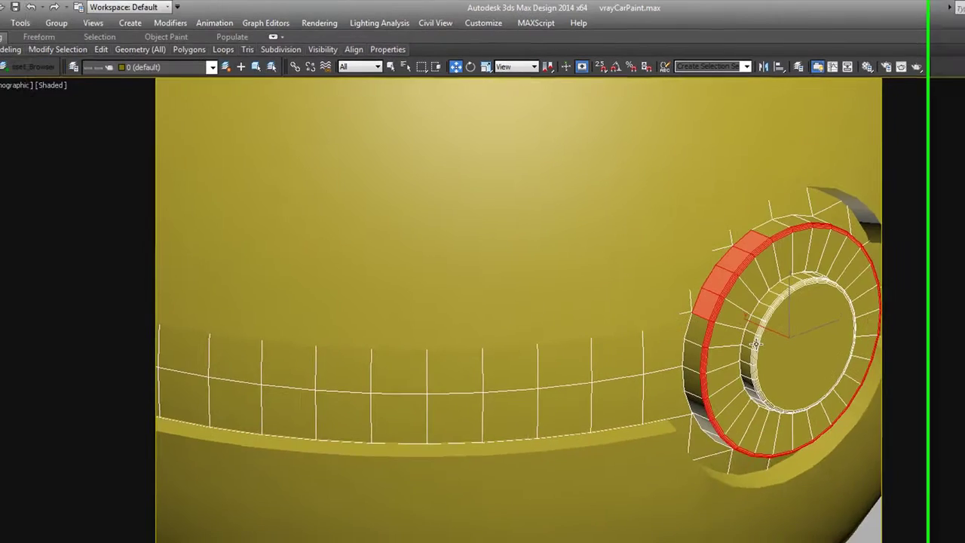
scroll(756, 344, "up", 5)
left_click(635, 336, "ctrl")
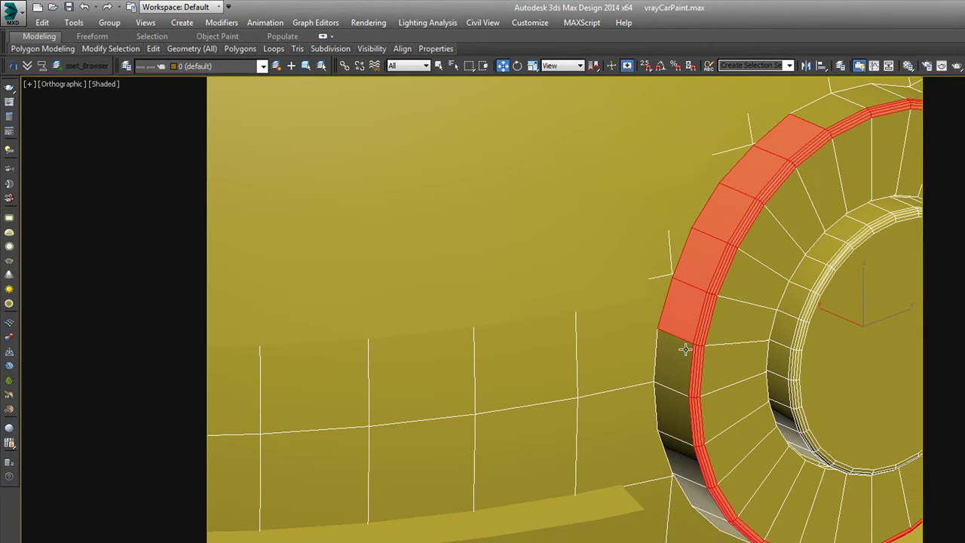
left_click(684, 348, "ctrl")
left_click(682, 405, "ctrl")
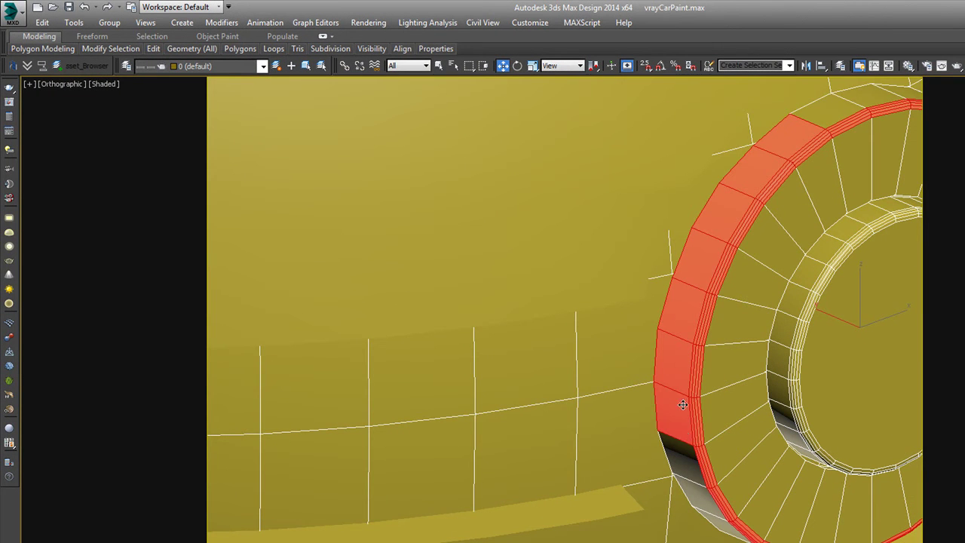
left_click(692, 453, "ctrl")
left_click(701, 499, "ctrl")
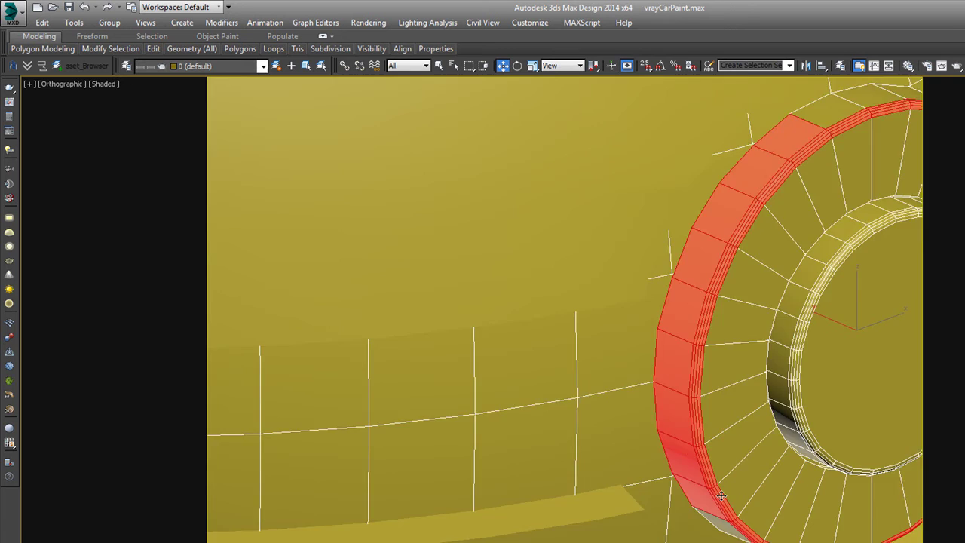
scroll(722, 498, "down", 4)
middle_click_drag(751, 499, 734, 459, "alt")
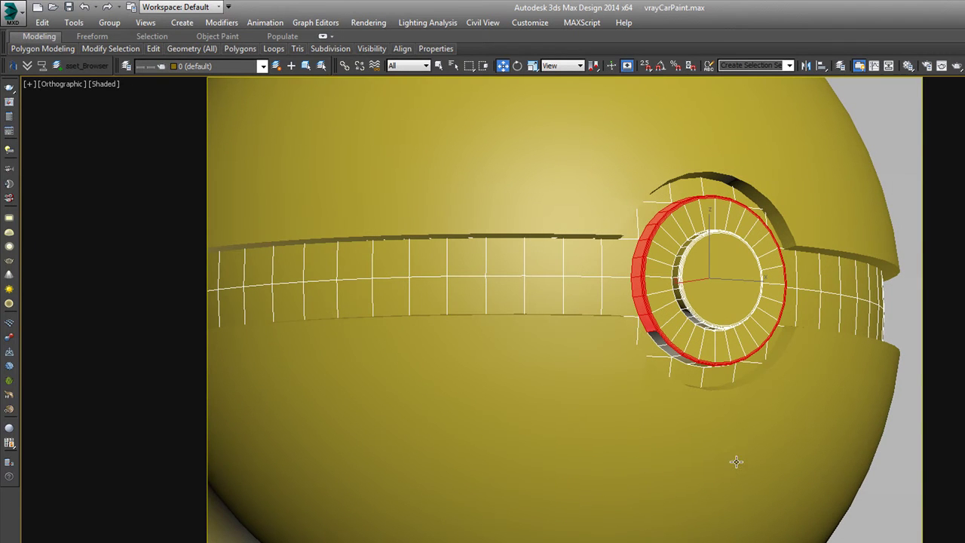
left_click(654, 339, "ctrl")
left_click(671, 352, "ctrl")
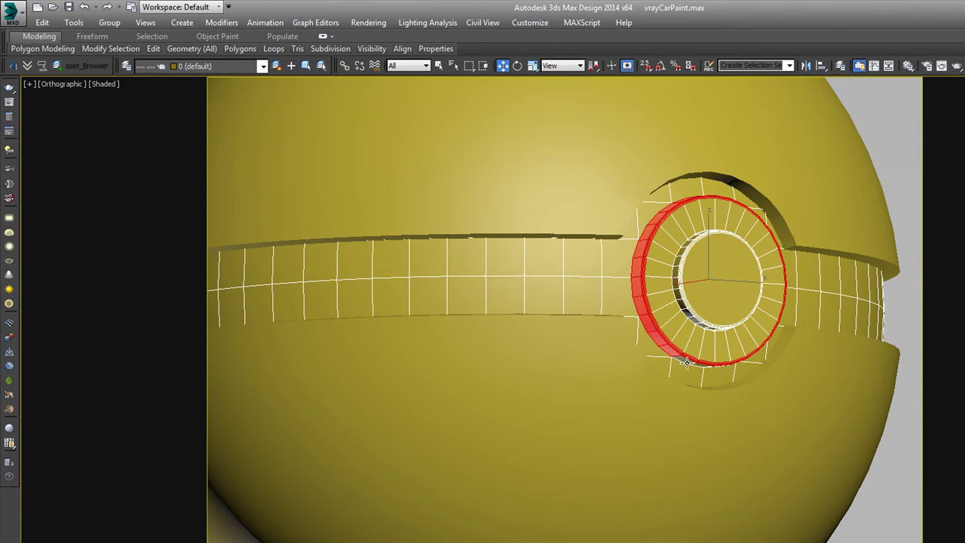
left_click(690, 363, "ctrl")
middle_click_drag(819, 323, 626, 315, "alt")
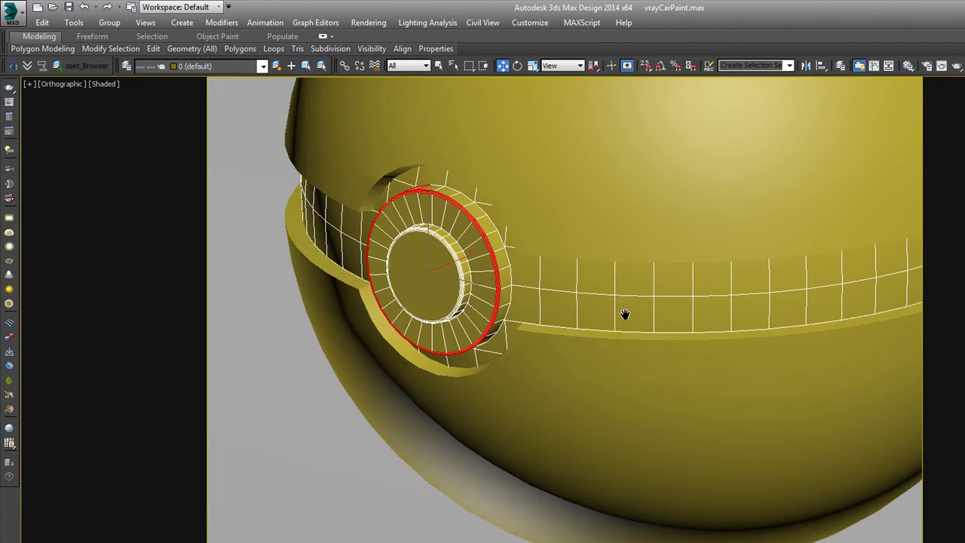
- Check the ring rim selection in wireframe and in Alt+Q isolation
scroll(452, 343, "up", 5)
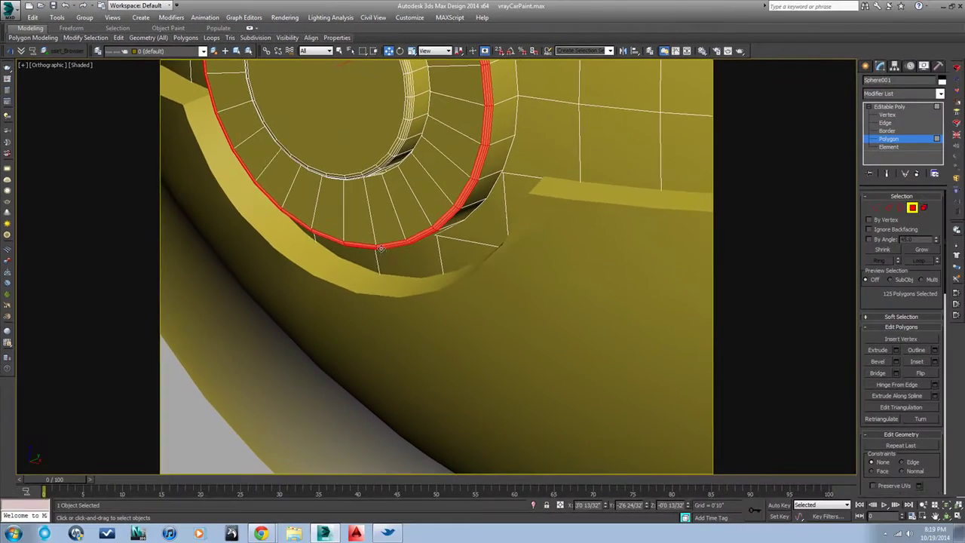
key("F3")
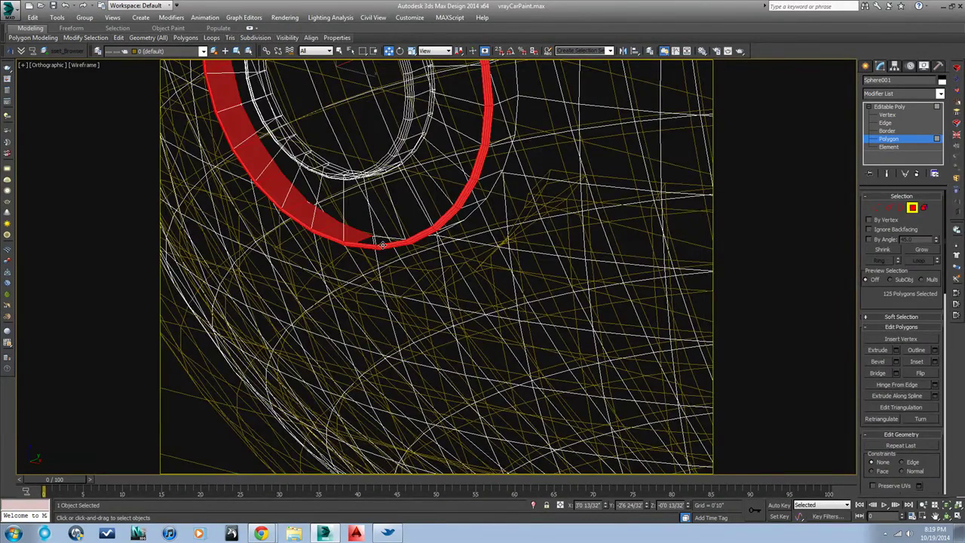
key("F3")
scroll(382, 245, "down", 3)
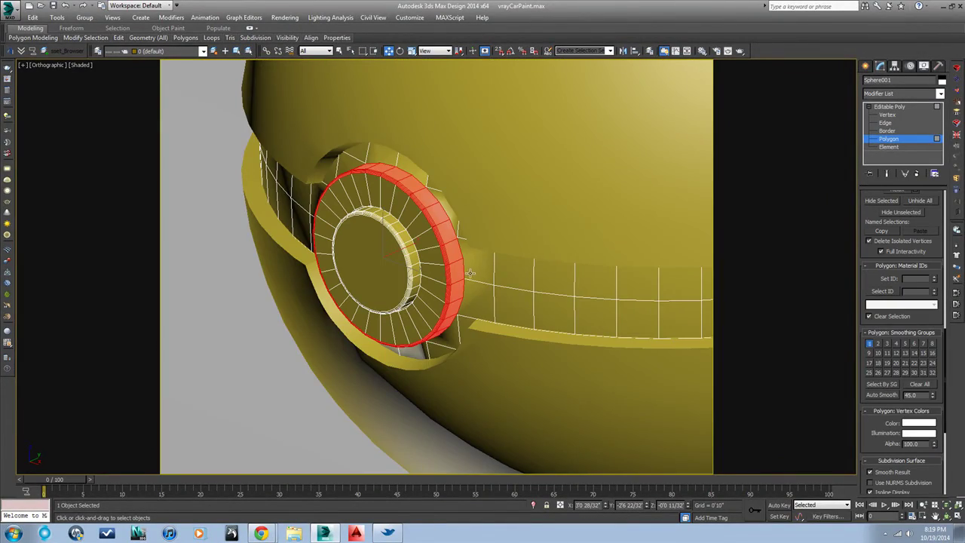
key("alt+q")
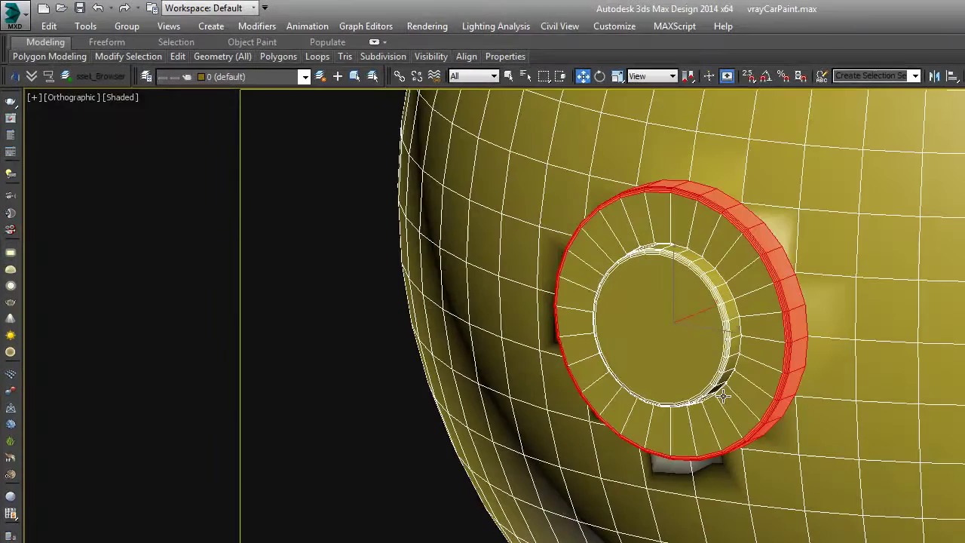
key("alt+q")
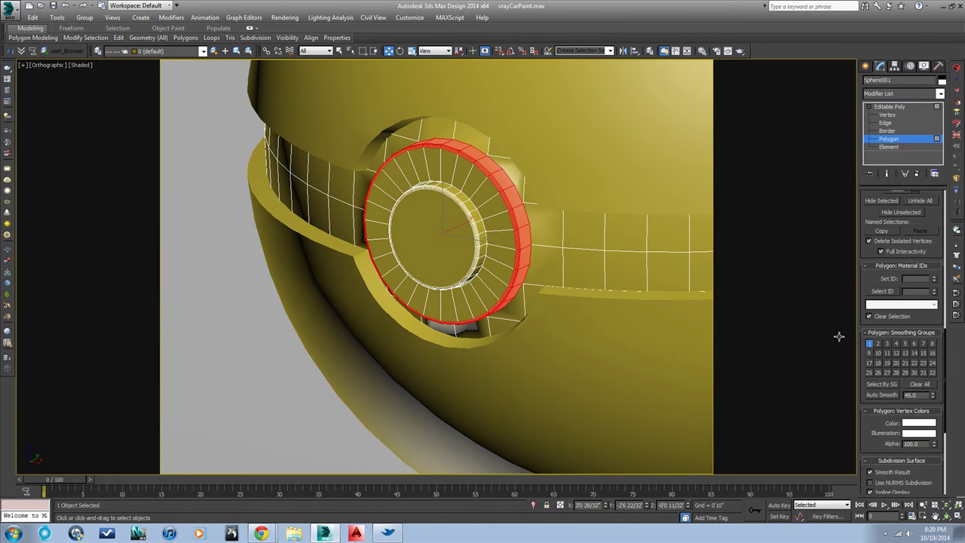
scroll(618, 303, "down", 2)
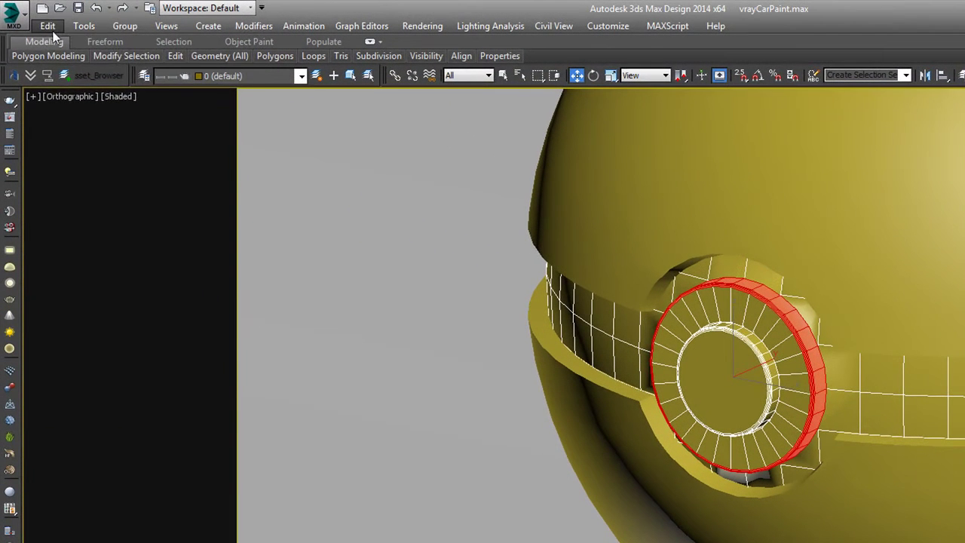
- Invert the polygon selection with Edit > Select Invert and switch to Front view
left_click(49, 27)
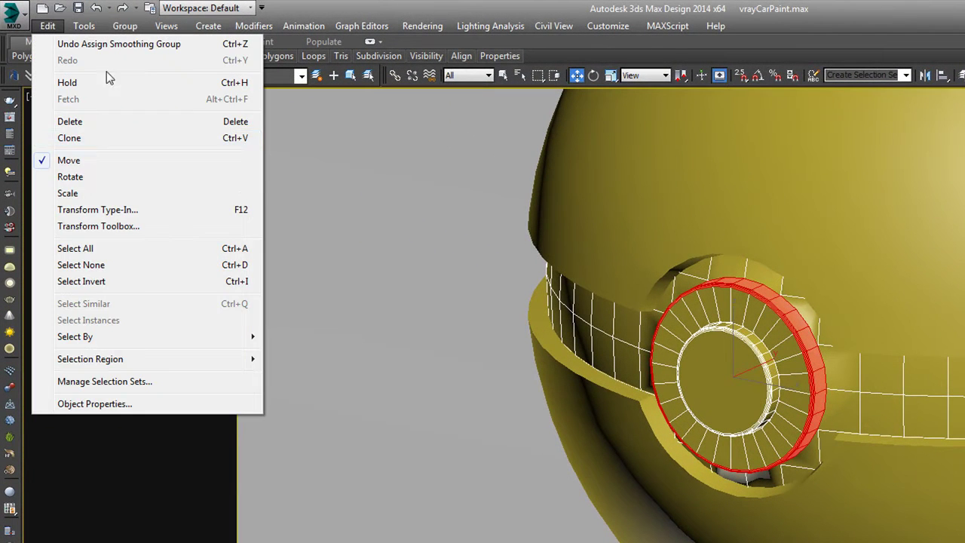
left_click(157, 281)
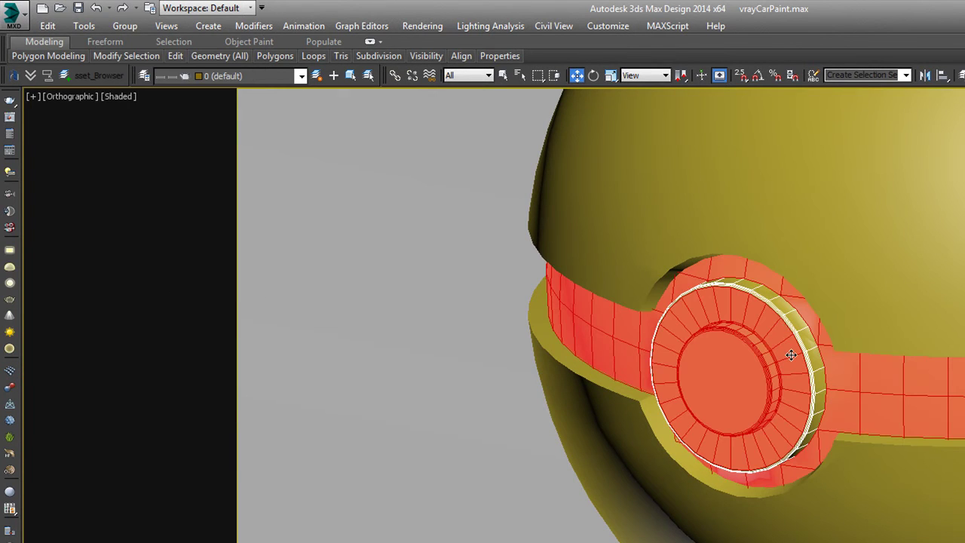
key("f")
key("F3")
scroll(686, 402, "up", 5)
key("F3")
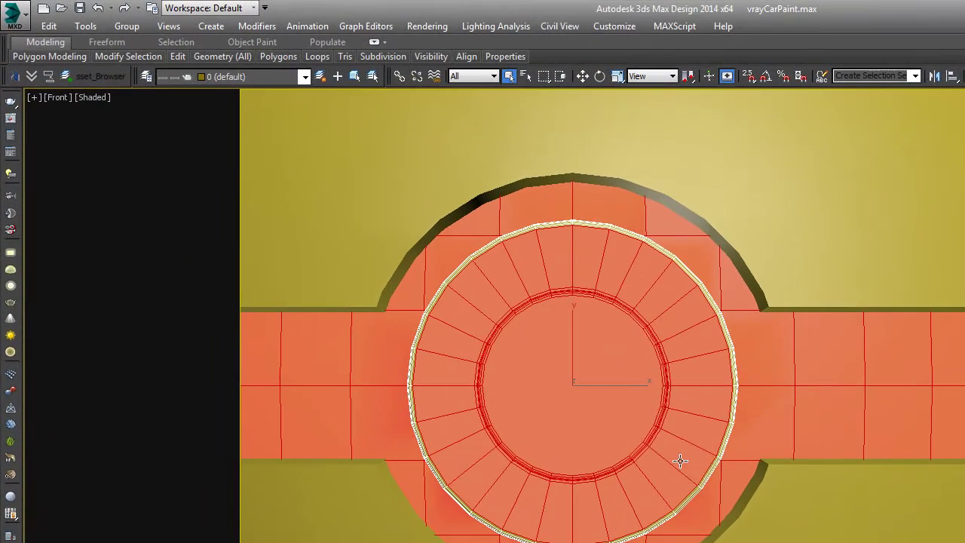
- Alt-deselect the button ring polygons and Clear All smoothing groups on the remaining band
left_click(436, 291, "alt")
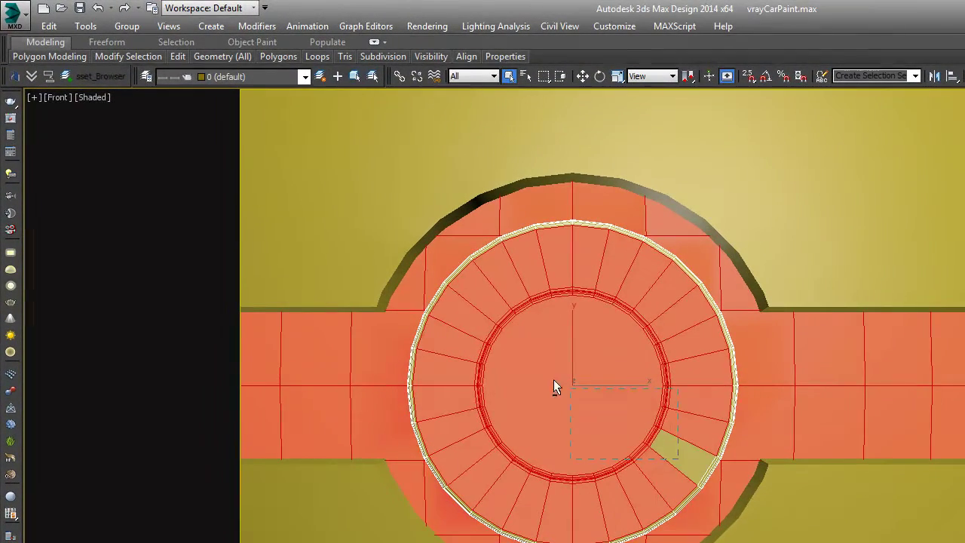
left_click_drag(465, 317, 462, 316, "alt")
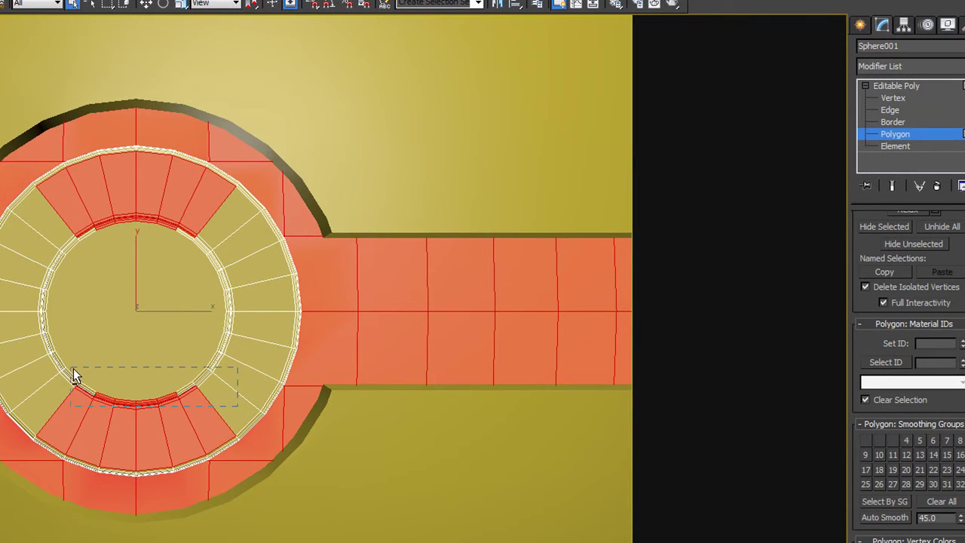
left_click_drag(73, 368, 73, 368, "alt")
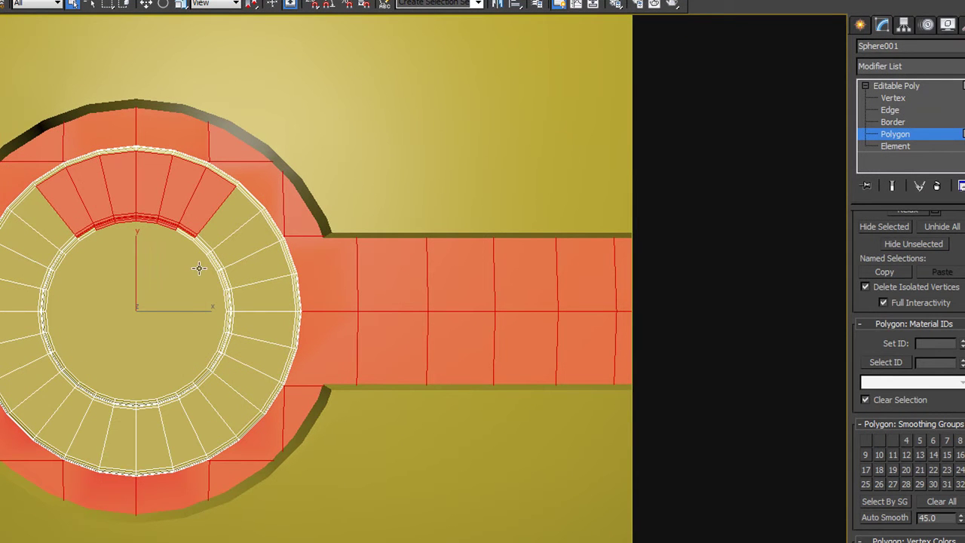
left_click_drag(202, 270, 60, 213, "alt")
scroll(150, 222, "down", 3)
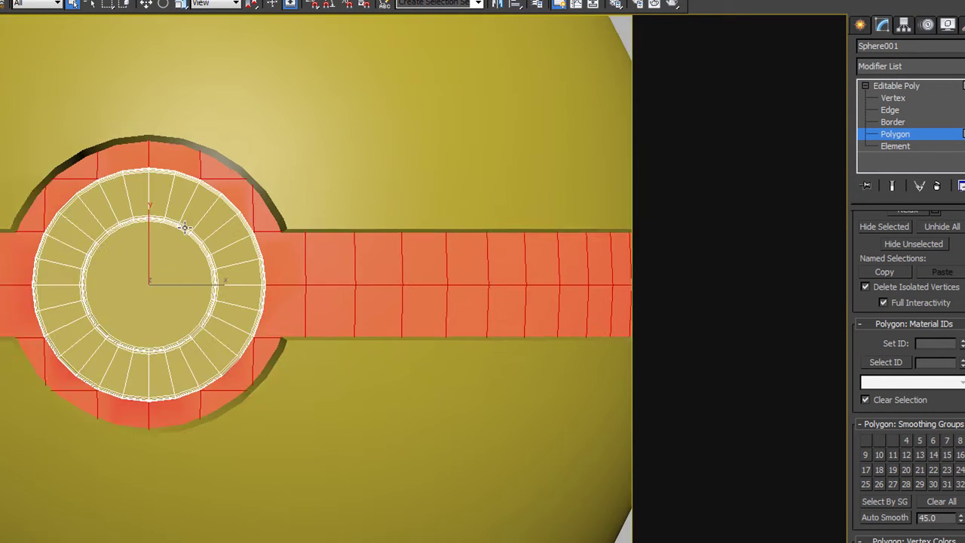
scroll(149, 221, "up", 5)
middle_click_drag(150, 221, 215, 218, "alt")
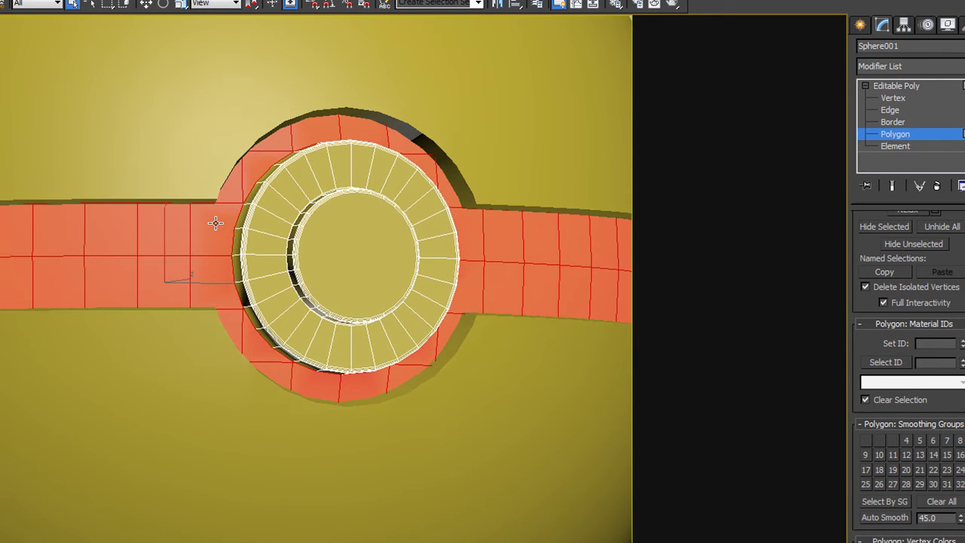
left_click(941, 501)
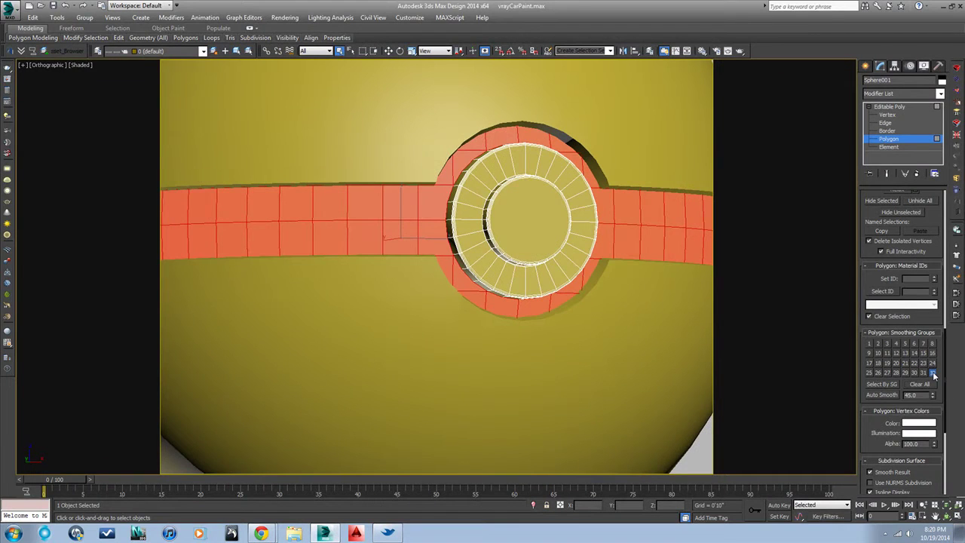
- Deselect the band polygons and toggle the Edged Faces display with F4
scroll(635, 282, "down", 5)
middle_click_drag(634, 282, 646, 302, "alt")
scroll(677, 307, "up", 5)
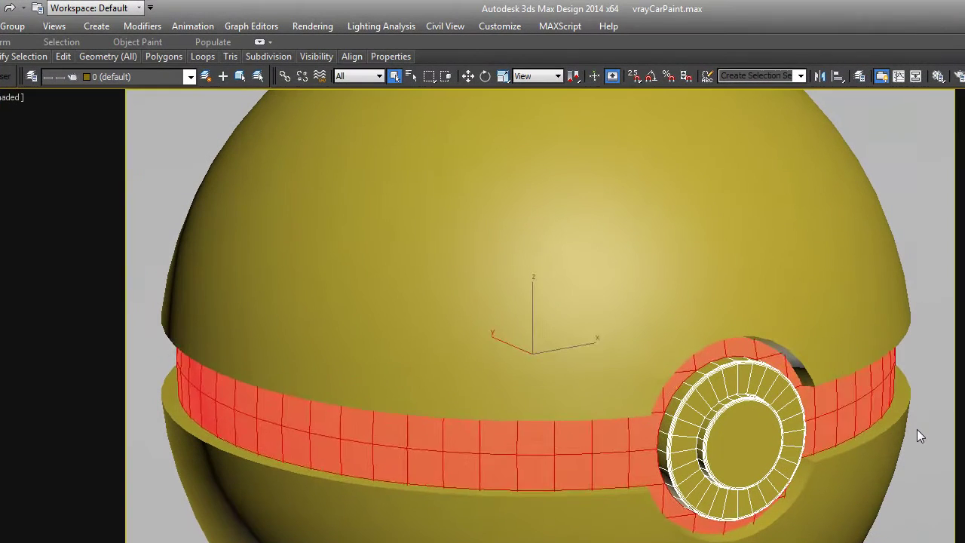
left_click(917, 430)
key("F4")
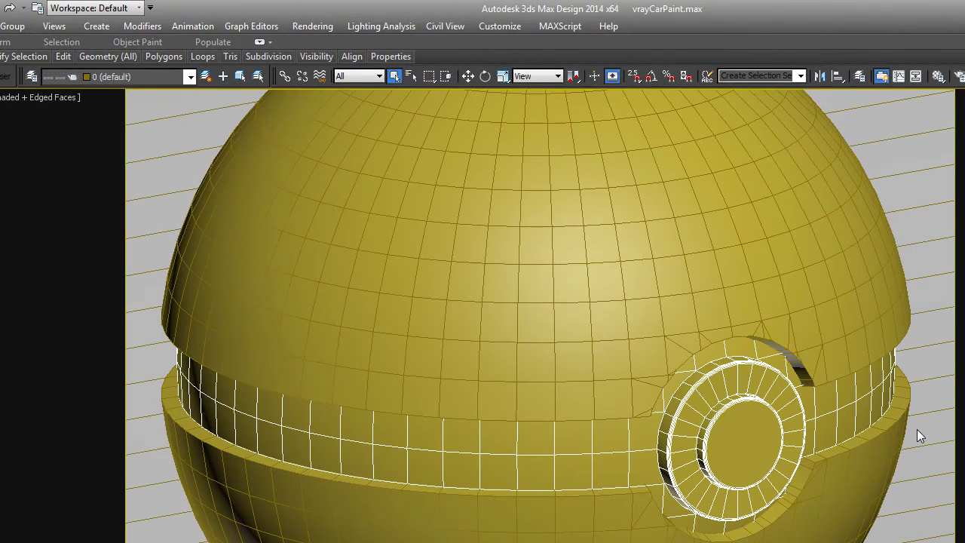
key("F4")
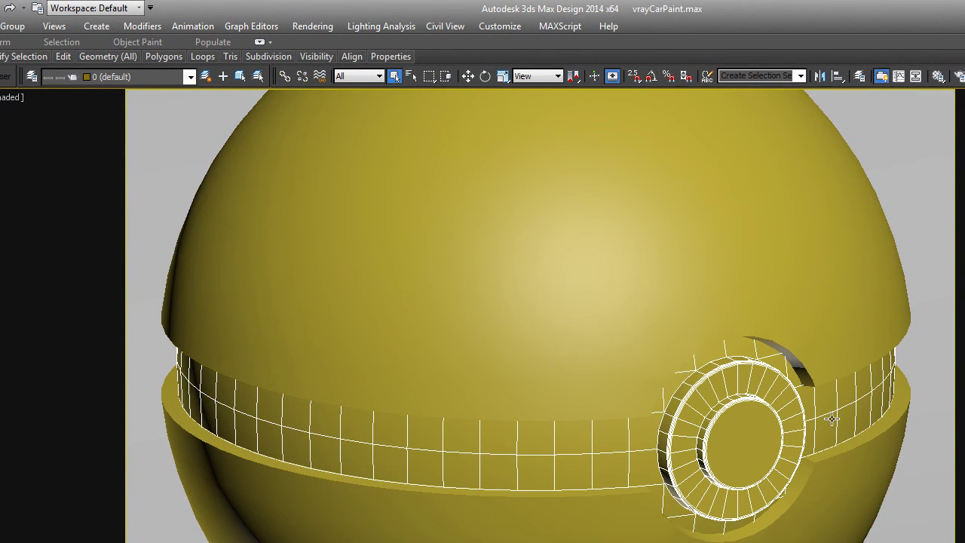
key("F4")
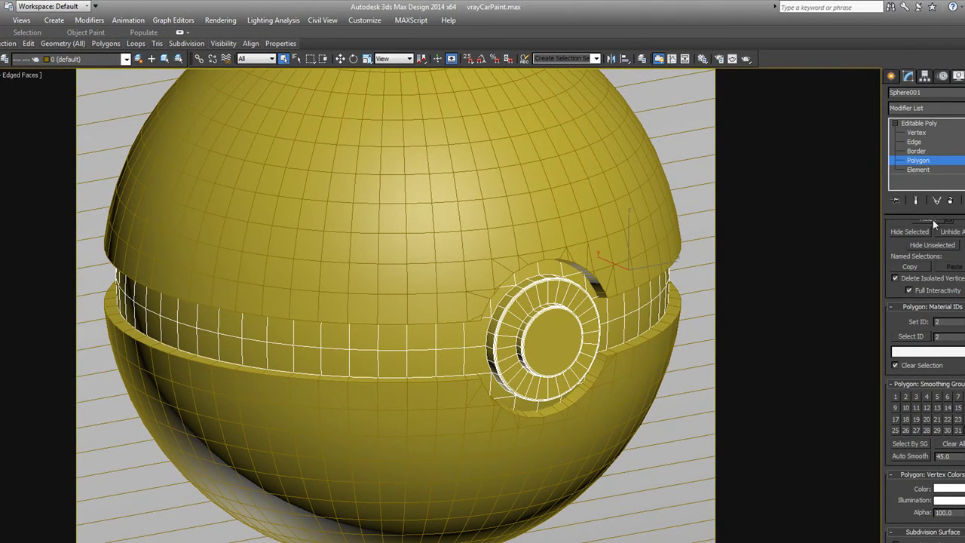
- Return Sphere001 to Editable Poly object level and show Top view in wireframe
left_click(930, 162)
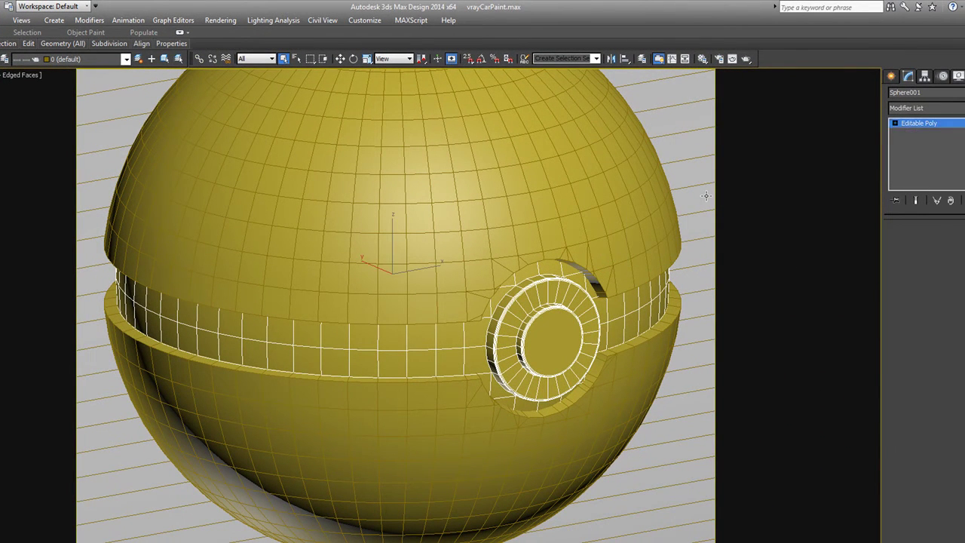
key("F4")
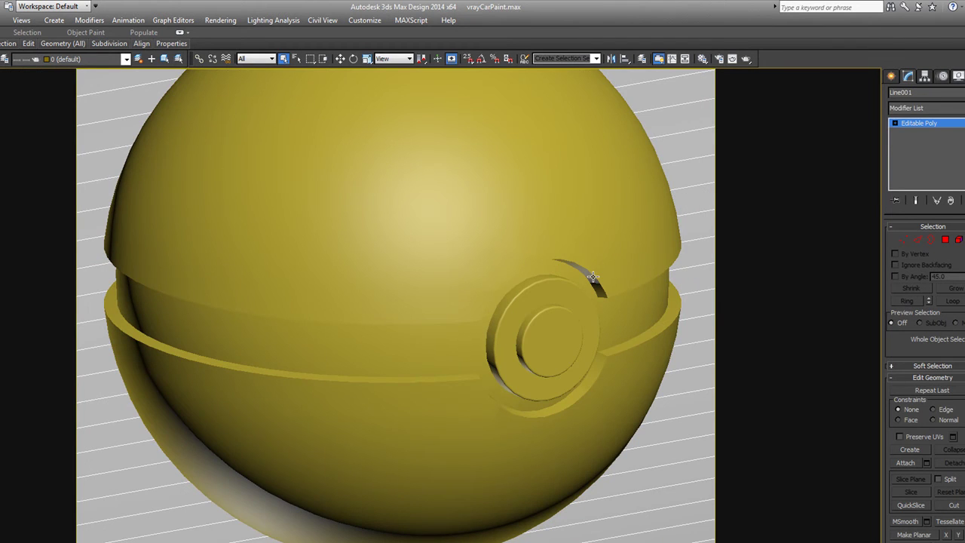
scroll(593, 277, "down", 5)
scroll(588, 296, "up", 2)
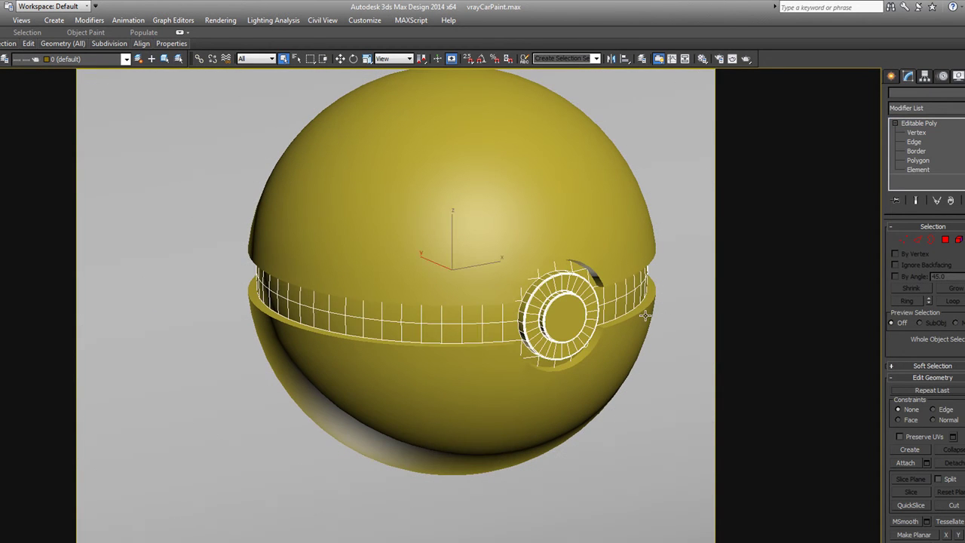
middle_click_drag(646, 317, 590, 324, "alt")
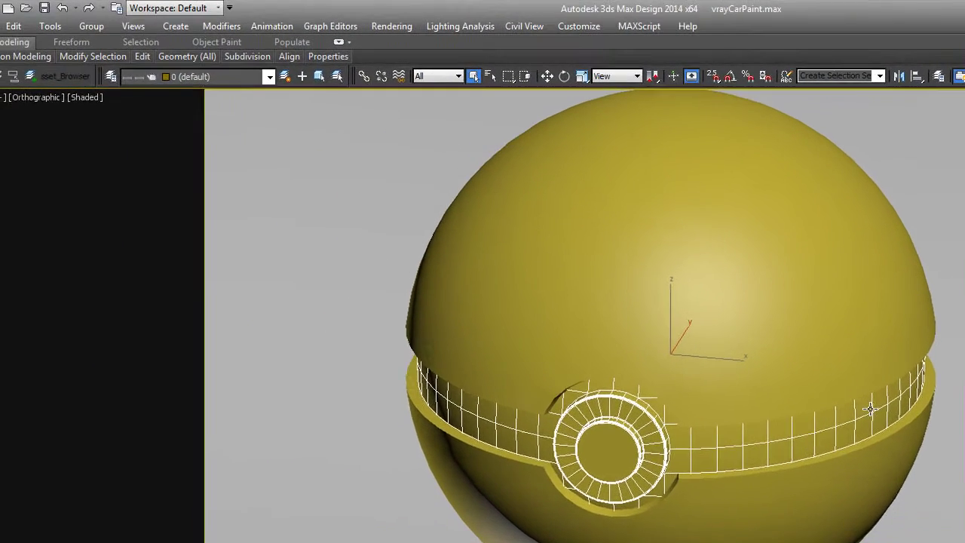
key("t")
key("F3")
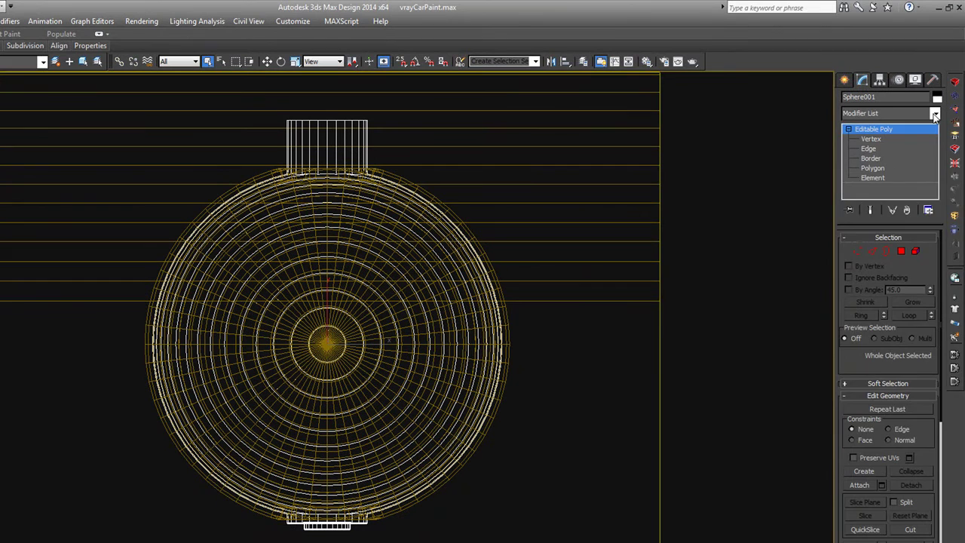
- Add a Symmetry modifier with Mirror Axis Y, then view the ball shaded at an angle
left_click(905, 113)
left_click_drag(939, 173, 938, 432)
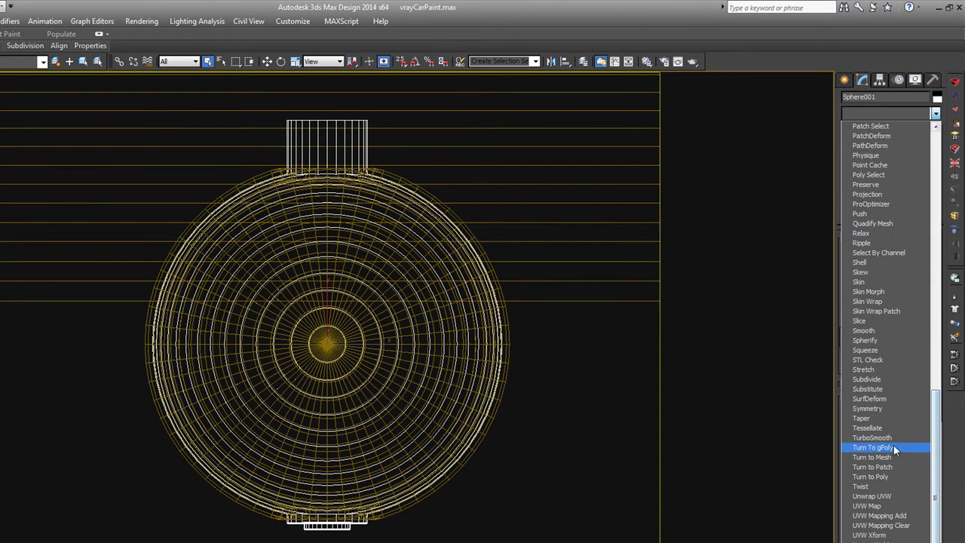
left_click(881, 408)
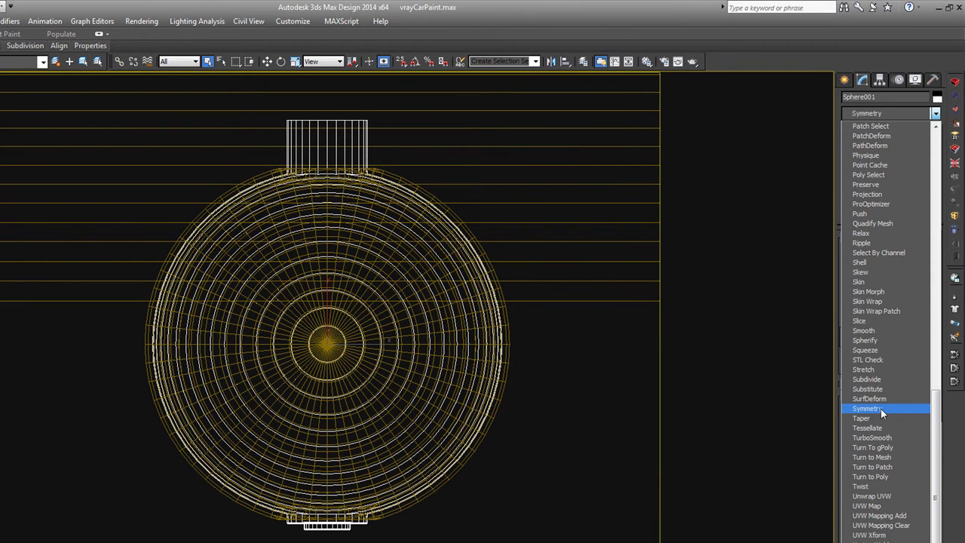
left_click(878, 408)
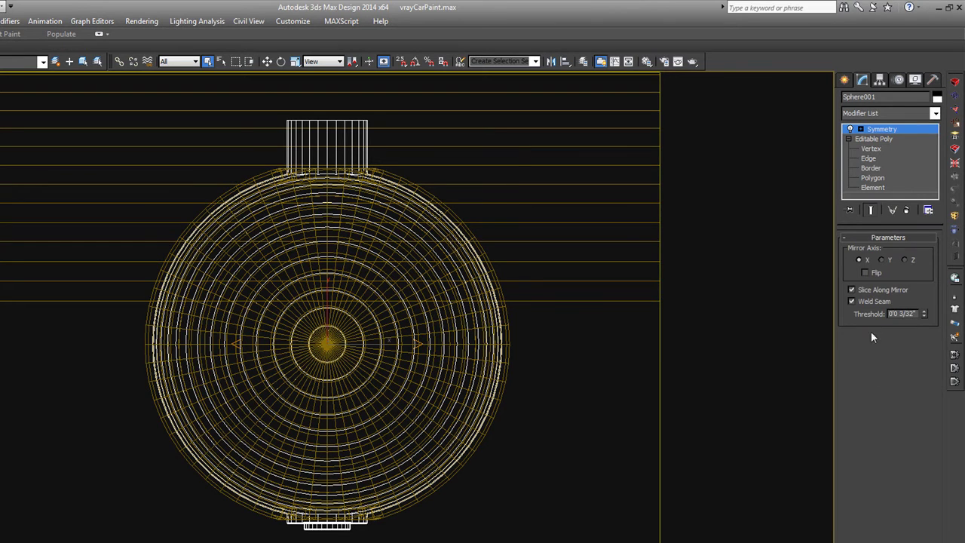
left_click(882, 260)
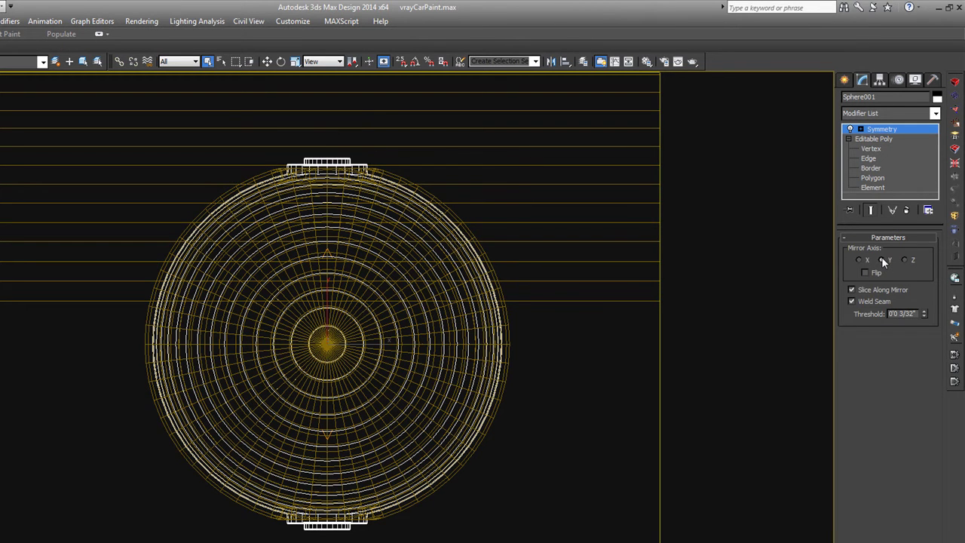
left_click(860, 259)
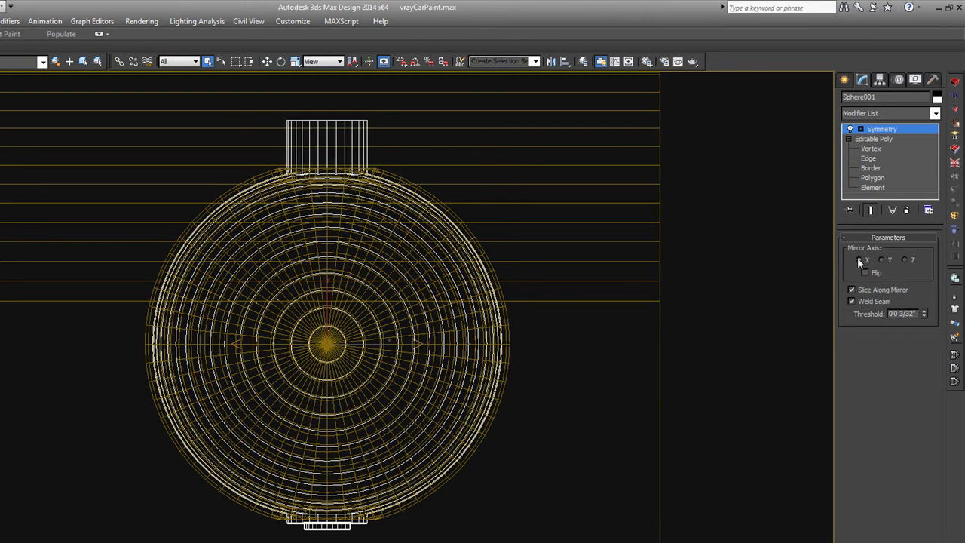
left_click(882, 260)
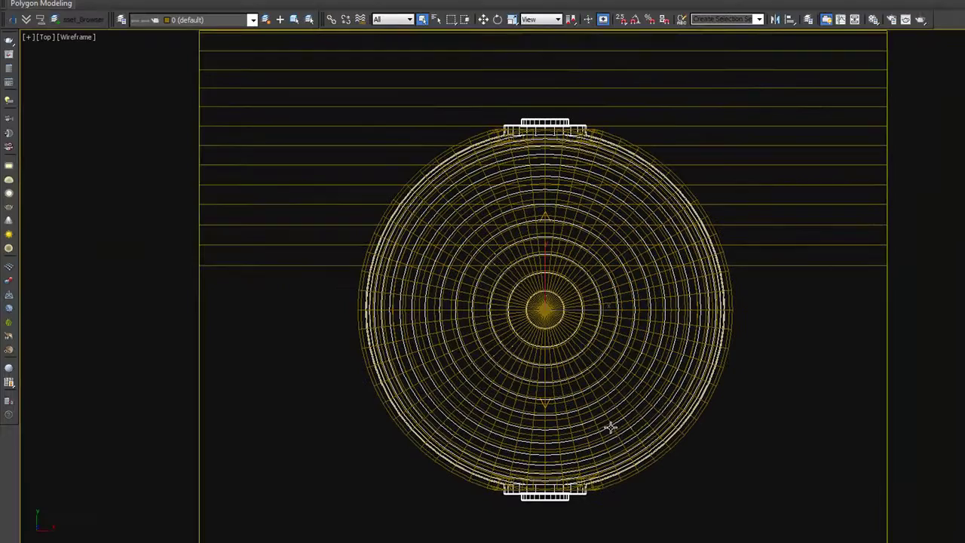
middle_click_drag(684, 394, 535, 354, "alt")
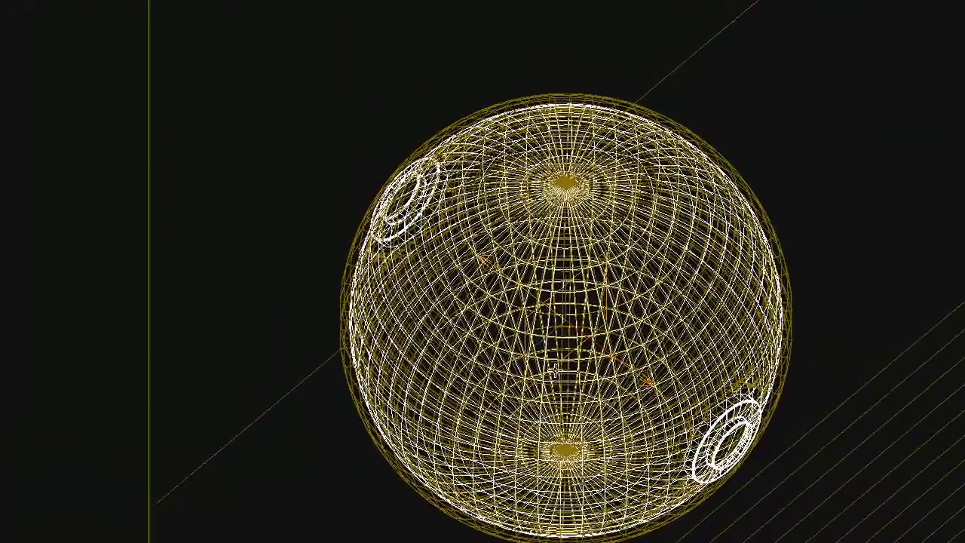
key("F3")
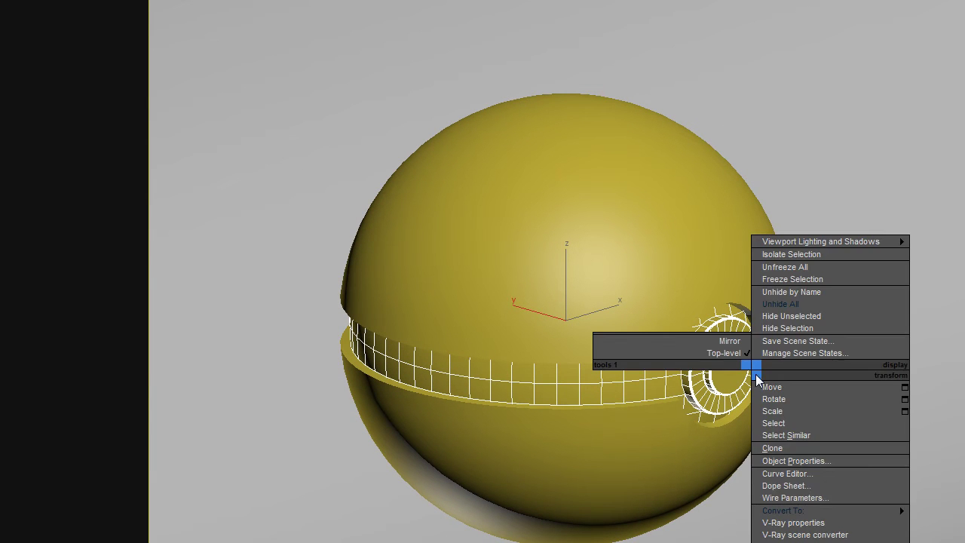
- Box-select Sphere002's top-hemisphere polygons in Front view and give them material ID 3
left_click(941, 513)
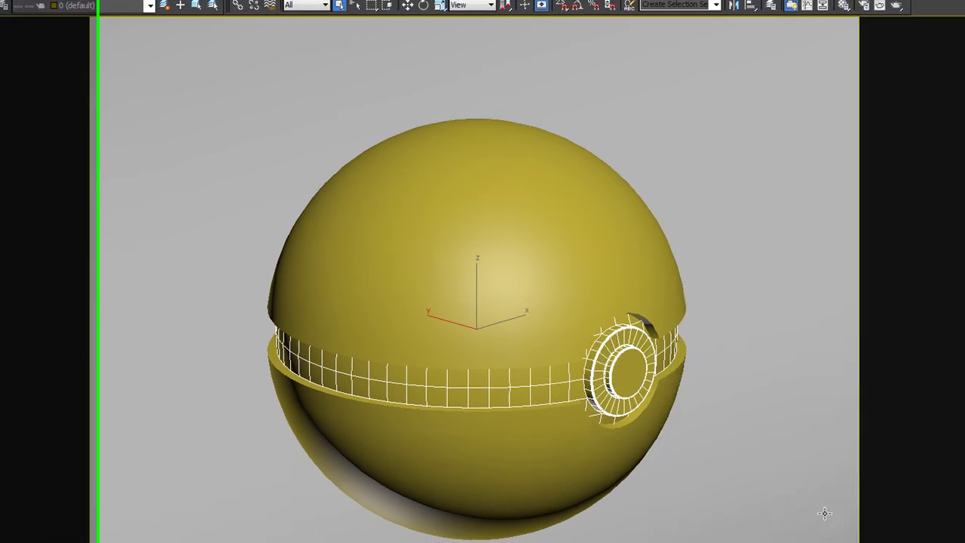
left_click(599, 272)
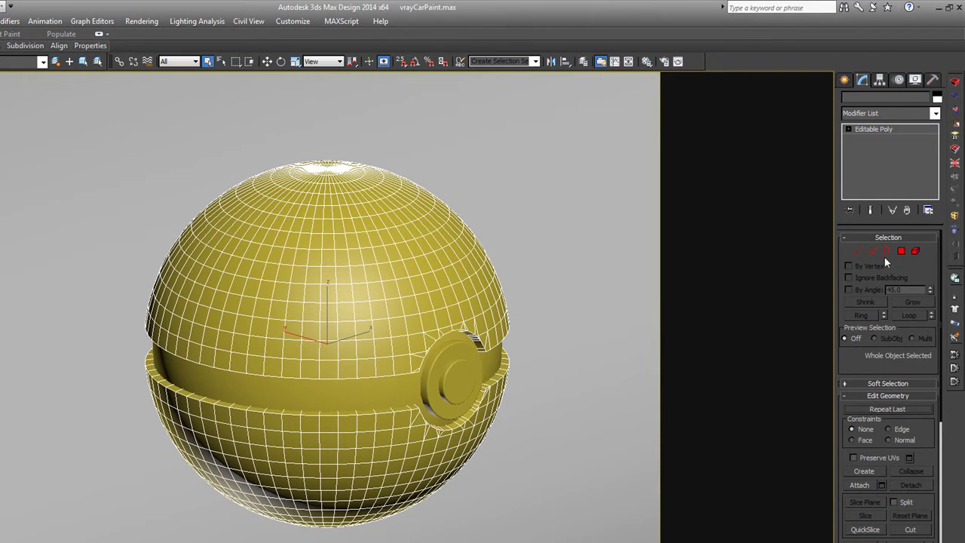
left_click(902, 251)
key("f")
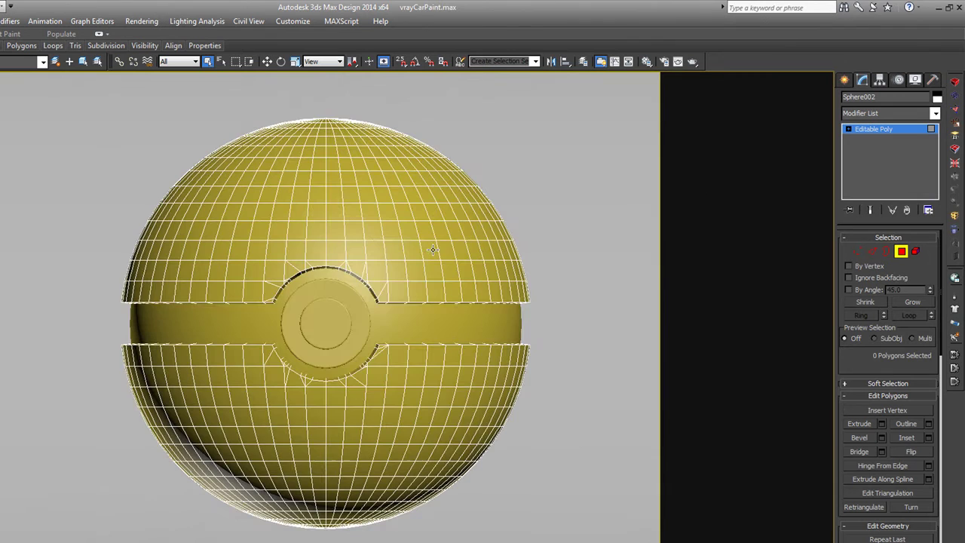
scroll(432, 249, "down", 4)
left_click_drag(503, 287, 285, 150)
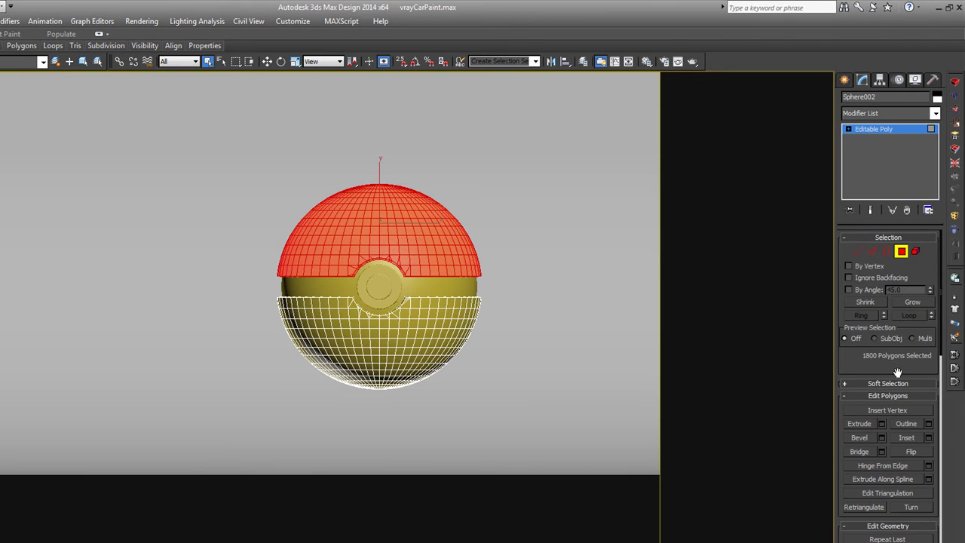
- Box-select the bottom-hemisphere polygons, give them material ID 4, then deselect
scroll(897, 373, "down", 5)
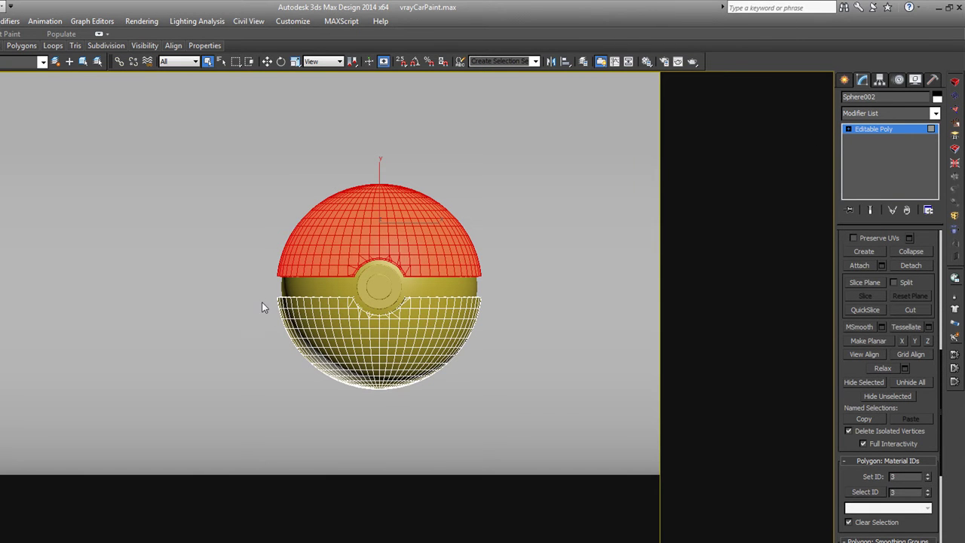
left_click_drag(259, 294, 580, 403)
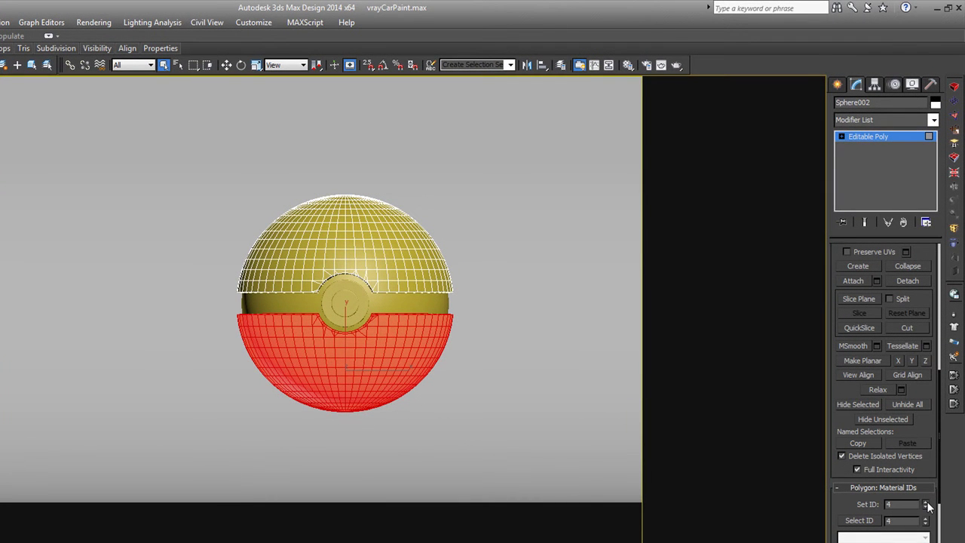
left_click(492, 336)
scroll(492, 336, "down", 2)
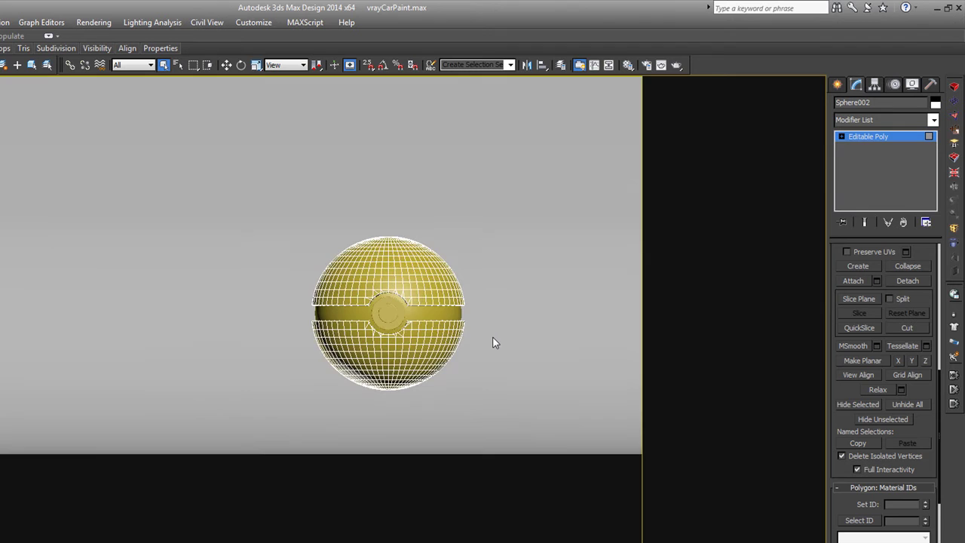
mouse_move(492, 336)
middle_mouse_down("alt")
mouse_move(523, 370)
mouse_move(543, 370)
mouse_move(487, 347)
middle_mouse_up("alt")
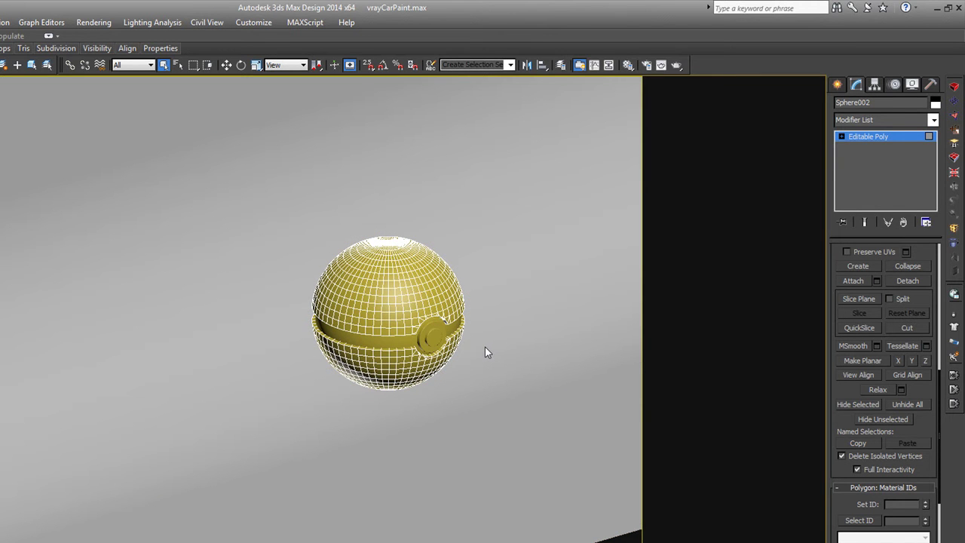
left_click(842, 137)
left_click(881, 178)
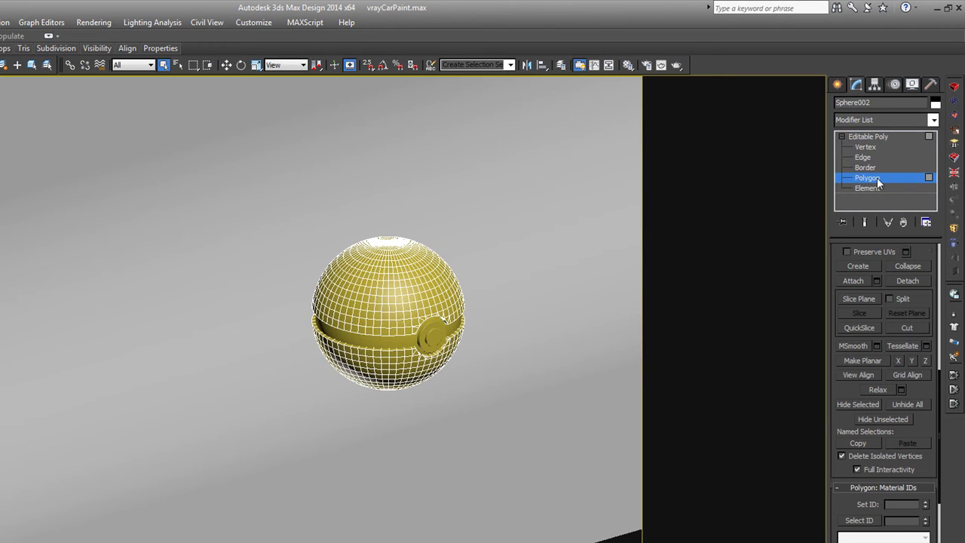
left_click(556, 239)
scroll(558, 240, "up", 5)
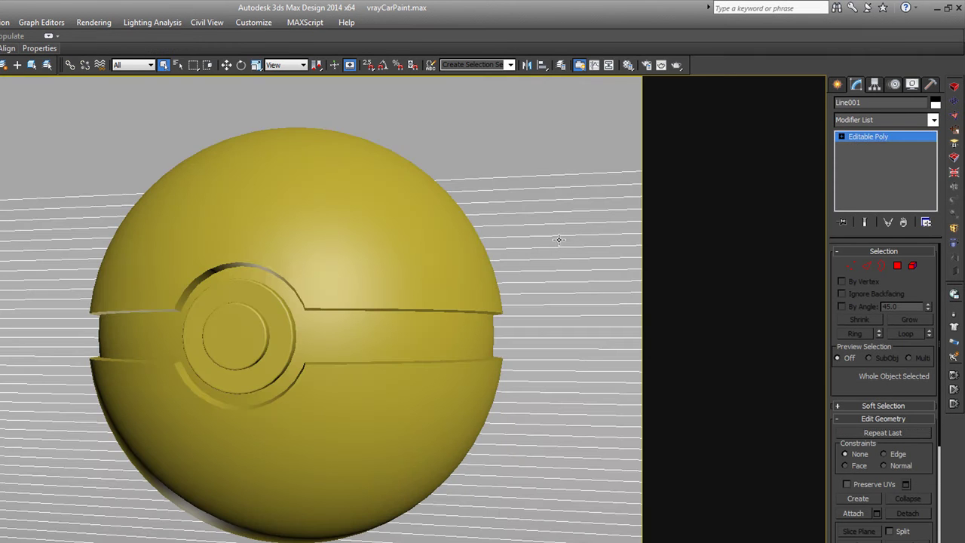
key("F4")
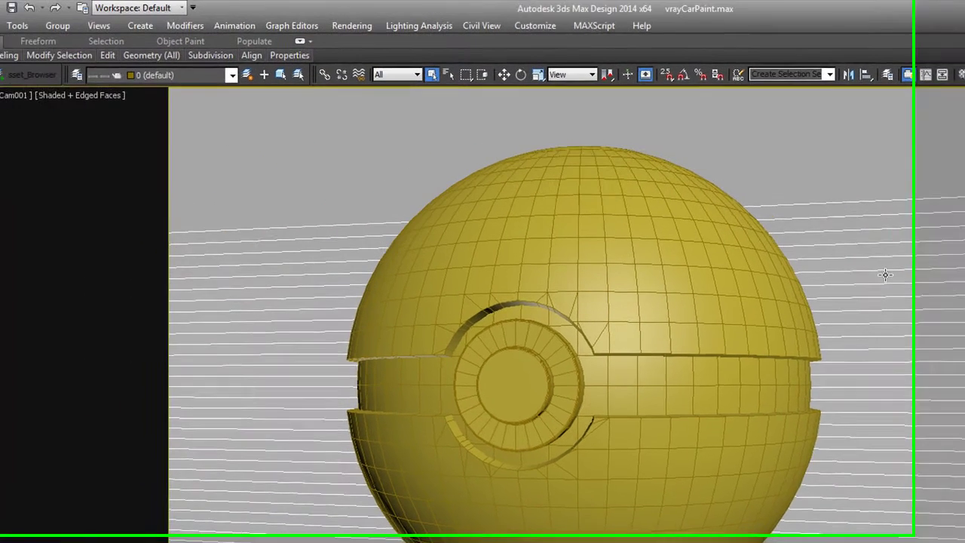
key("F4")
key("F4")
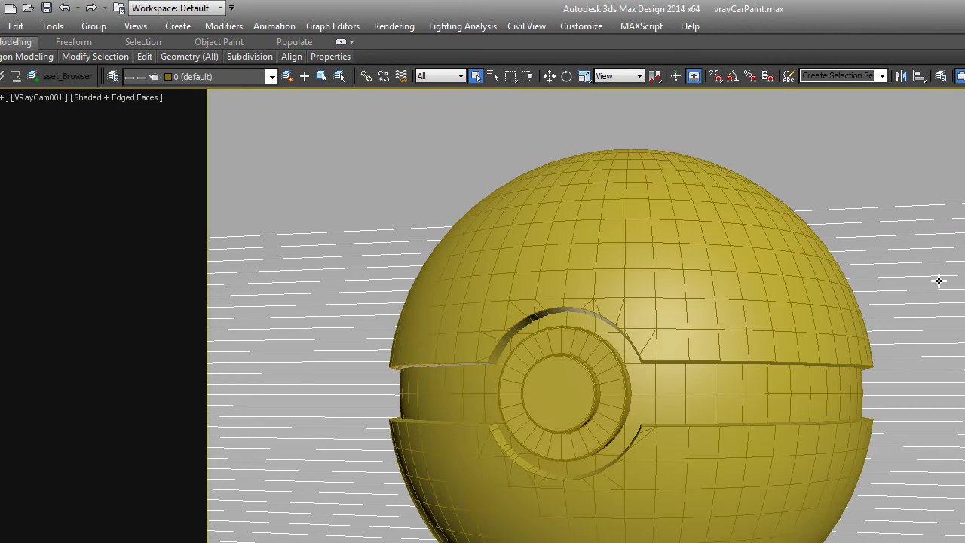
key("F4")
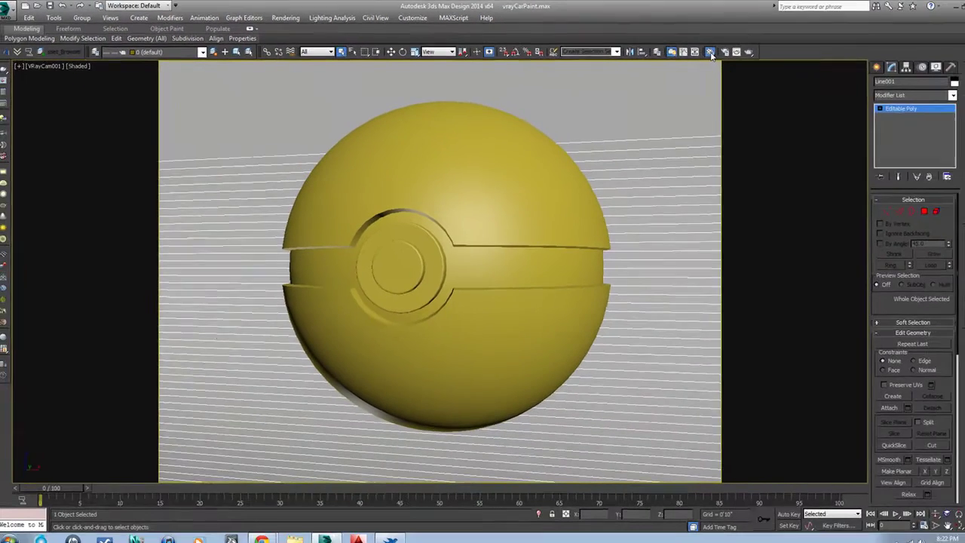
- Turn an empty Material Editor slot into a Multi/Sub-Object material with 4 sub-materials
left_click(940, 77)
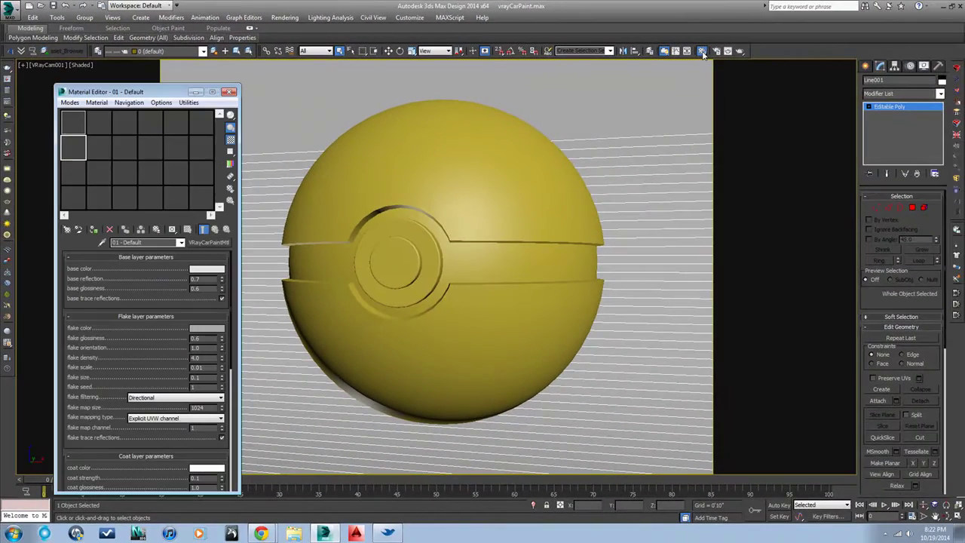
left_click(74, 171)
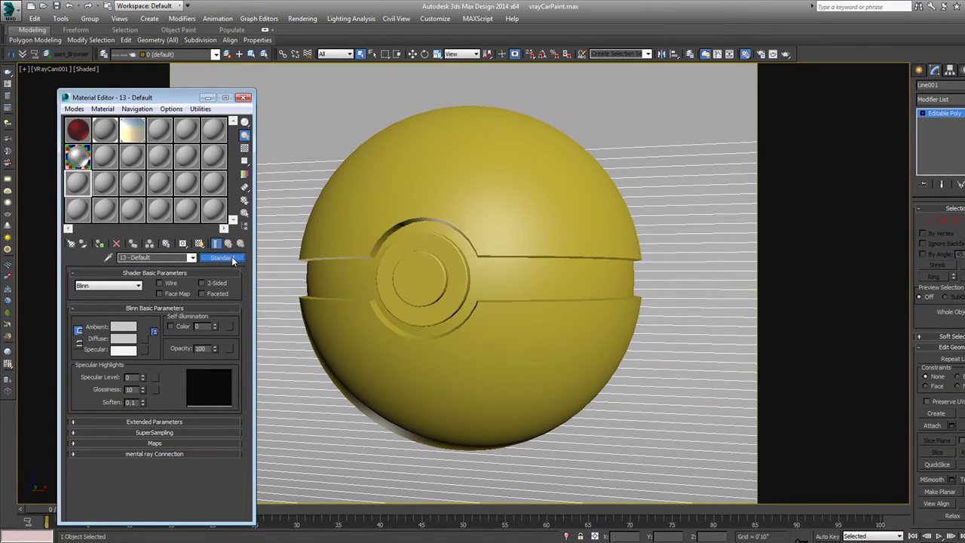
left_click(231, 257)
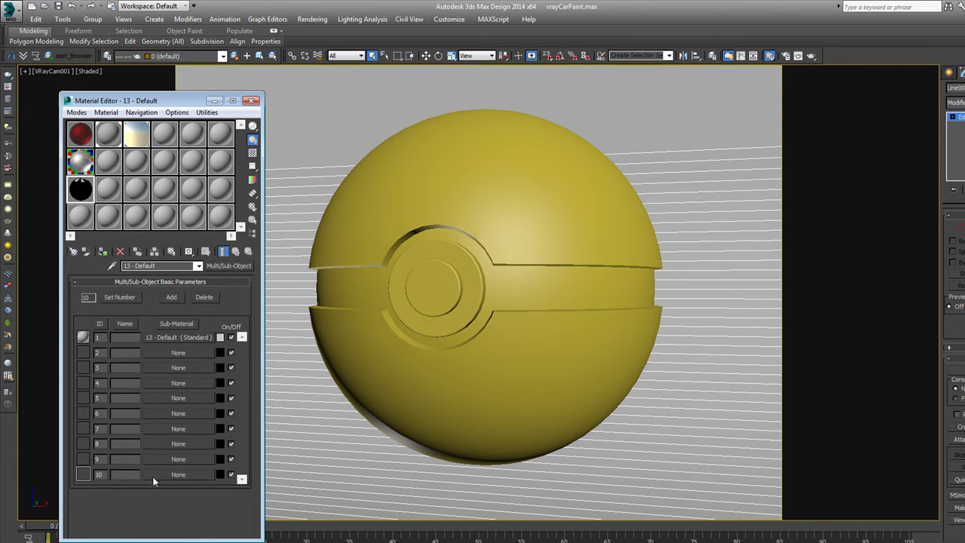
left_click(119, 297)
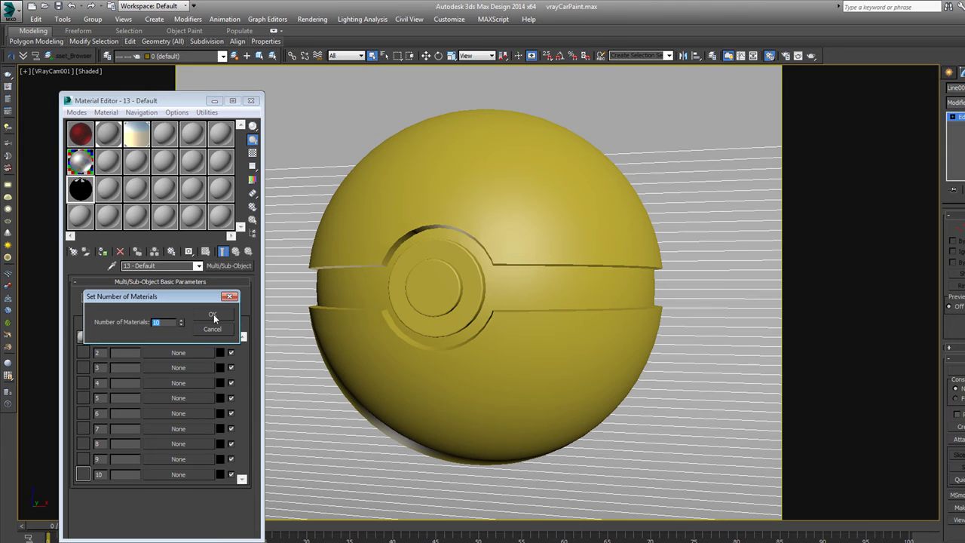
left_click(213, 317)
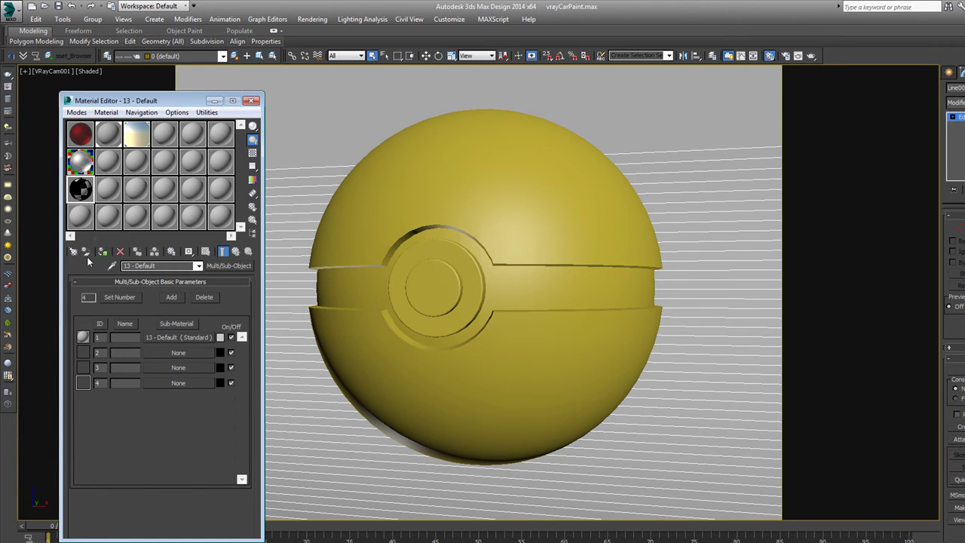
left_click(79, 165)
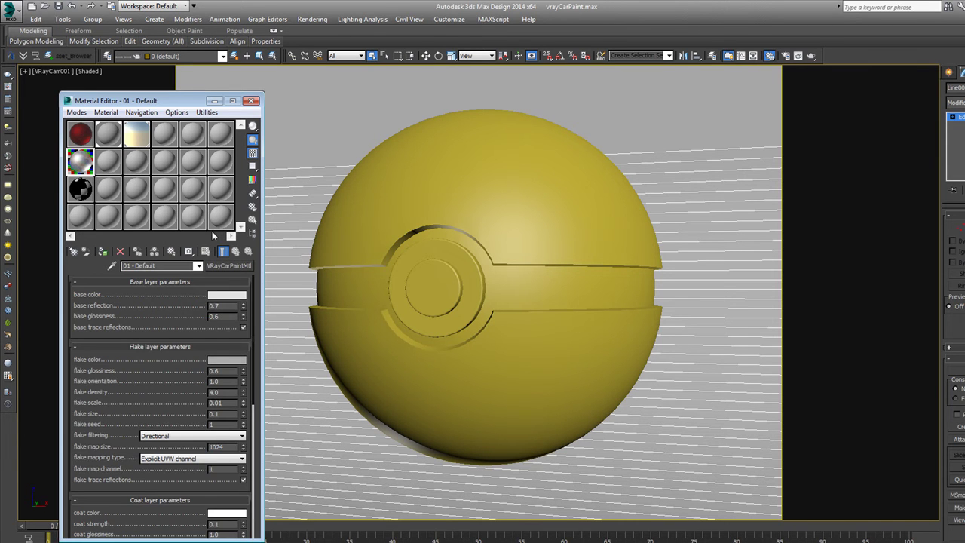
- Instance the red and white VRayCarPaintMtl materials into sub-materials 3 and 4
left_click(85, 195)
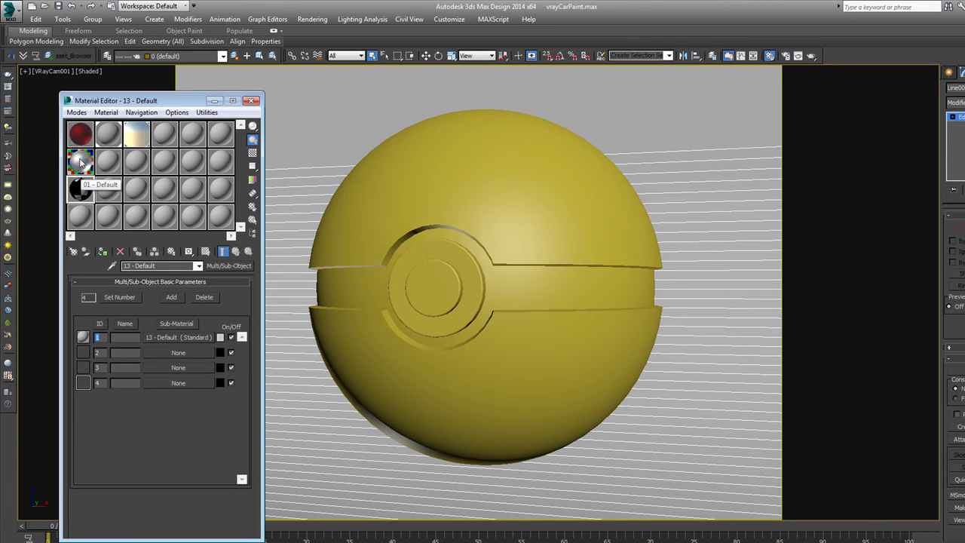
left_click_drag(80, 139, 178, 370)
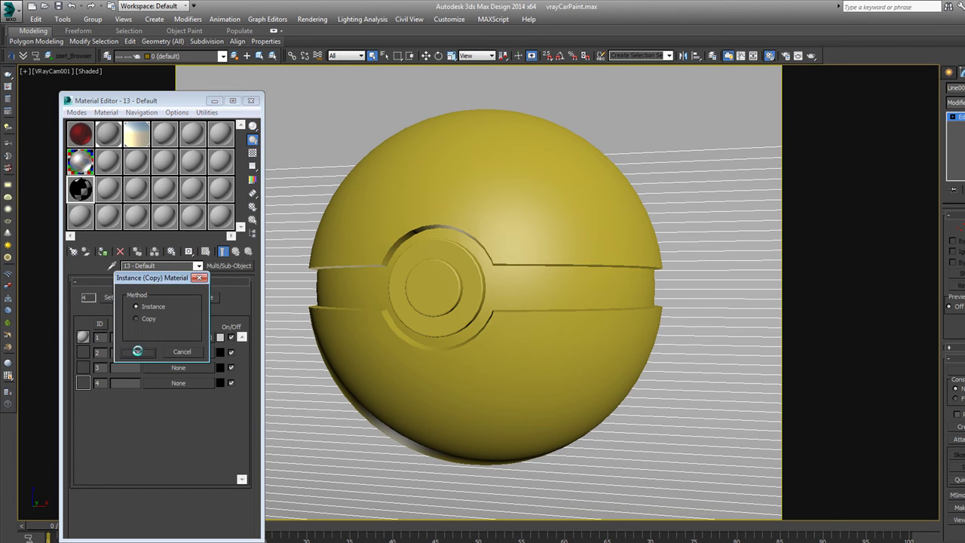
left_click(138, 353)
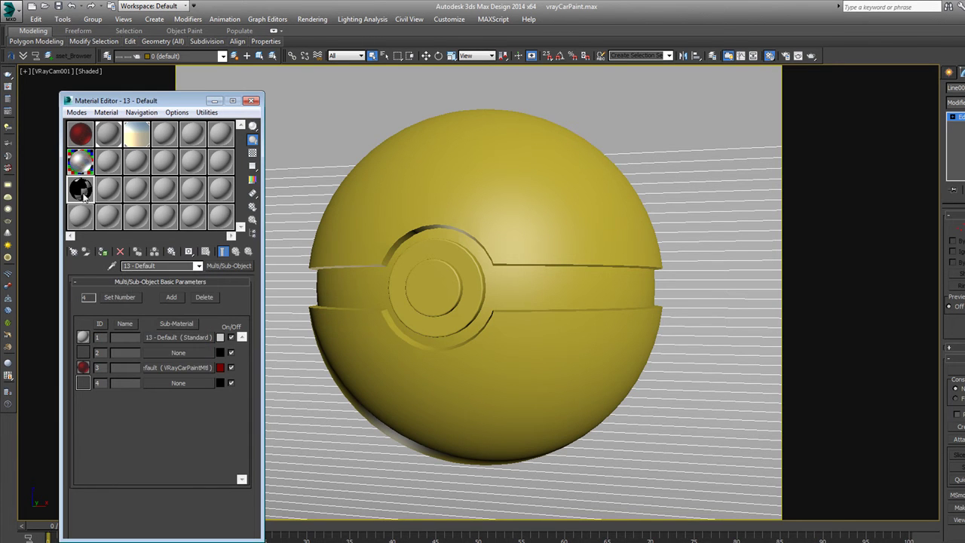
left_click_drag(81, 162, 183, 386)
left_click(137, 352)
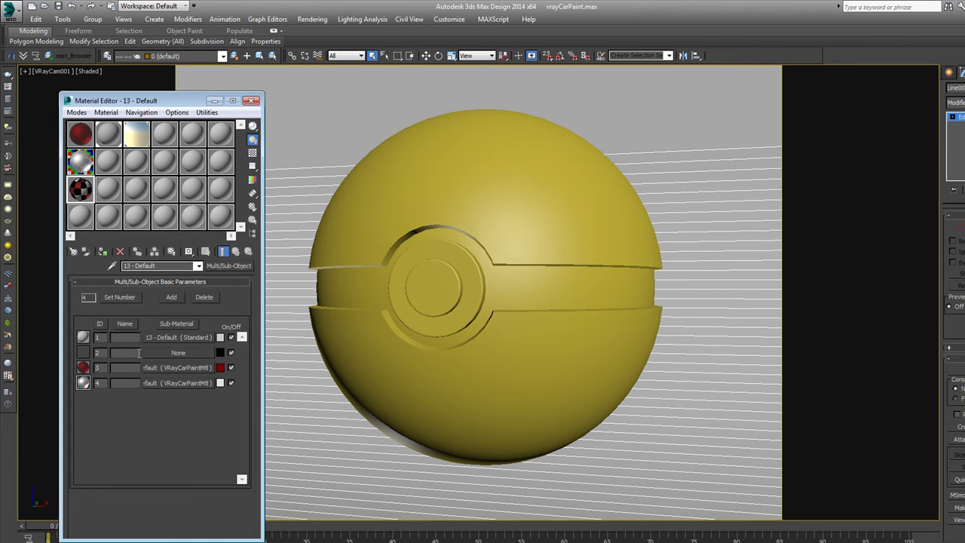
- Assign the Multi/Sub-Object material to the Poké Ball sphere
left_click(417, 359)
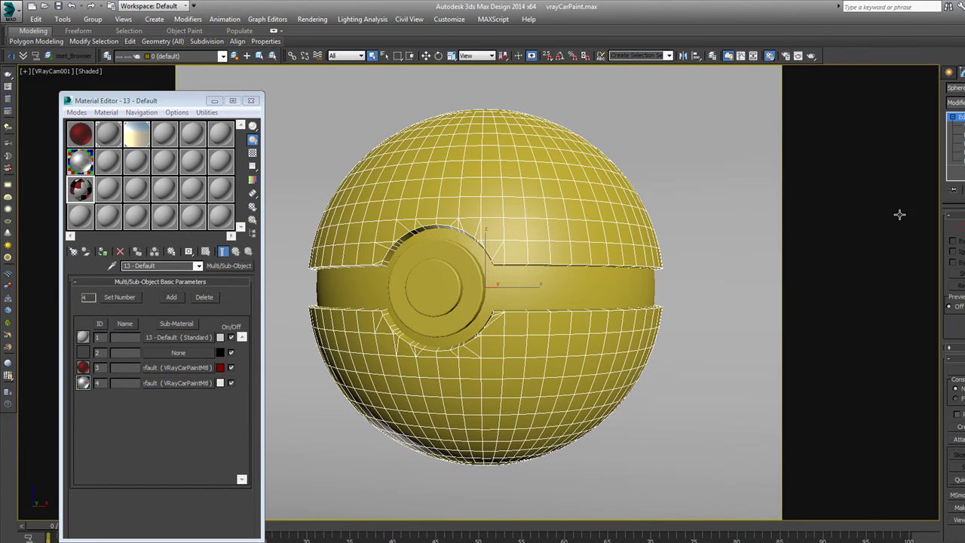
left_click(102, 252)
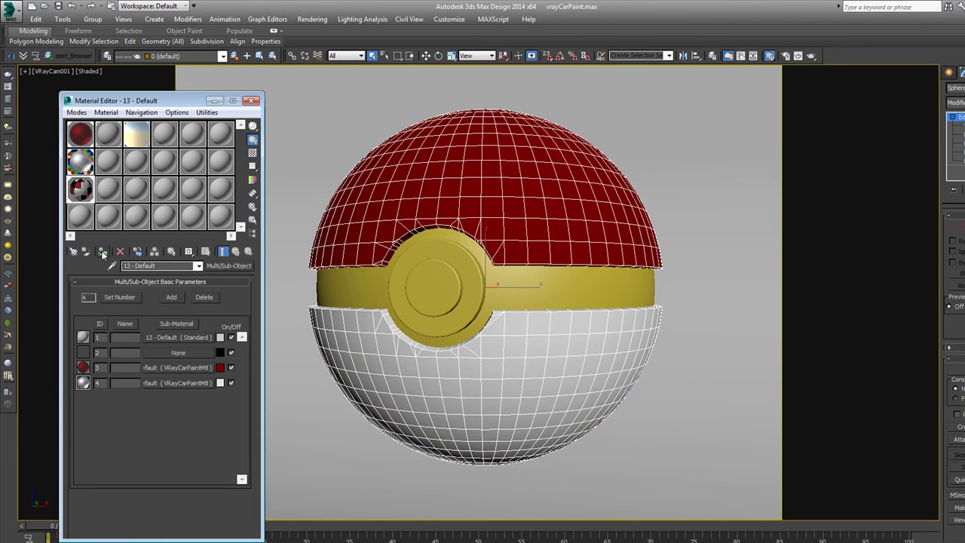
left_click(81, 218)
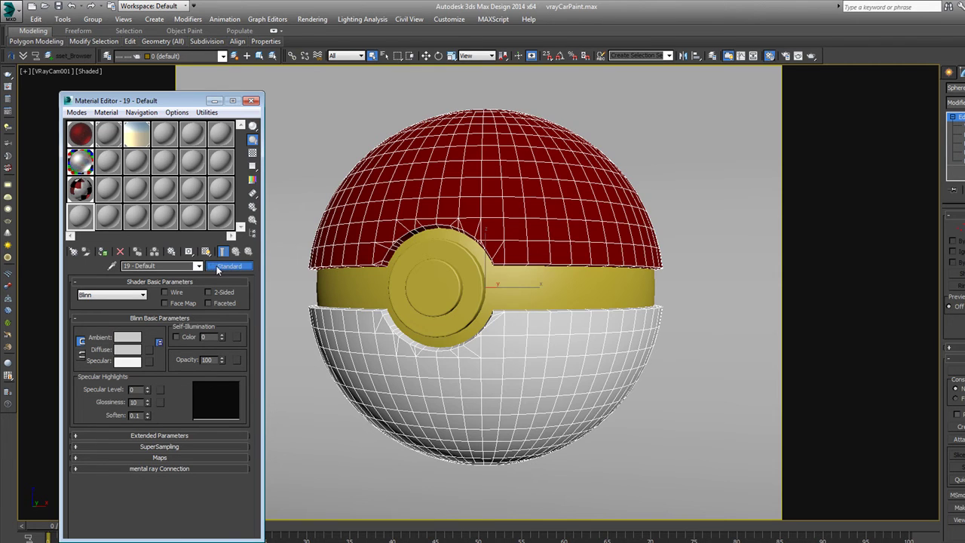
- Make the new material a VRayMtl with a pure black diffuse colour
left_click(228, 266)
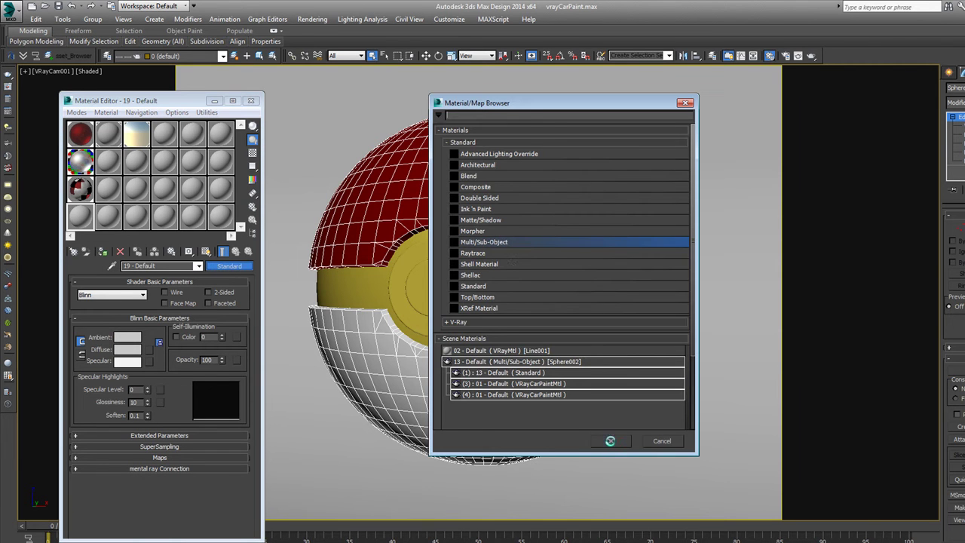
left_click(486, 323)
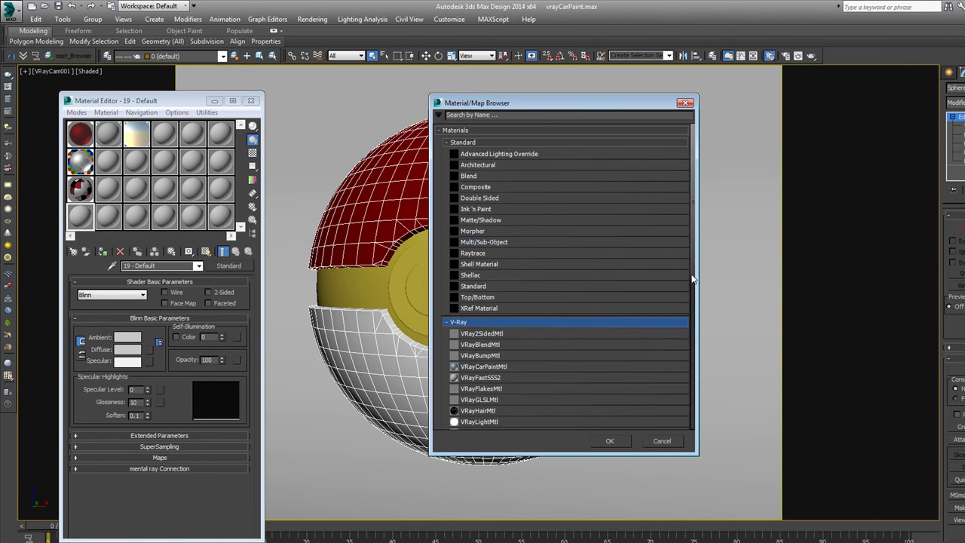
left_click_drag(694, 280, 675, 344)
double_click(491, 303)
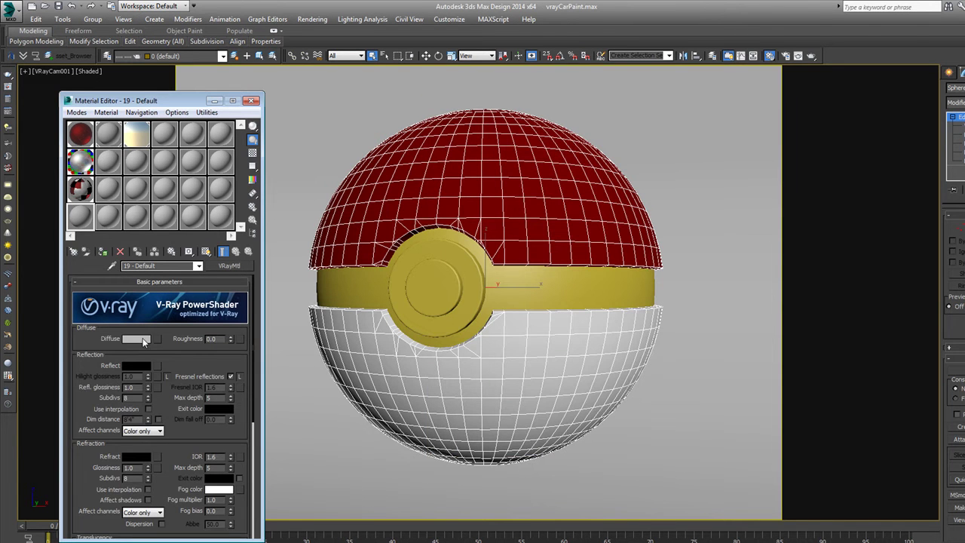
left_click(142, 338)
left_click_drag(387, 123, 346, 124)
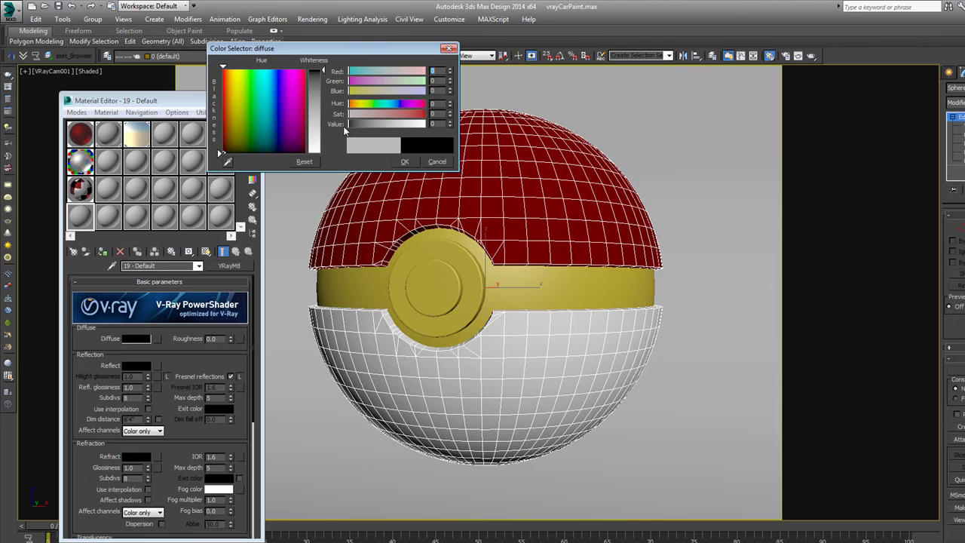
left_click(405, 162)
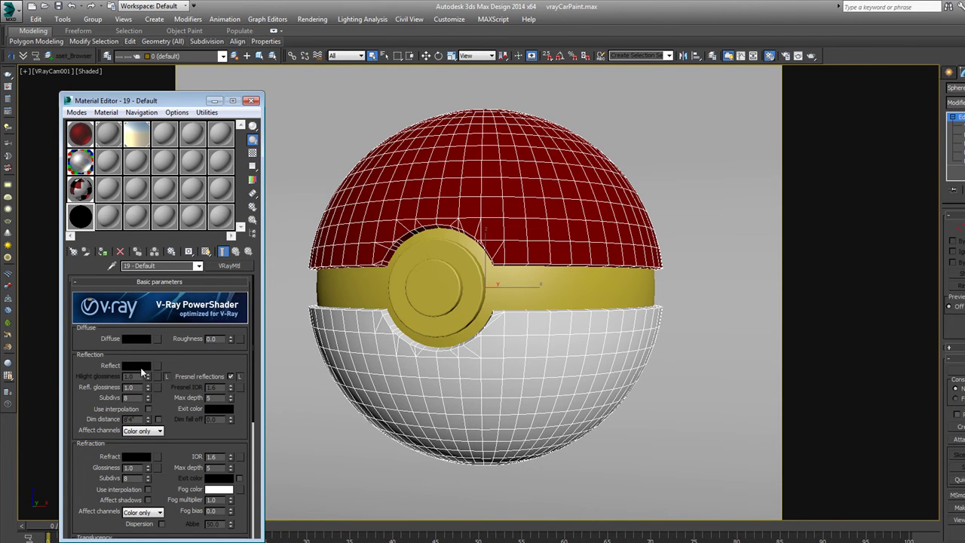
- Set reflection to light grey 196, enable Fresnel reflections and a checkered sample background
left_click(136, 366)
left_click_drag(395, 124, 408, 124)
left_click(407, 160)
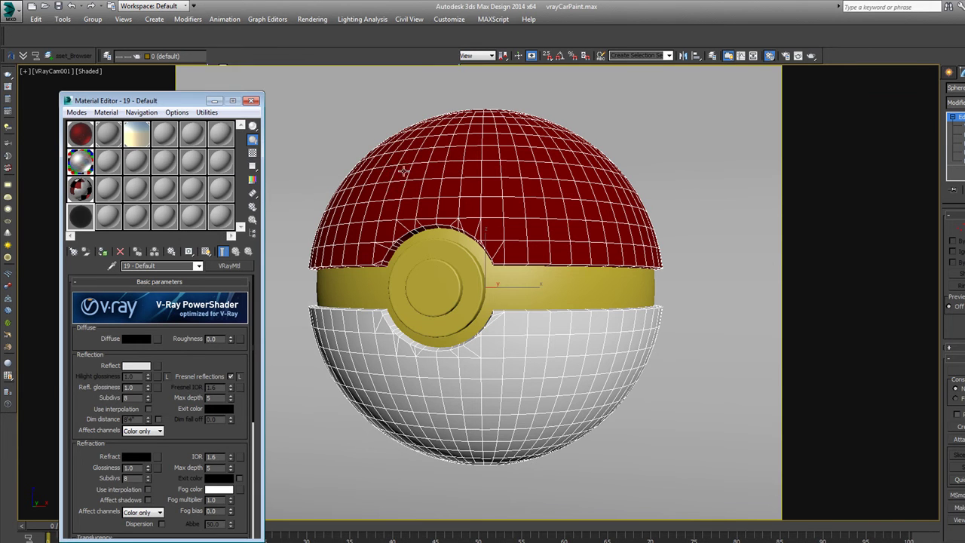
left_click(231, 376)
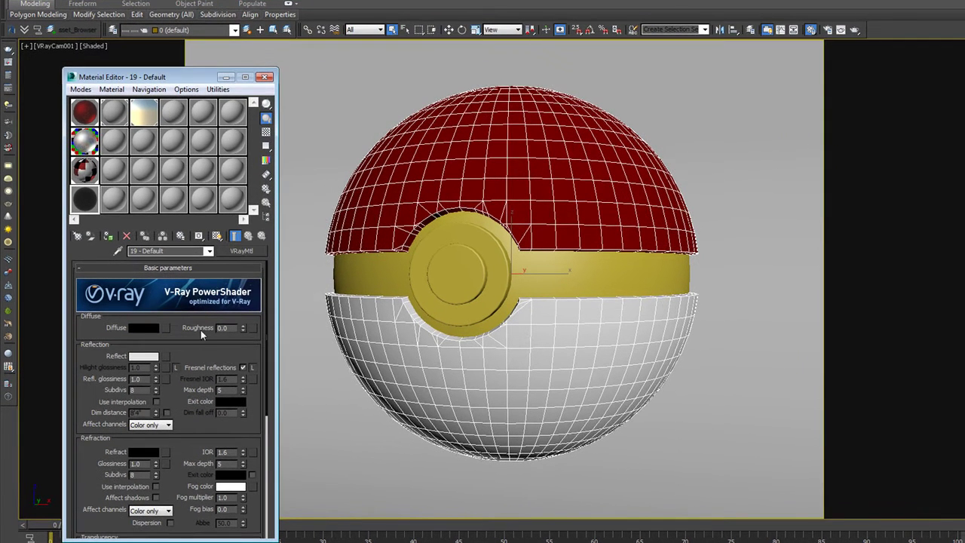
left_click(266, 132)
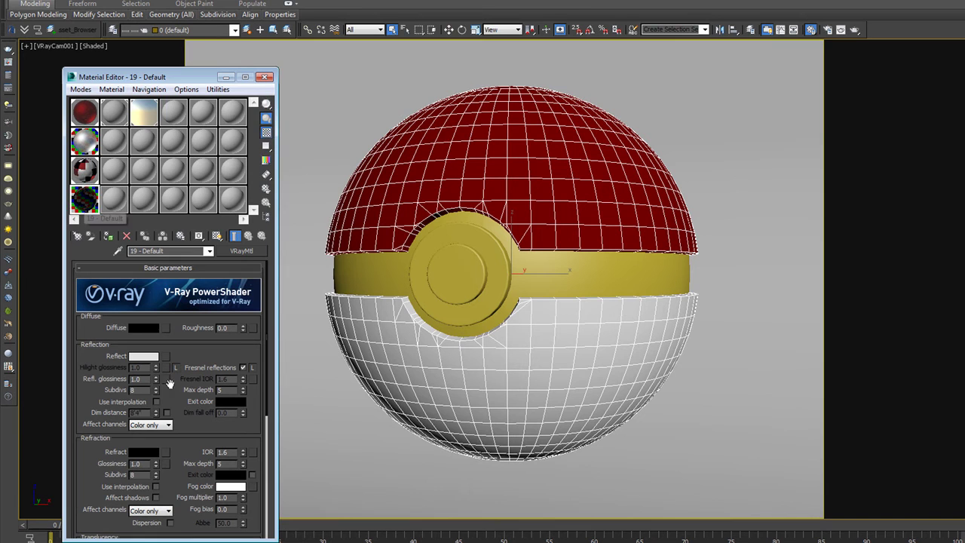
double_click(85, 200)
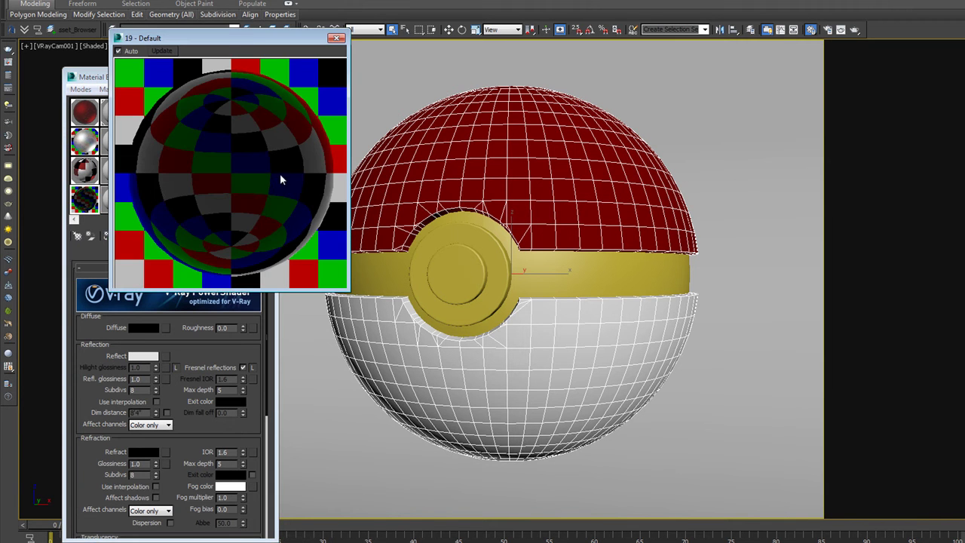
left_click(337, 38)
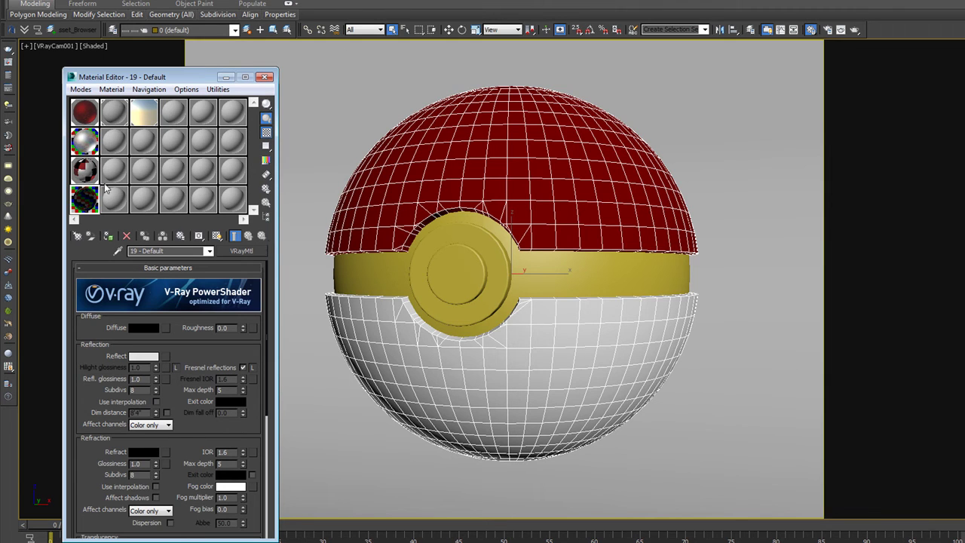
- Make material 08 a VRayMtl with a dark grey diffuse of value 34
left_click(115, 145)
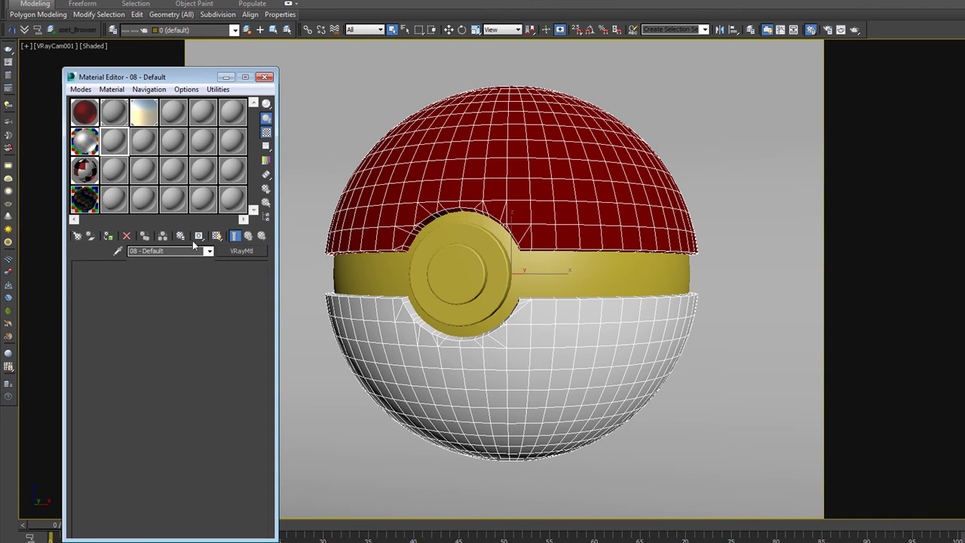
left_click(241, 251)
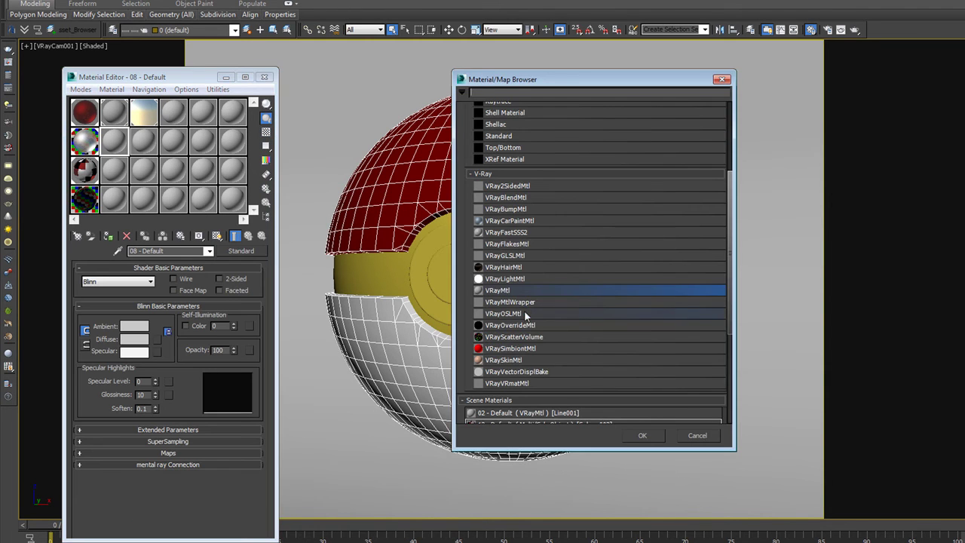
double_click(518, 294)
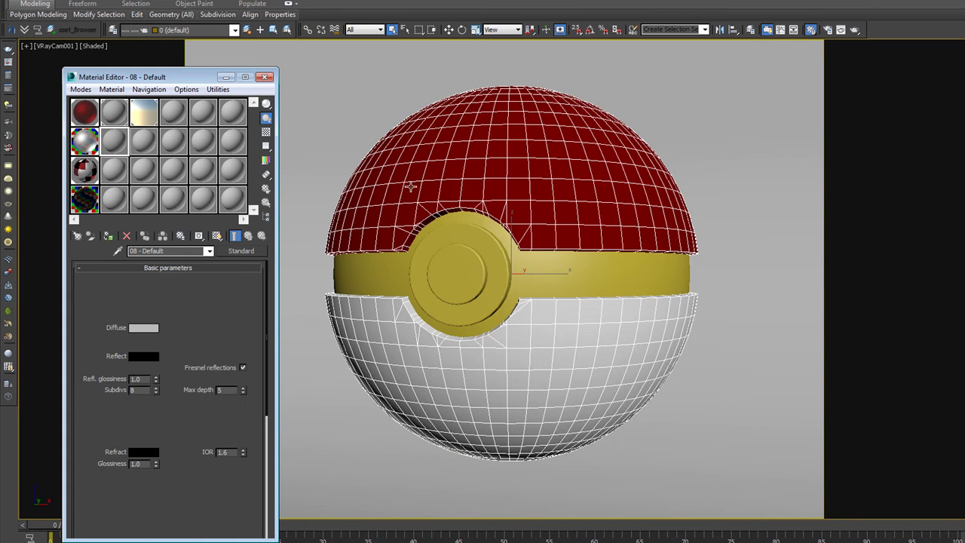
left_click(144, 329)
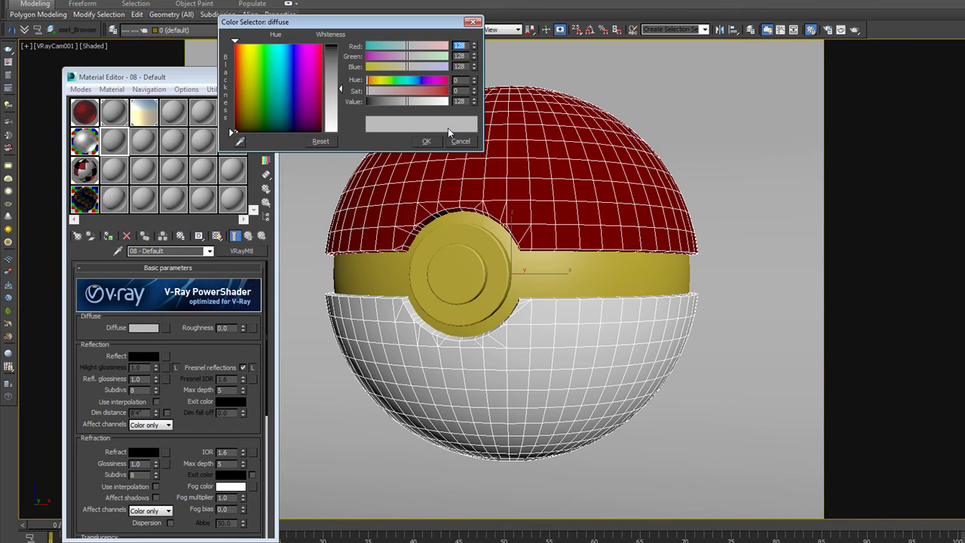
left_click(376, 102)
left_click_drag(376, 103, 378, 102)
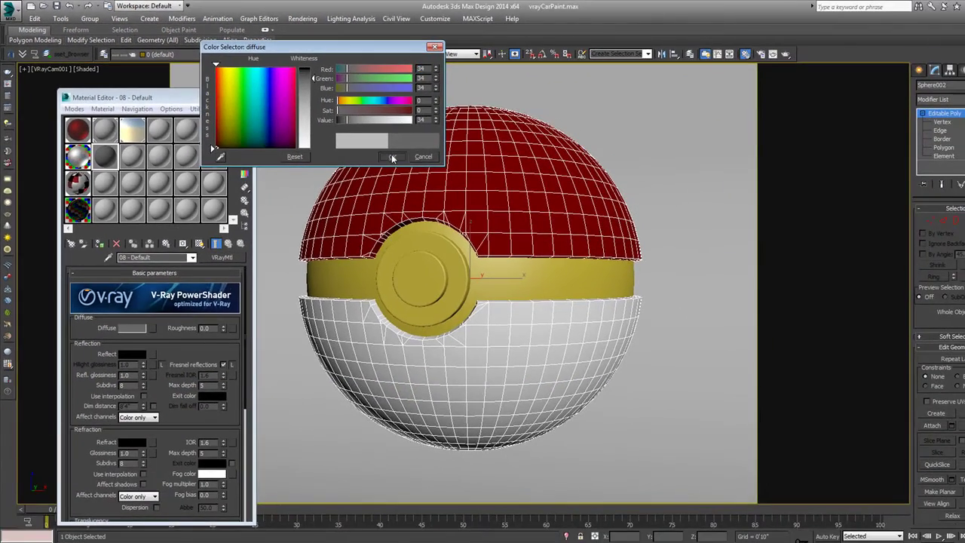
left_click(392, 157)
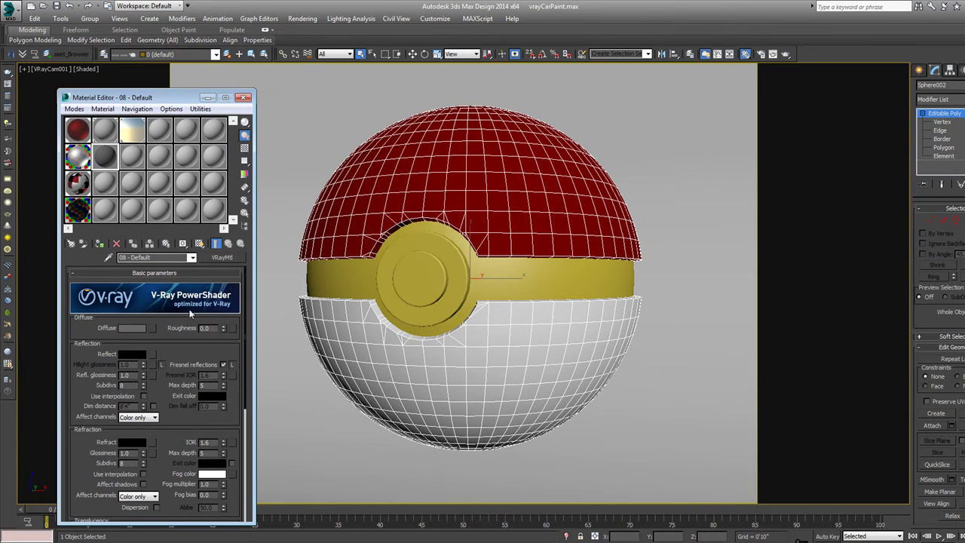
- Copy the diffuse grey into the reflection colour and brighten it to grey 110
left_click(137, 355)
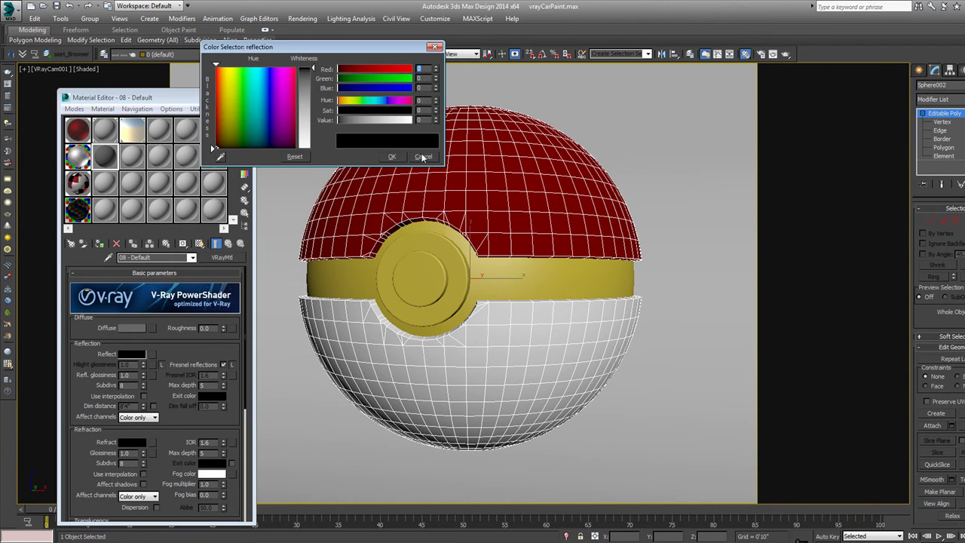
left_click(422, 157)
right_click(131, 328)
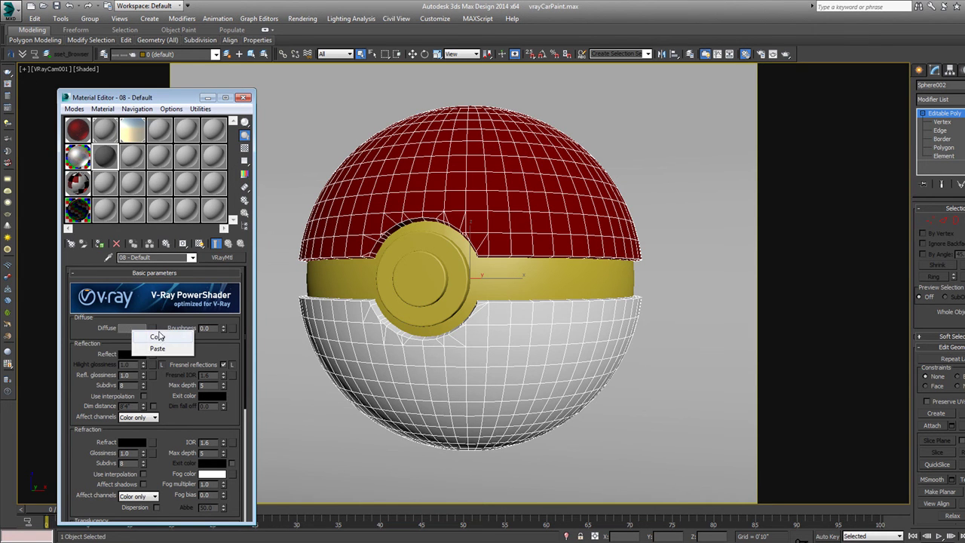
left_click(154, 338)
right_click(134, 356)
left_click(162, 375)
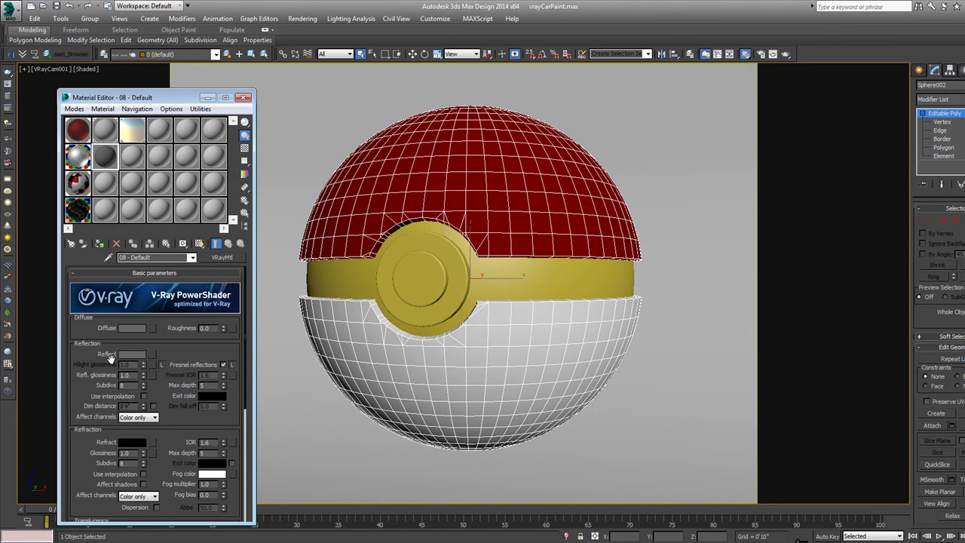
left_click(120, 355)
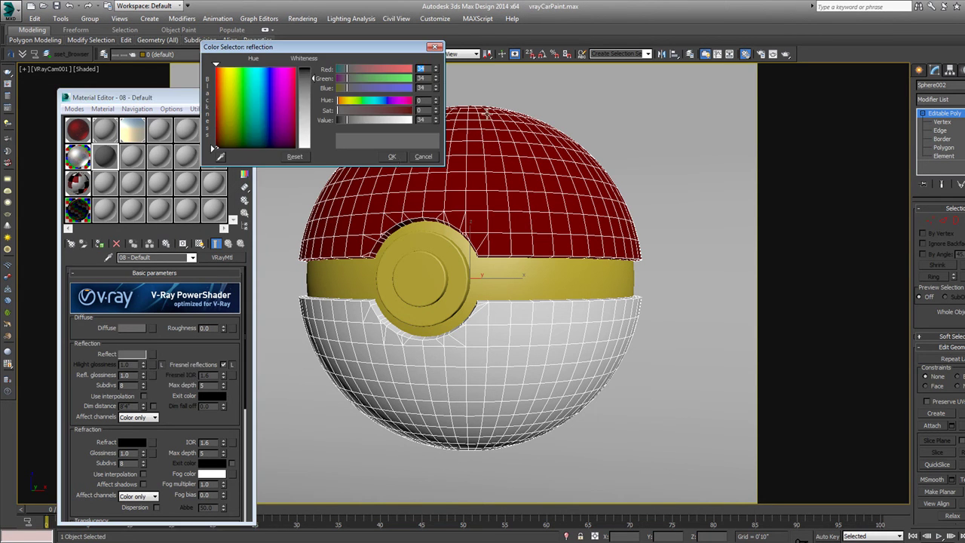
left_click(361, 119)
left_click_drag(359, 121, 368, 119)
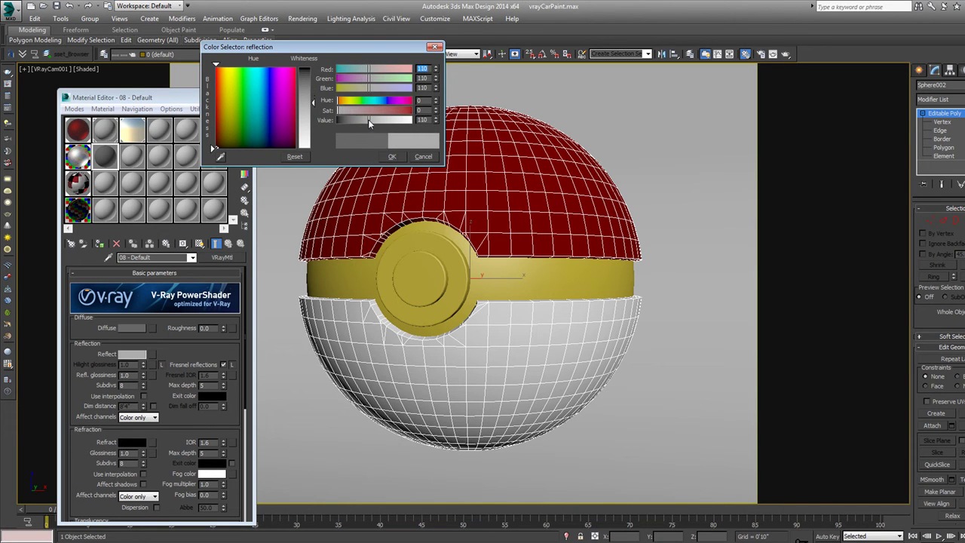
left_click(393, 157)
scroll(164, 386, "down", 3)
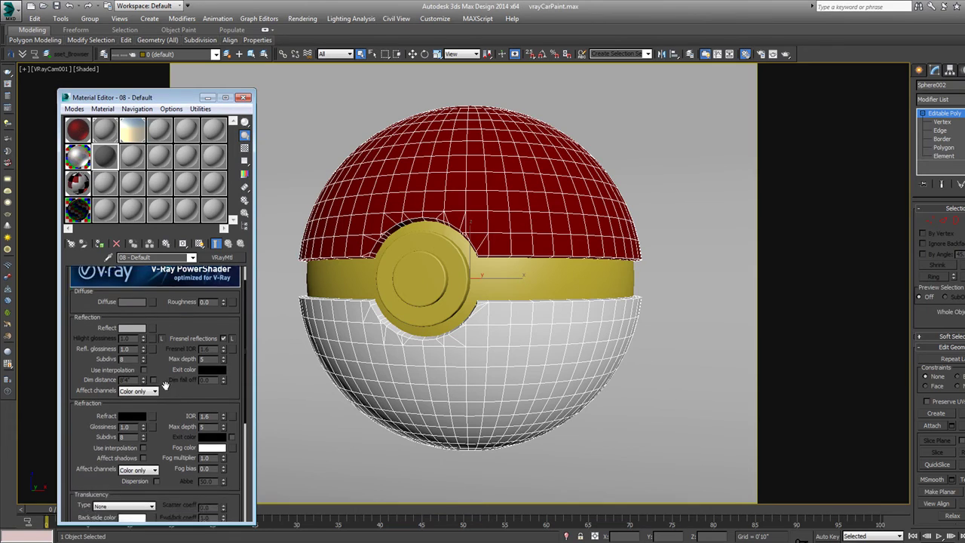
scroll(164, 387, "down", 1)
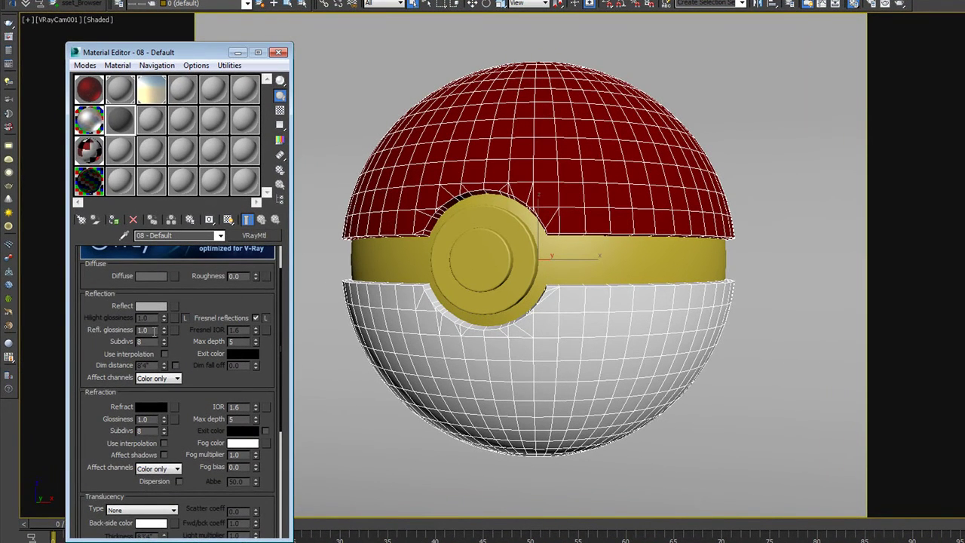
- Set reflection glossiness to 0.5 and turn Fresnel reflections off for material 08
left_click_drag(154, 330, 80, 334)
key("Return")
left_click(256, 319)
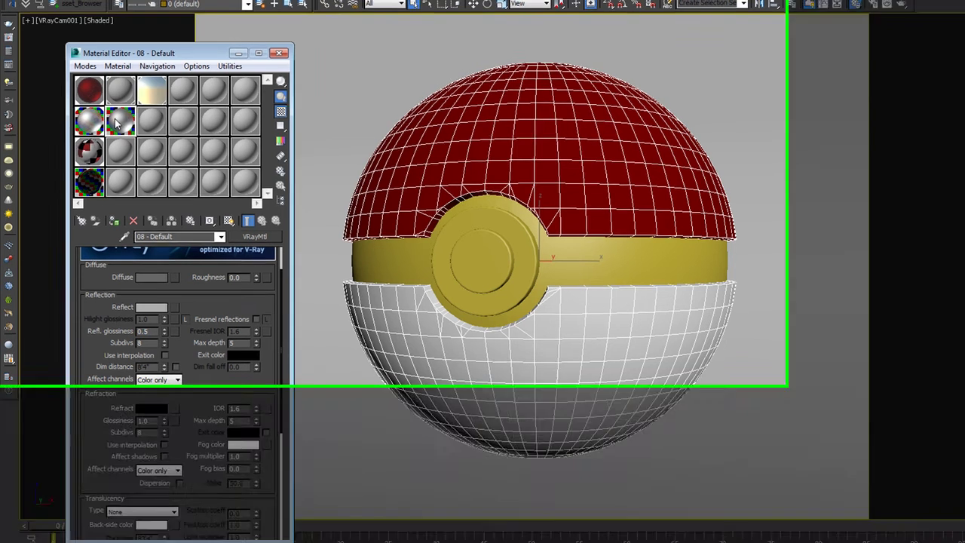
double_click(119, 121)
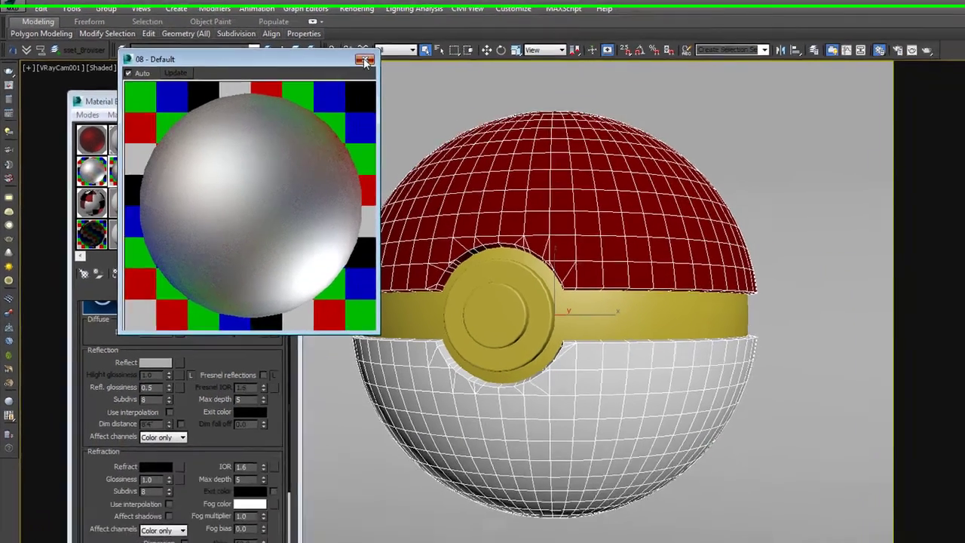
left_click(436, 86)
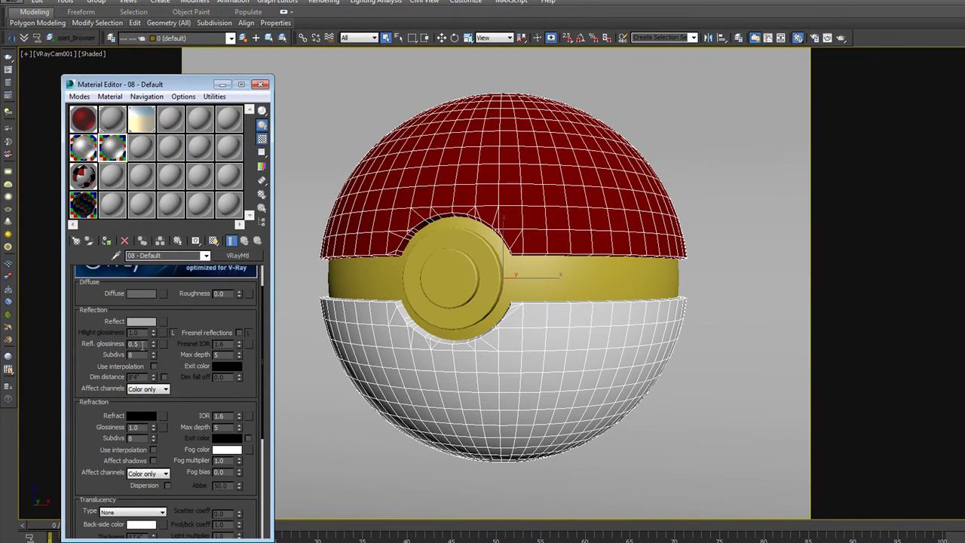
- Set reflection subdivisions to 20 and BRDF anisotropy to 0.5
double_click(136, 355)
type("20")
key("Return")
left_click_drag(220, 393, 209, 308)
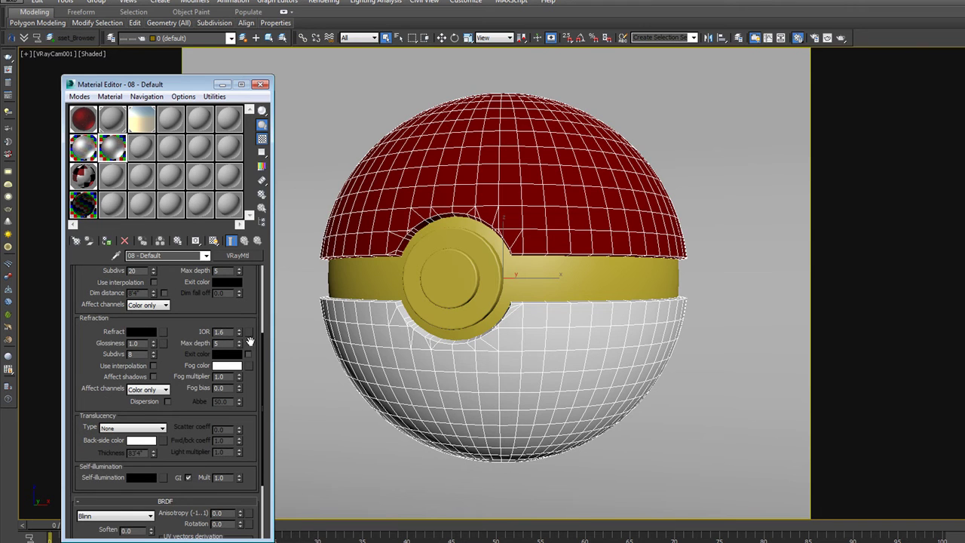
left_click_drag(249, 341, 222, 270)
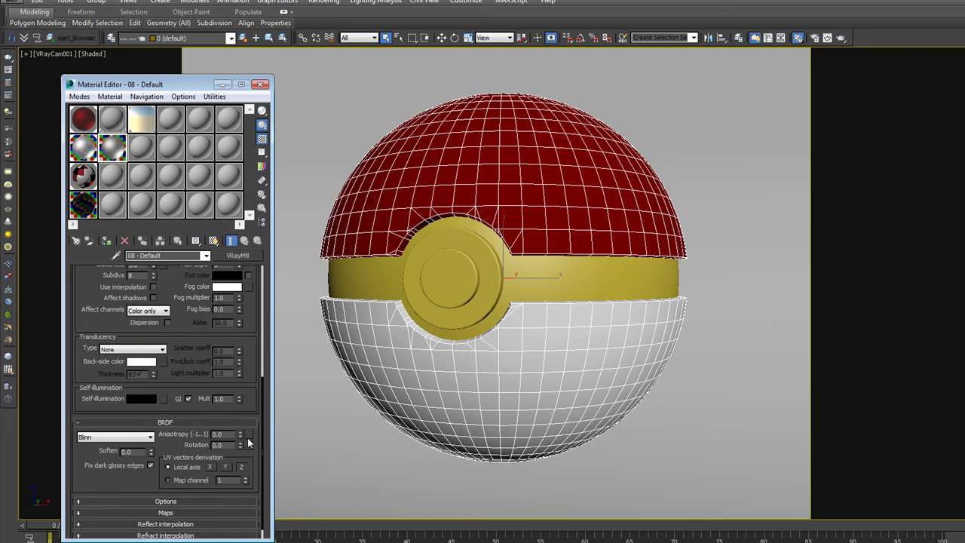
type(".5")
key("Return")
- Preview material 08 on a box-shaped sample
left_click(262, 111)
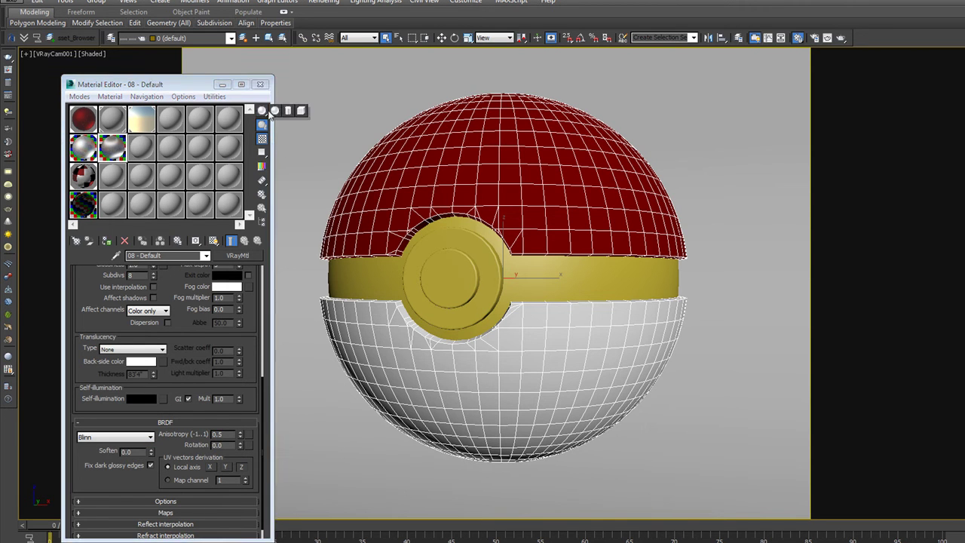
left_click(300, 112)
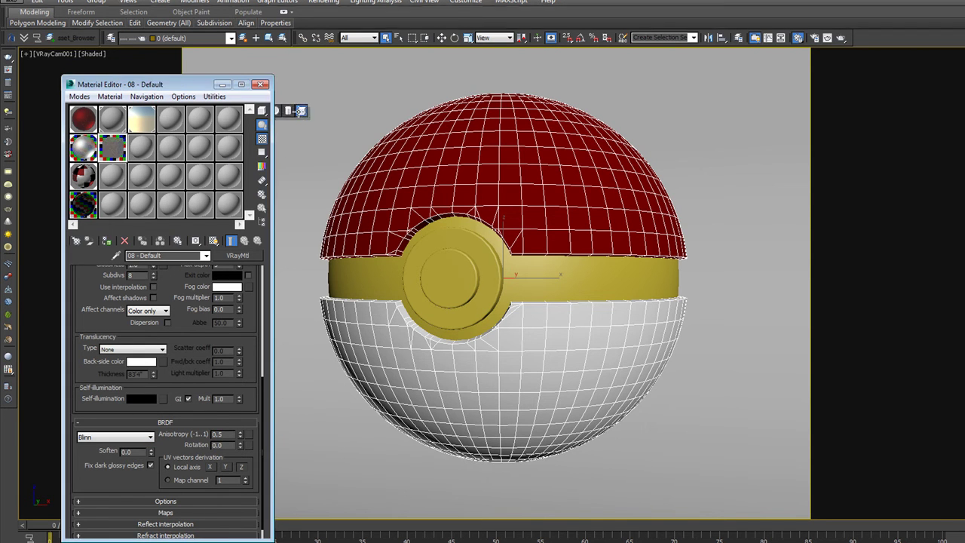
double_click(113, 149)
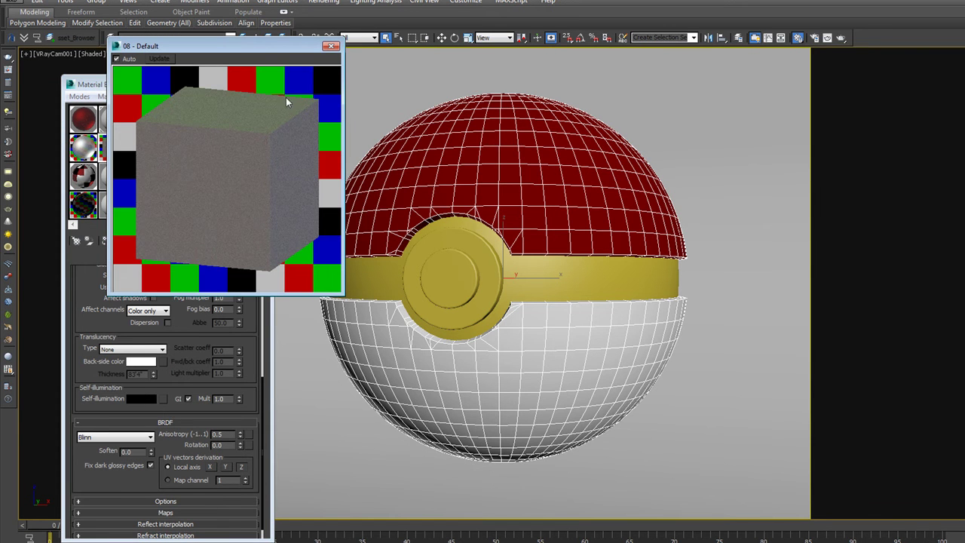
left_click(330, 46)
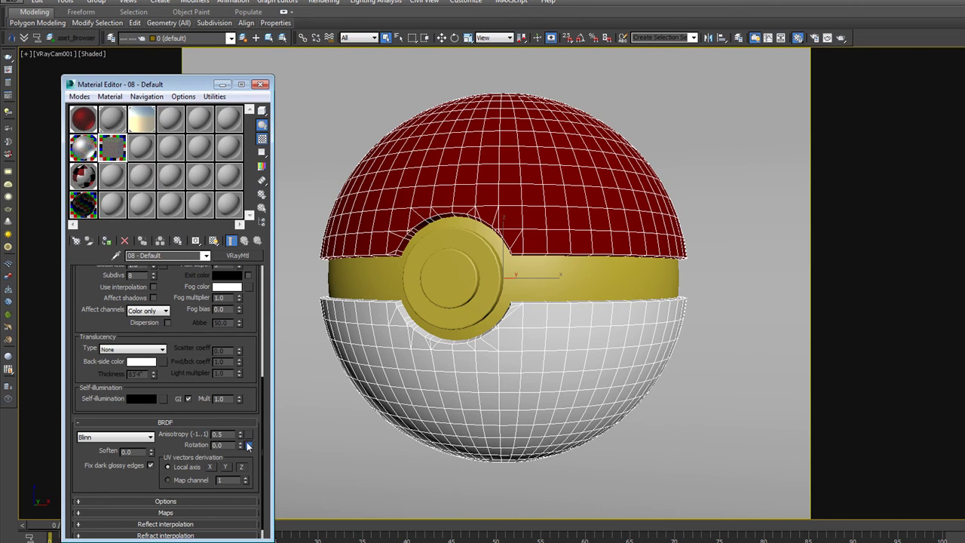
- Load a Gradient Ramp map into material 08's anisotropy rotation slot
left_click(249, 446)
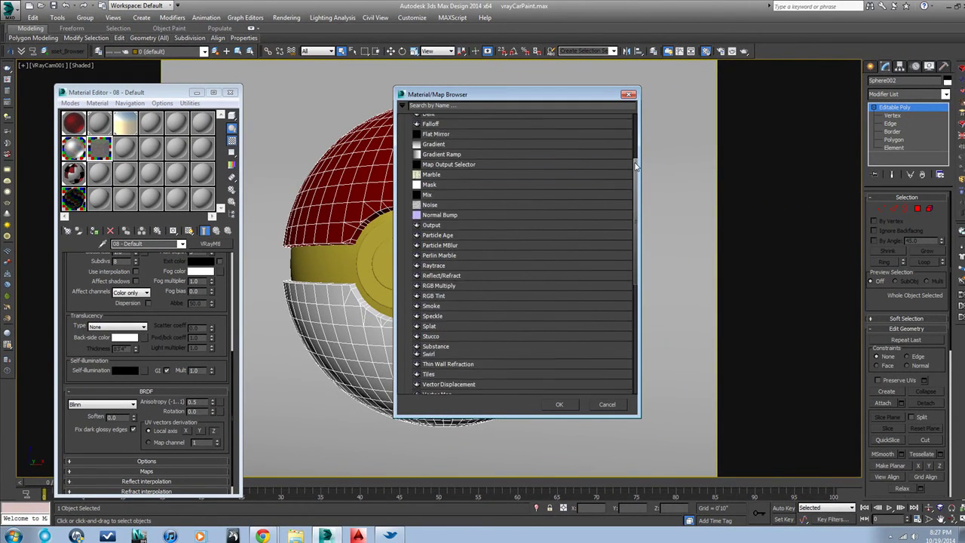
mouse_move(635, 166)
left_mouse_down()
mouse_move(635, 147)
mouse_move(635, 218)
mouse_move(622, 162)
left_mouse_up()
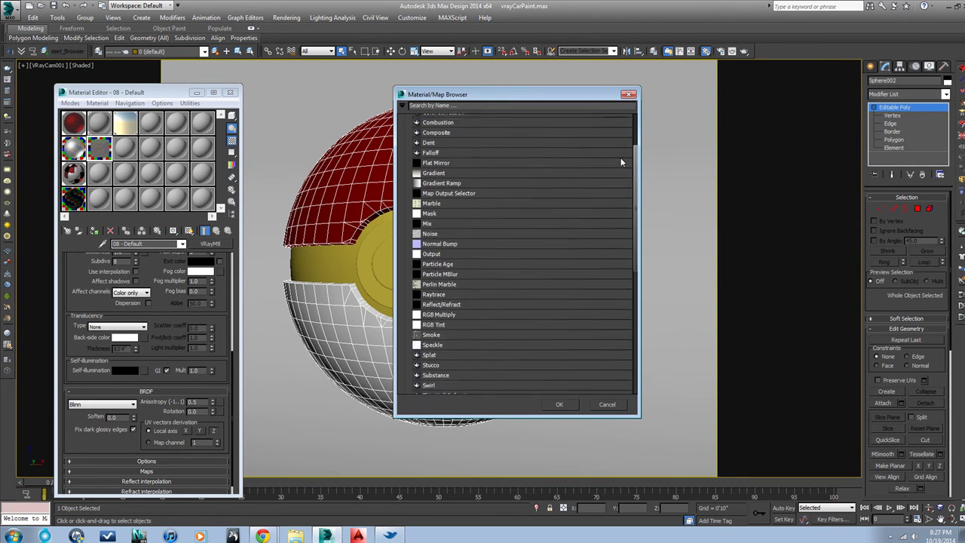
scroll(610, 137, "up", 5)
double_click(470, 240)
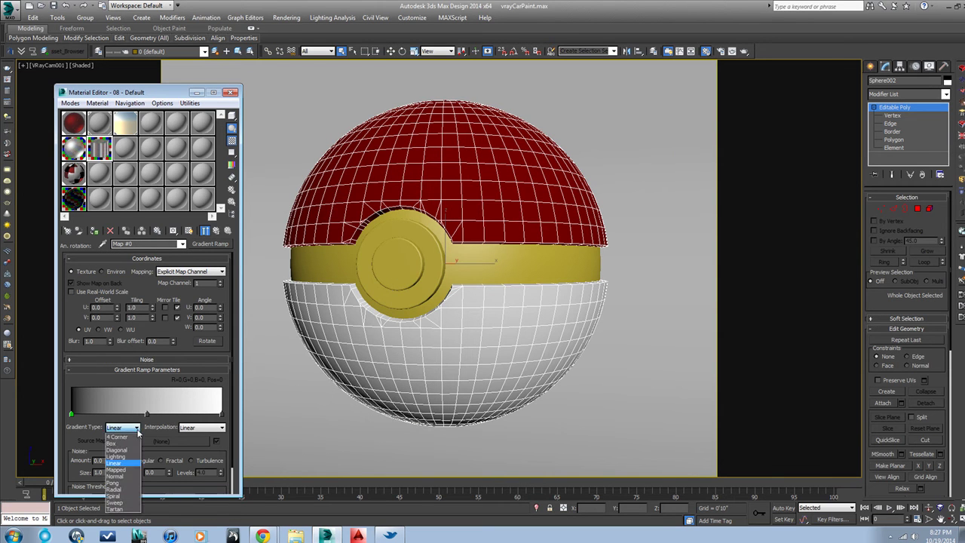
left_click(148, 427)
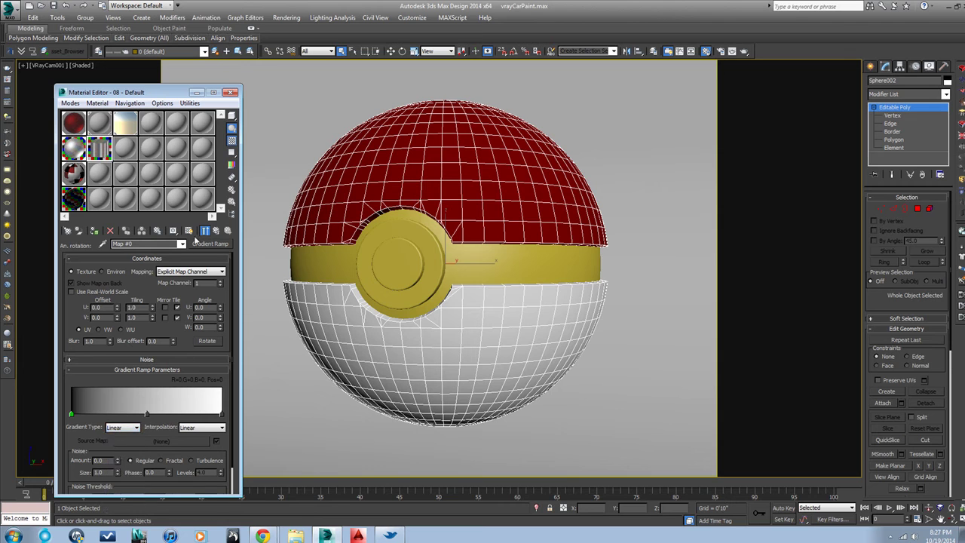
double_click(98, 149)
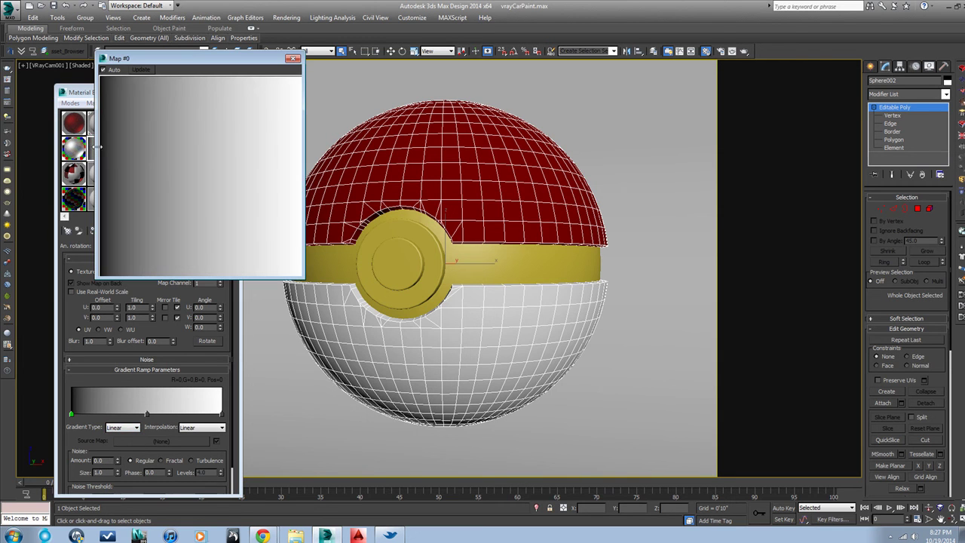
- Set the gradient type to Spiral and return to the enlarged 08 - Default material
left_click(133, 429)
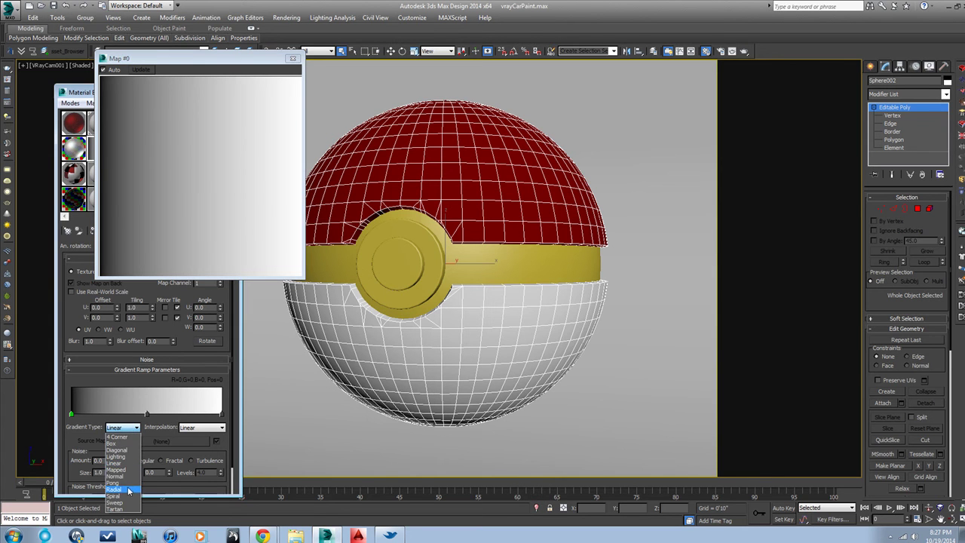
left_click(128, 490)
left_click(132, 429)
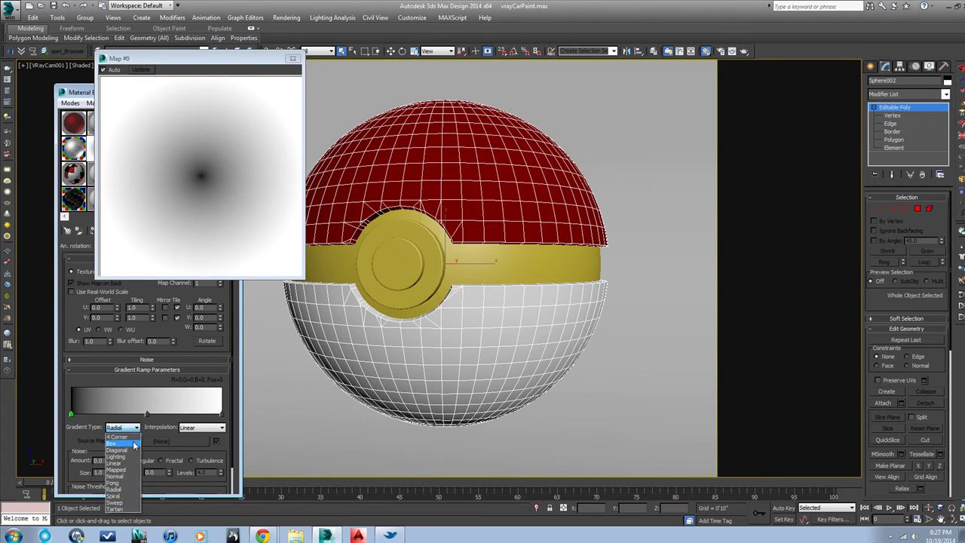
left_click(125, 494)
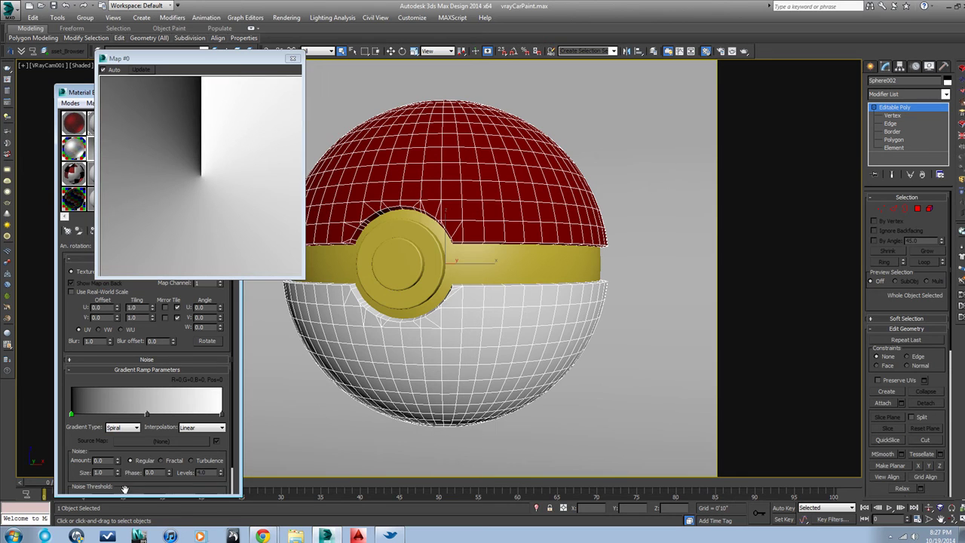
left_click(293, 60)
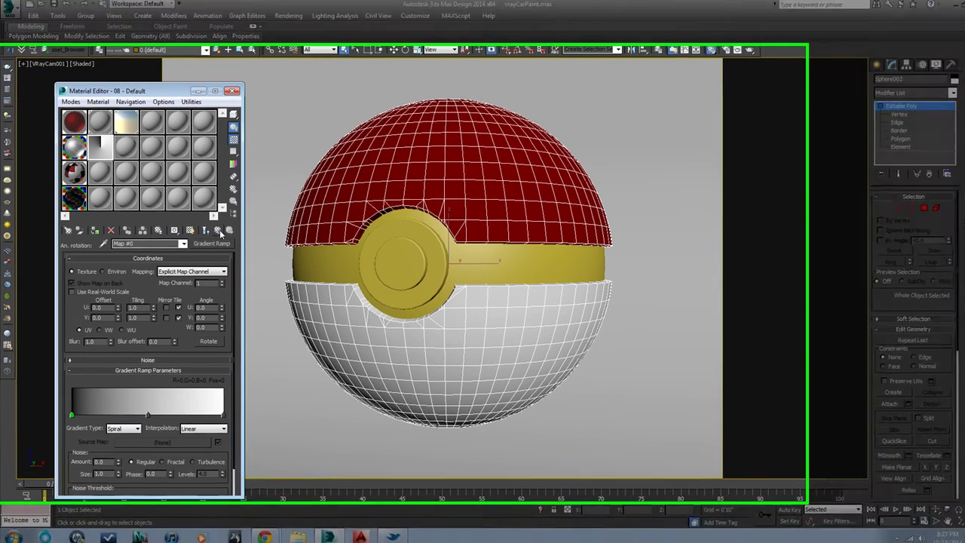
left_click(216, 230)
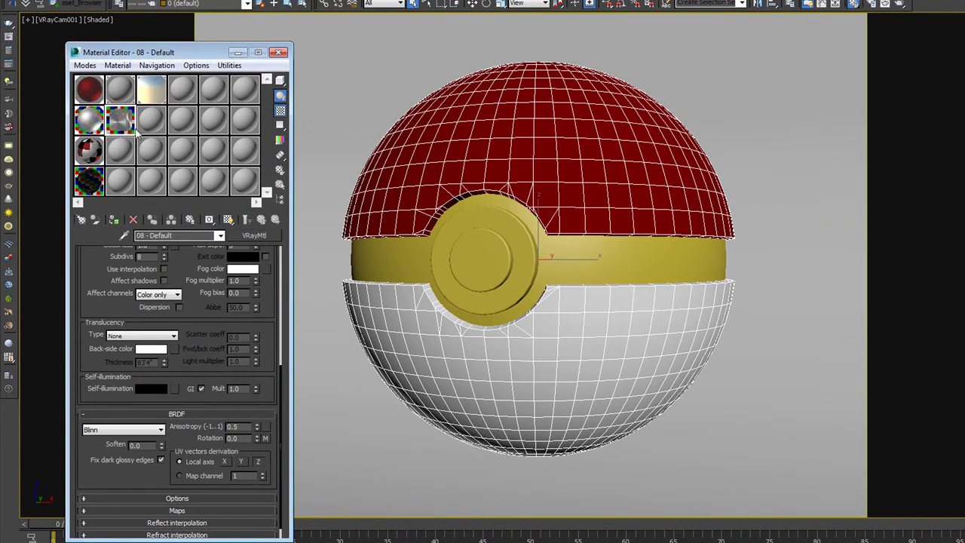
double_click(121, 125)
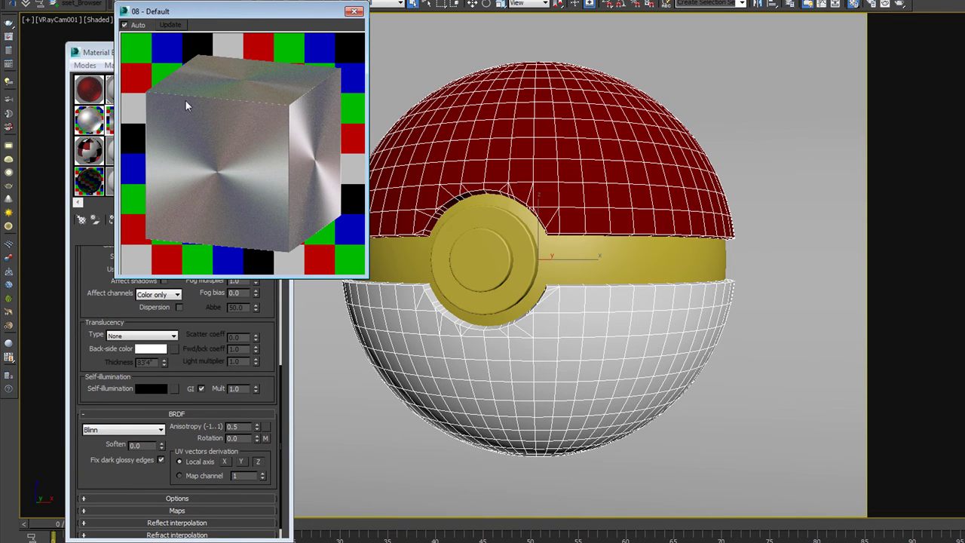
- Grow a polygon selection from the button centre to 364 polygons and assign 08 - Default
left_click(496, 263)
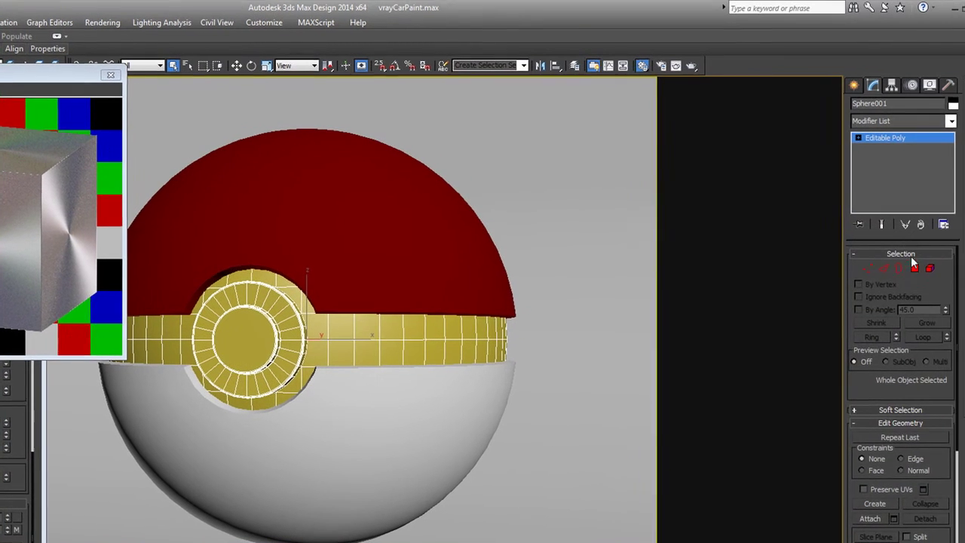
left_click(914, 268)
left_click(395, 295)
left_click(247, 349)
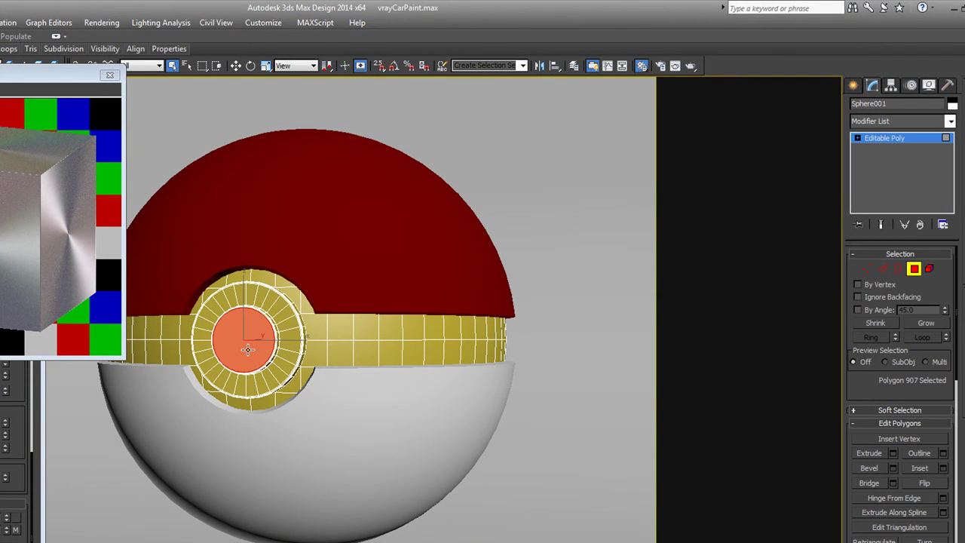
left_click(923, 323)
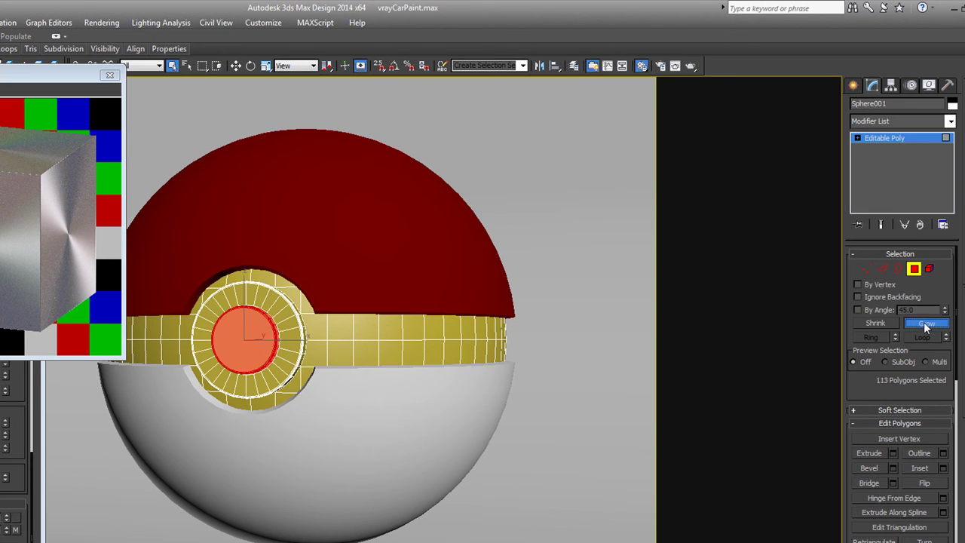
left_click(923, 322)
left_click(924, 322)
left_click(924, 323)
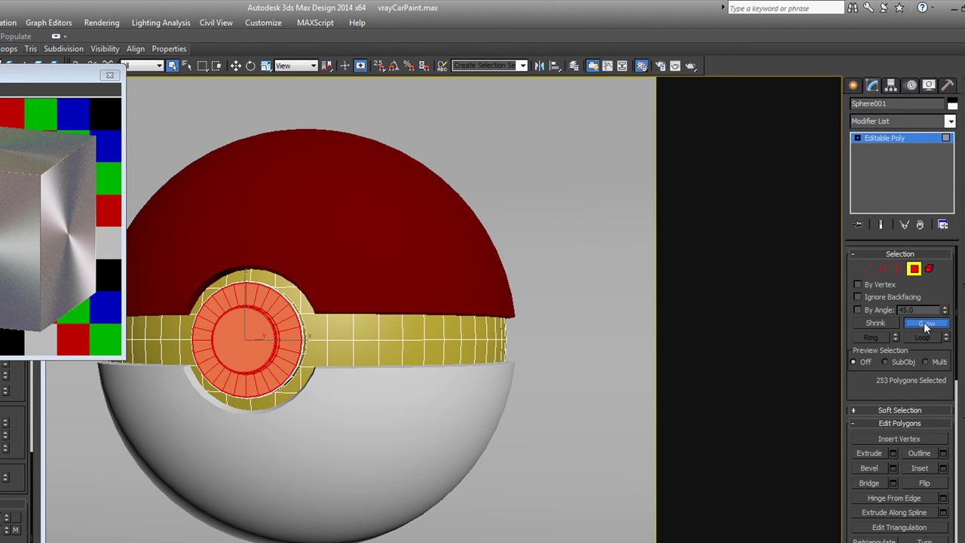
left_click(923, 323)
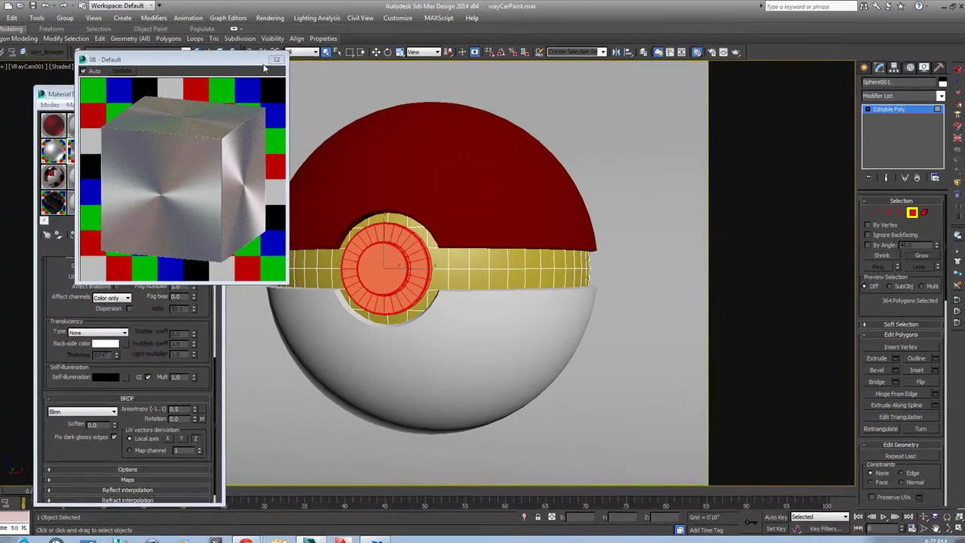
left_click(276, 60)
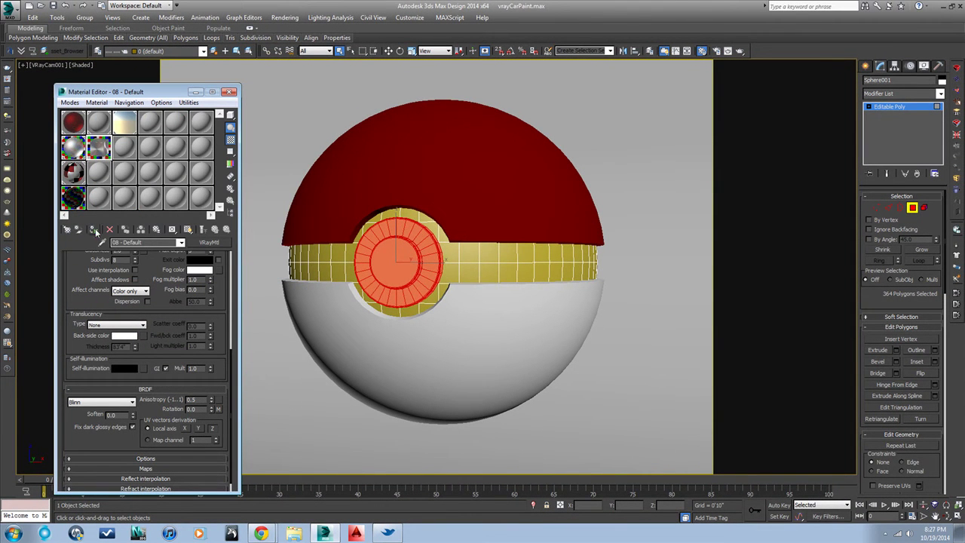
left_click(94, 230)
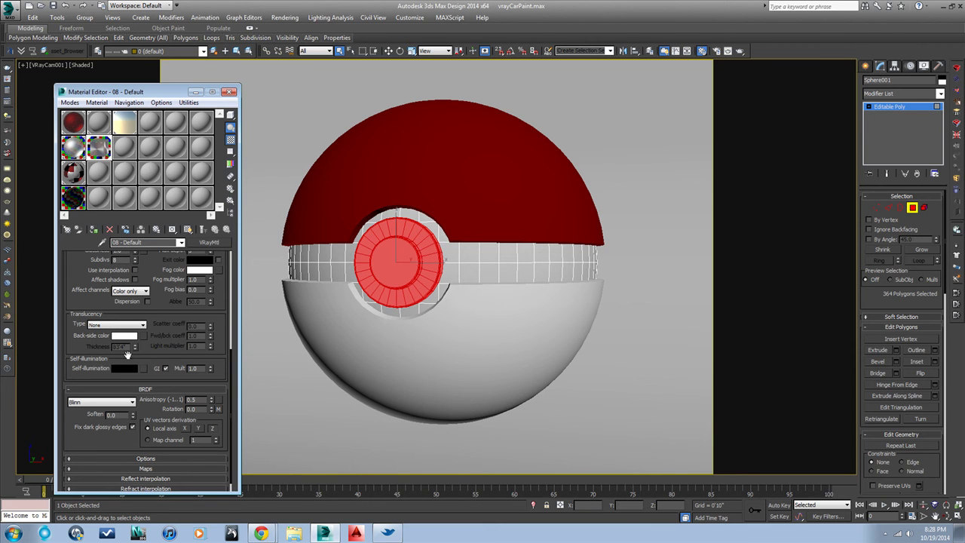
- Show the Gradient Ramp map shaded in the viewport
scroll(144, 351, "up", 10)
scroll(145, 351, "down", 10)
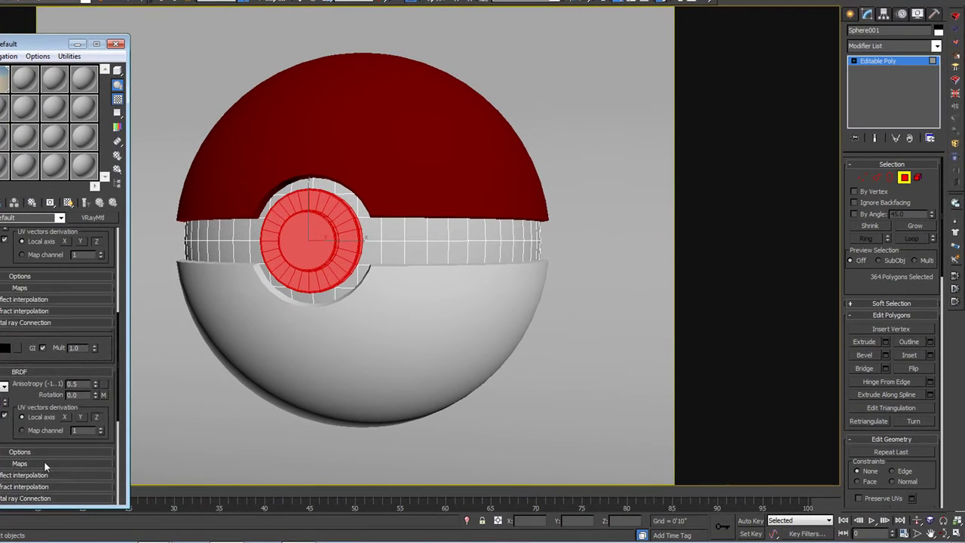
left_click(92, 457)
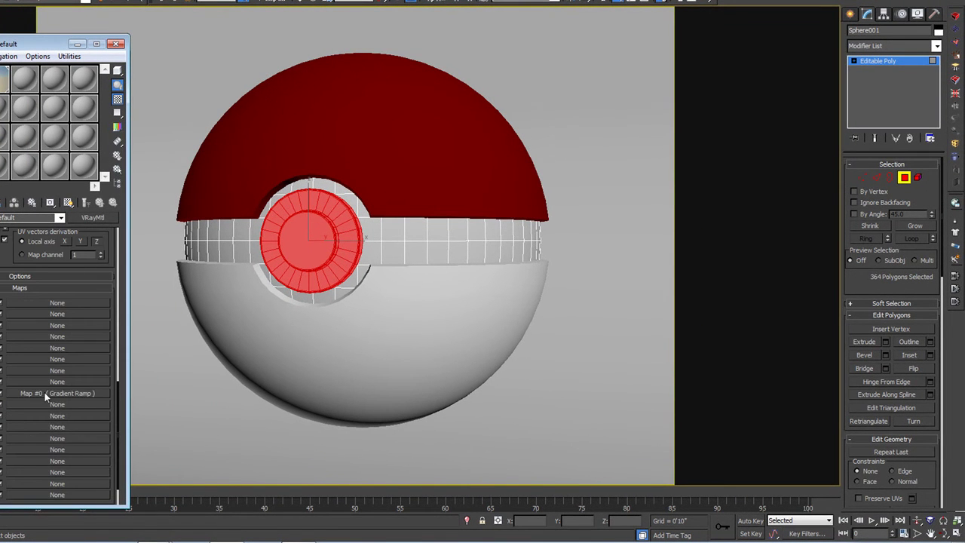
left_click(90, 391)
left_click(67, 202)
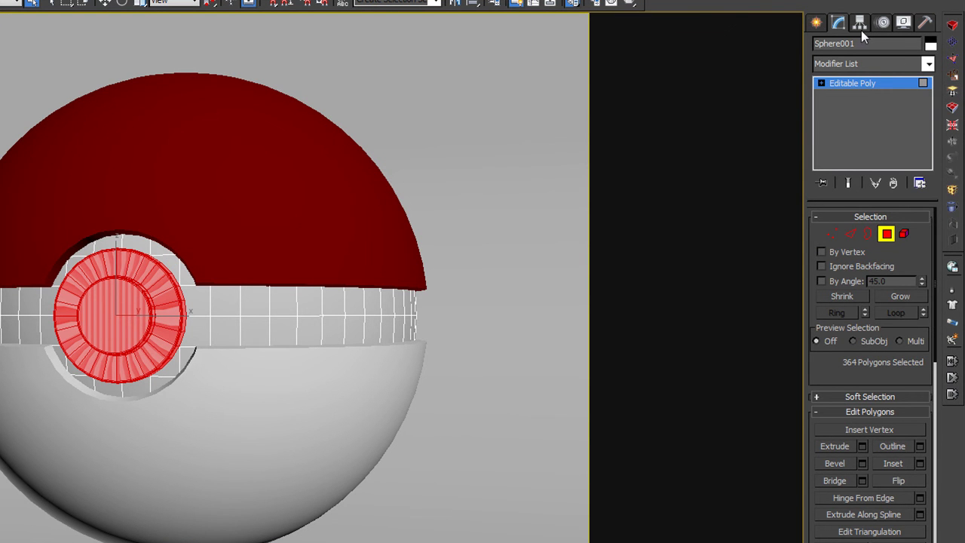
- Add a UVW Map modifier with Box mapping to the button
left_click(928, 64)
scroll(935, 201, "down", 3)
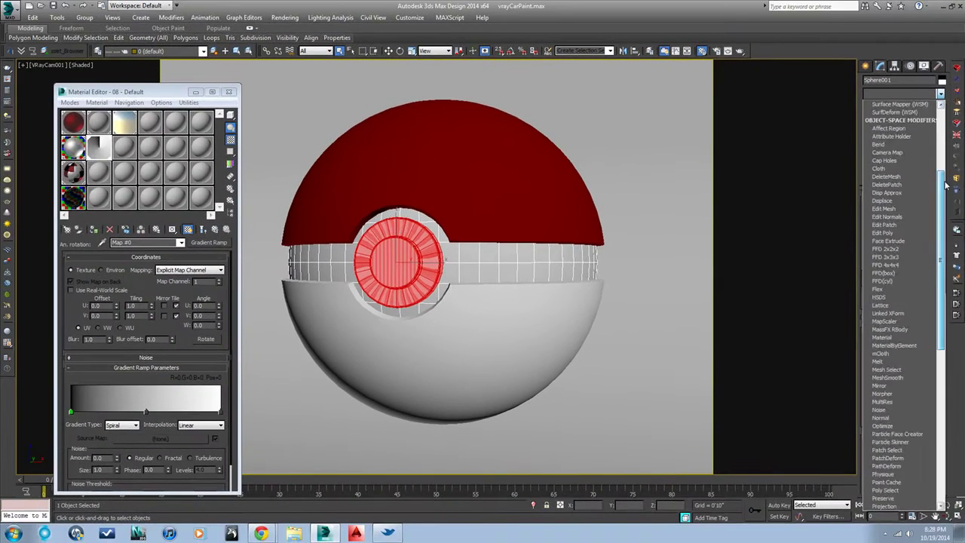
scroll(946, 186, "down", 12)
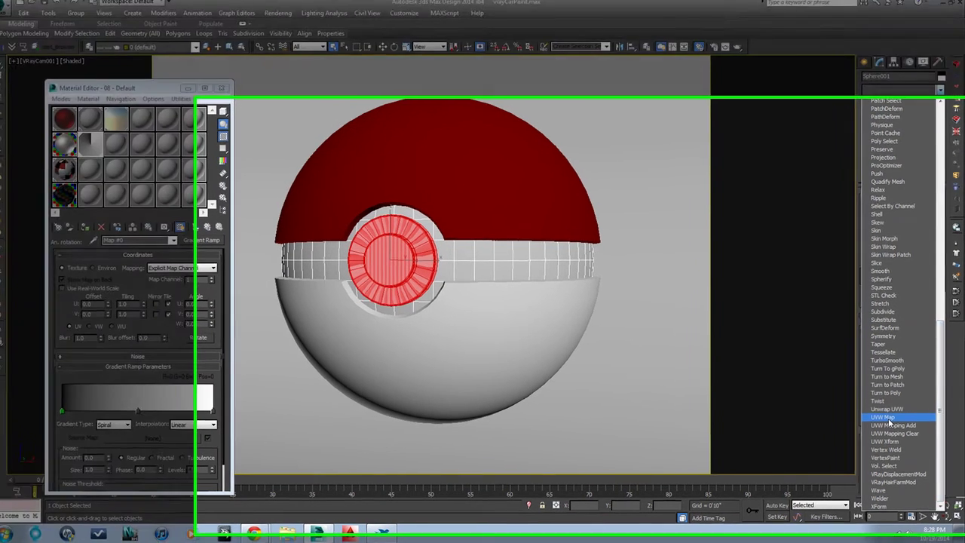
left_click(887, 417)
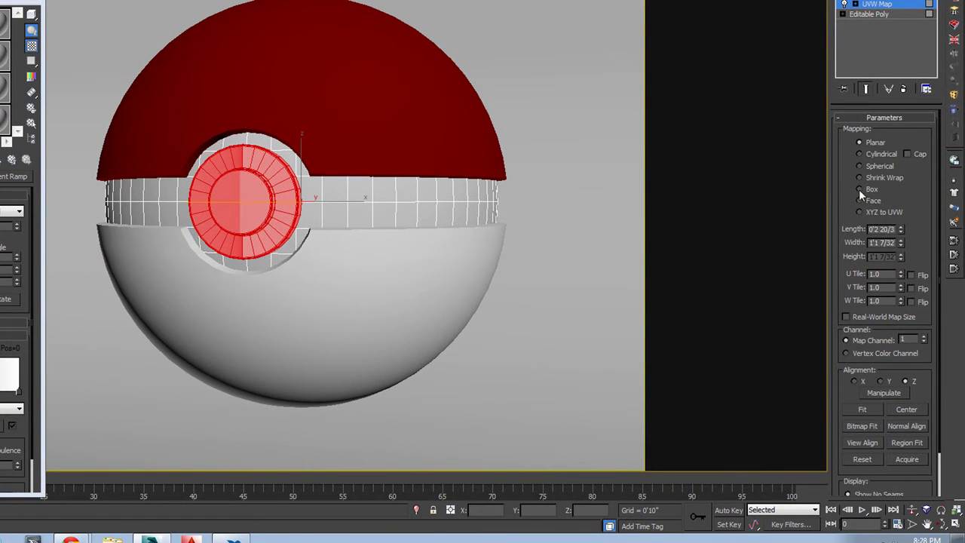
left_click(860, 189)
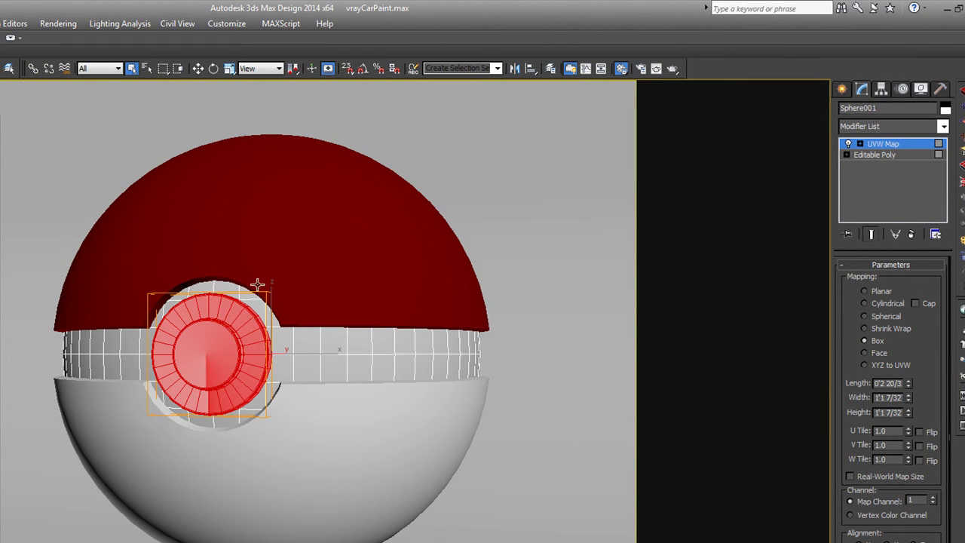
- Collapse the ball back to an editable poly
right_click(204, 351)
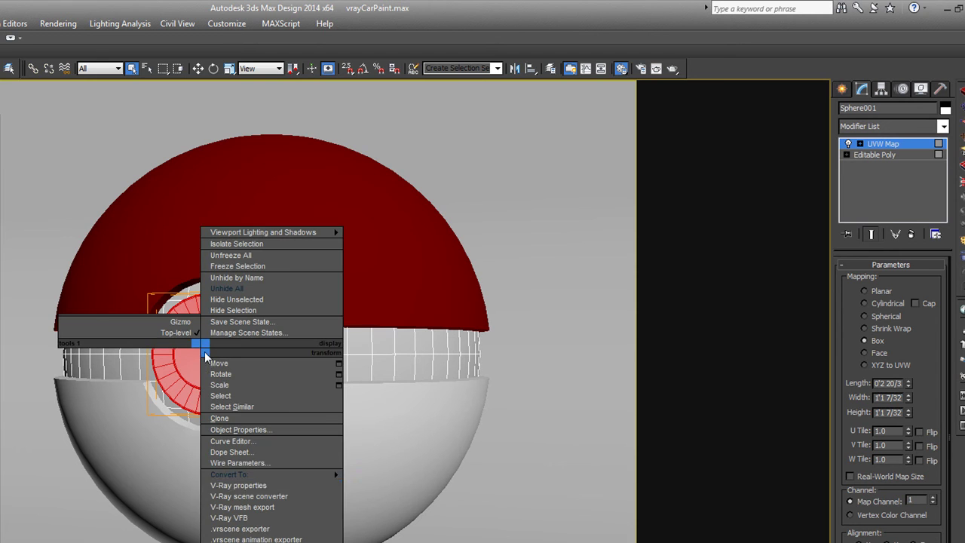
mouse_move(310, 474)
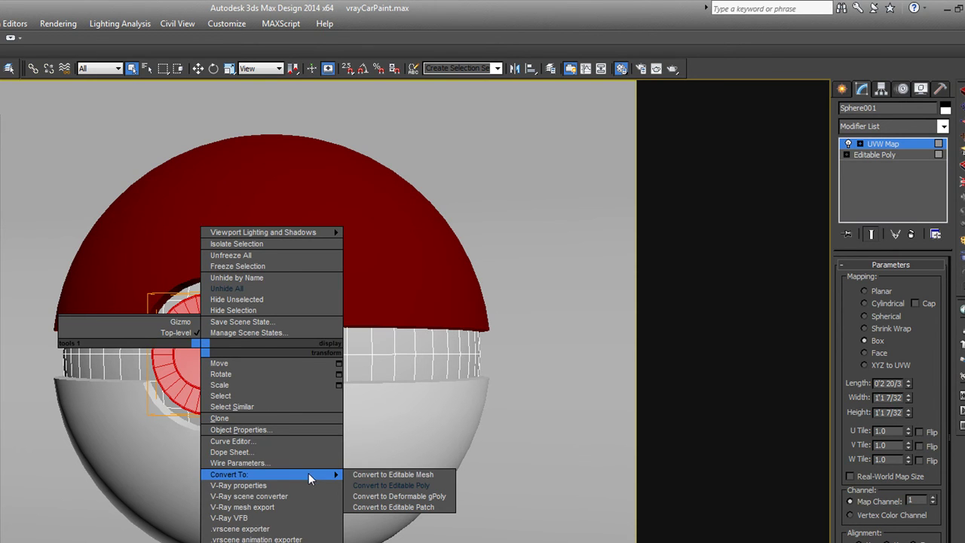
left_click(392, 485)
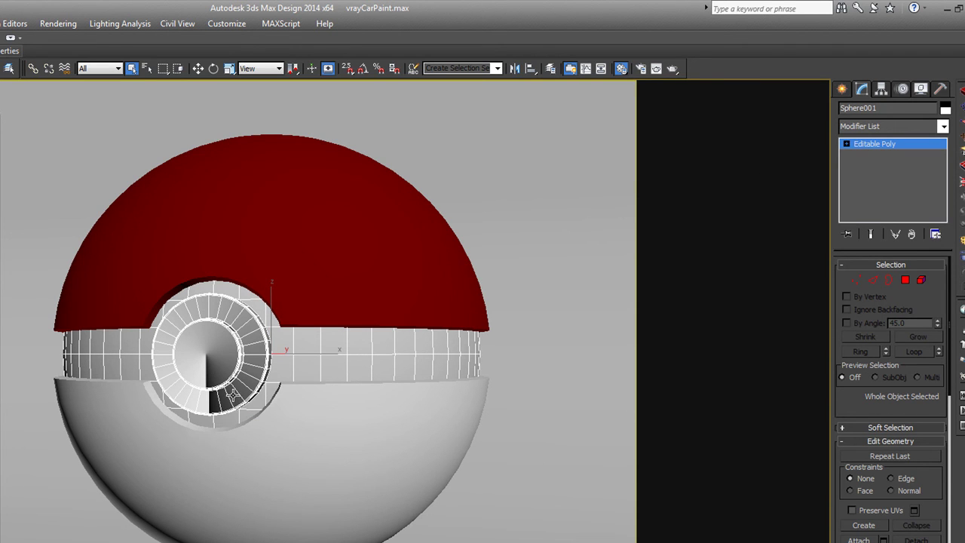
- Invert the selection to the 2148 band polygons, assign material 19, and exit polygon mode
left_click(905, 280)
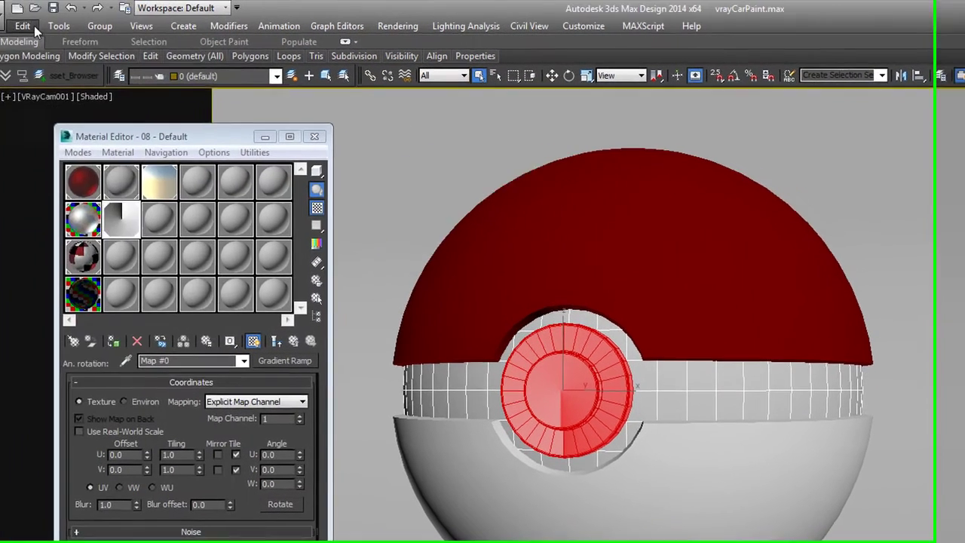
left_click(30, 26)
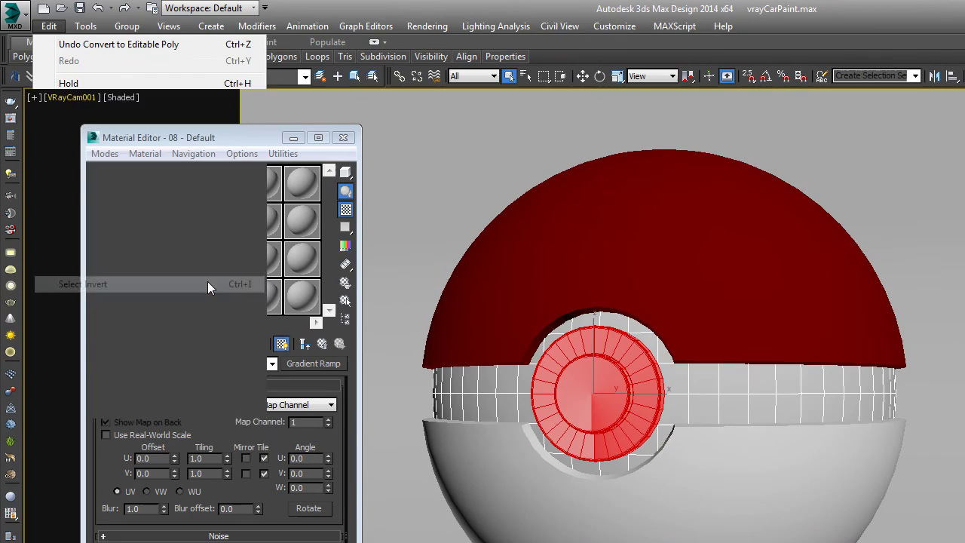
left_click(207, 284)
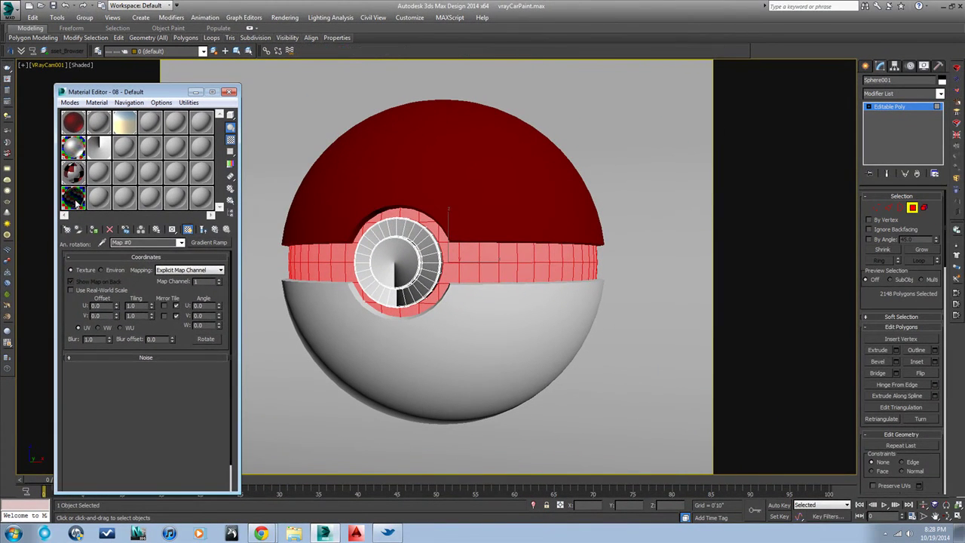
left_click(75, 201)
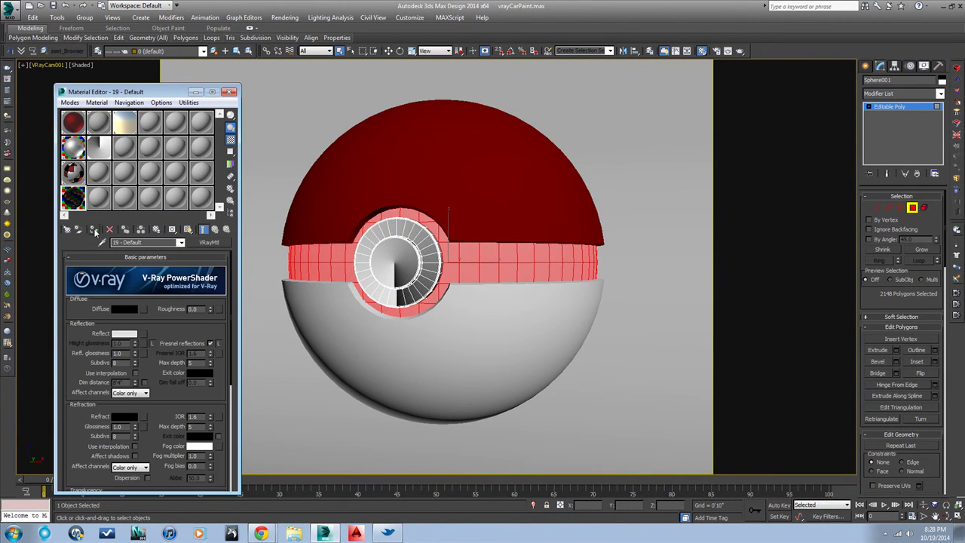
left_click(93, 230)
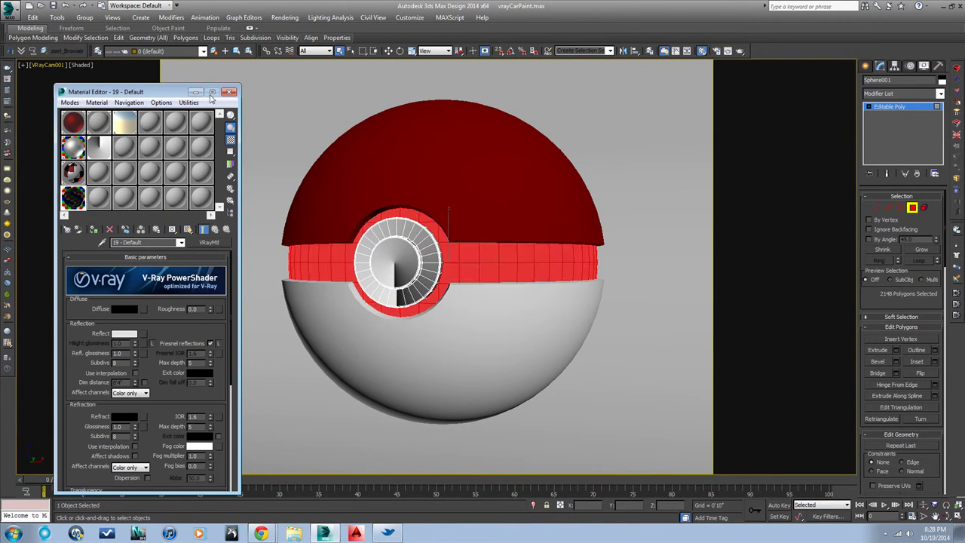
left_click(912, 208)
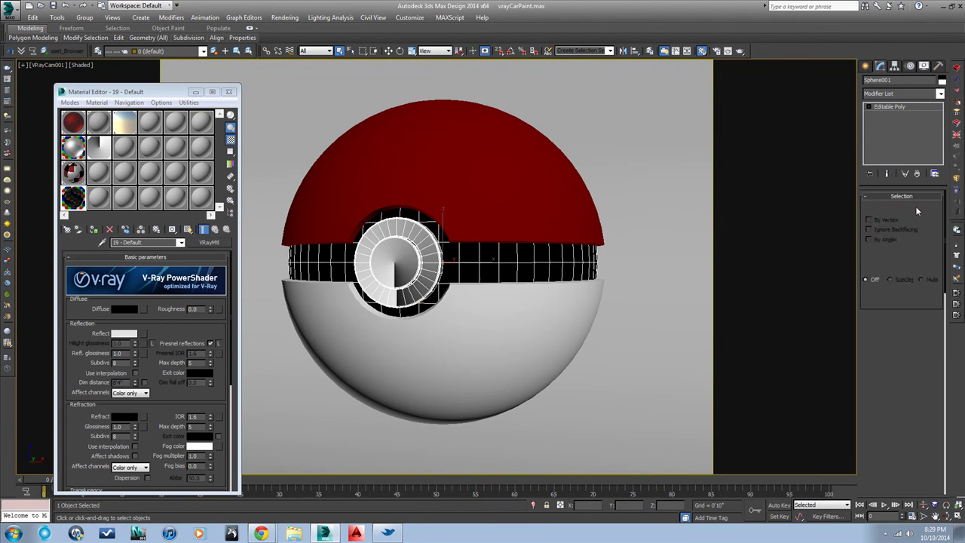
left_click(230, 92)
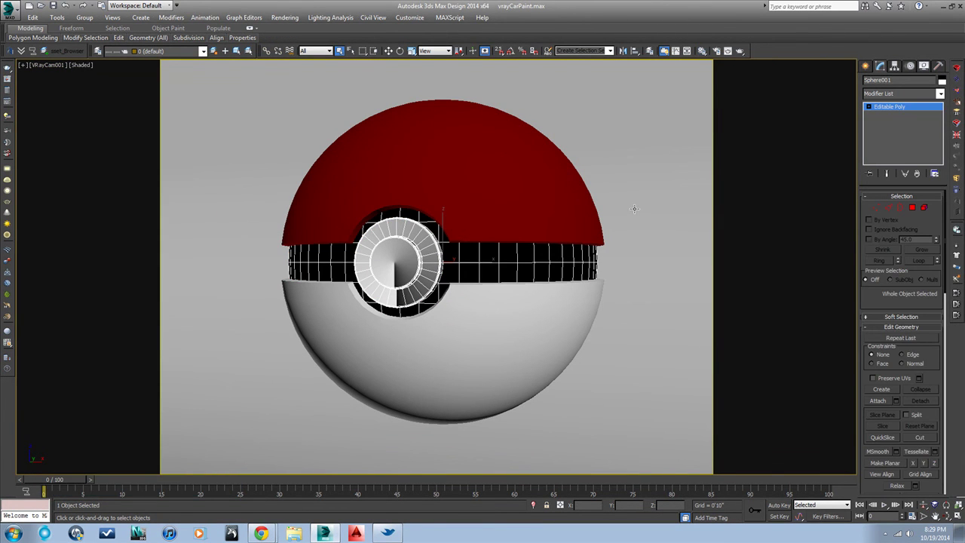
- Toggle edged faces and wireframe, ending on a clean shaded viewport with nothing selected
key("F4")
key("F4")
key("F3")
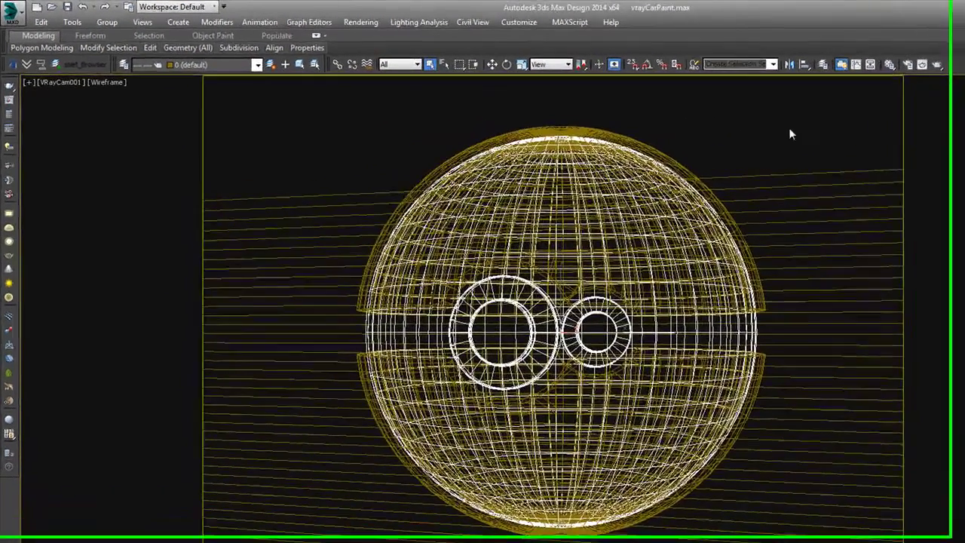
left_click(646, 104)
key("F3")
key("F4")
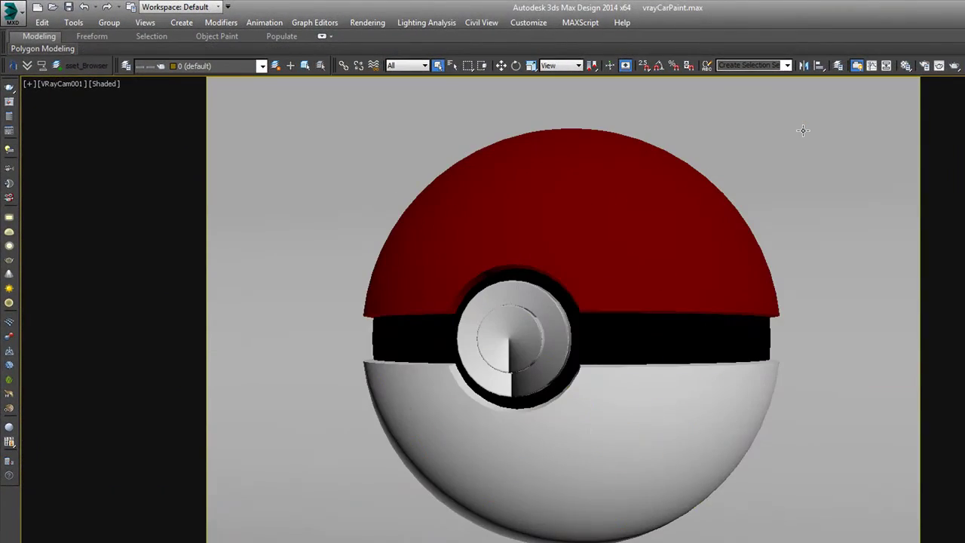
key("F4")
key("F4")
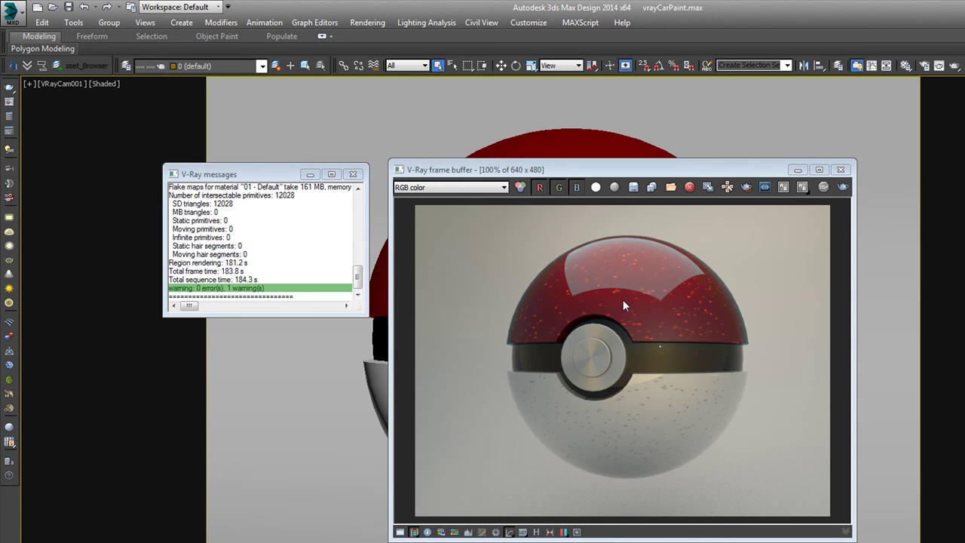
- Zoom around the 640×480 V-Ray render in the frame buffer to inspect it
scroll(607, 359, "up", 2)
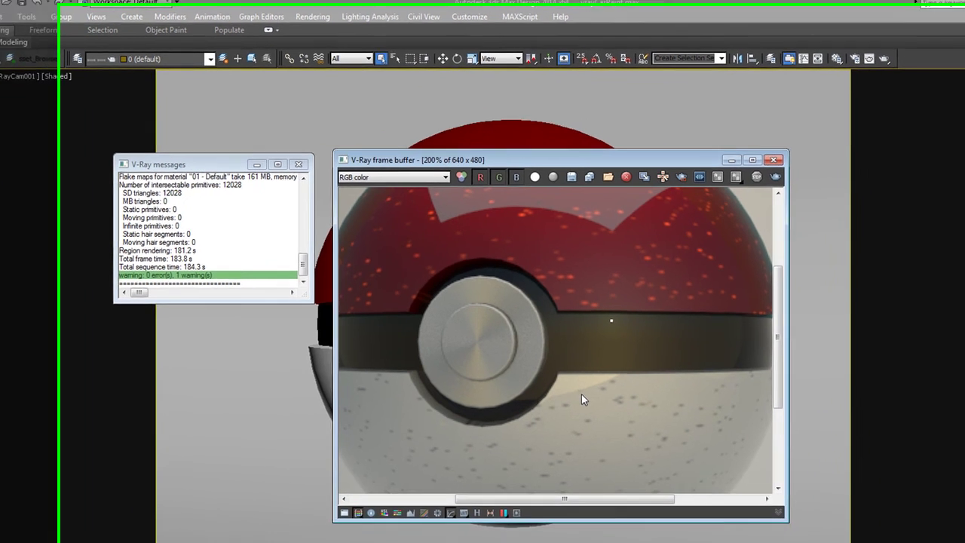
scroll(558, 388, "down", 2)
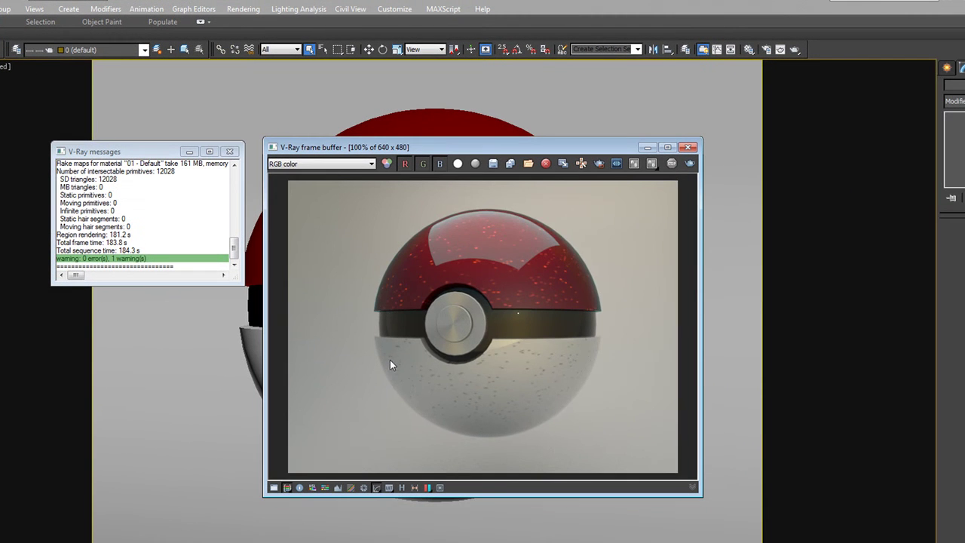
scroll(390, 360, "up", 2)
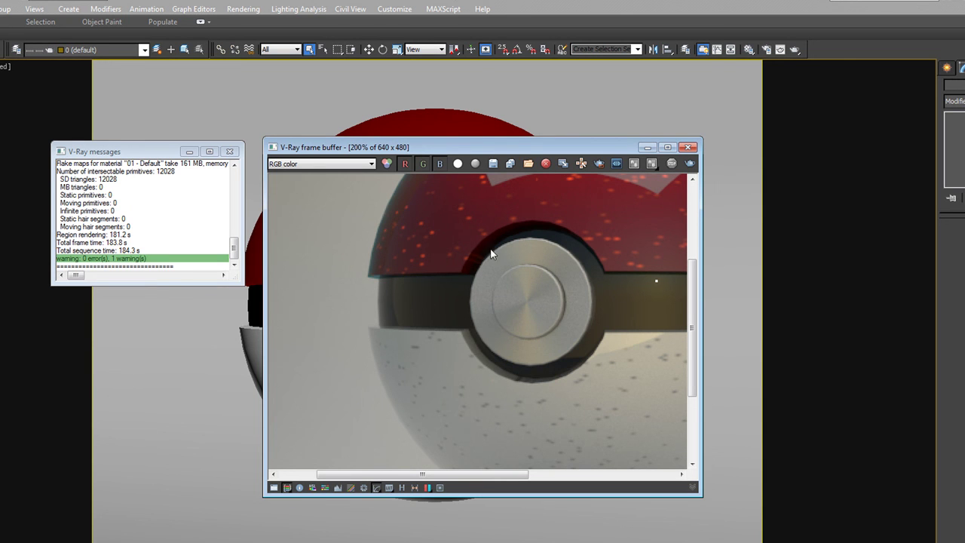
scroll(491, 254, "down", 2)
scroll(533, 265, "down", 1)
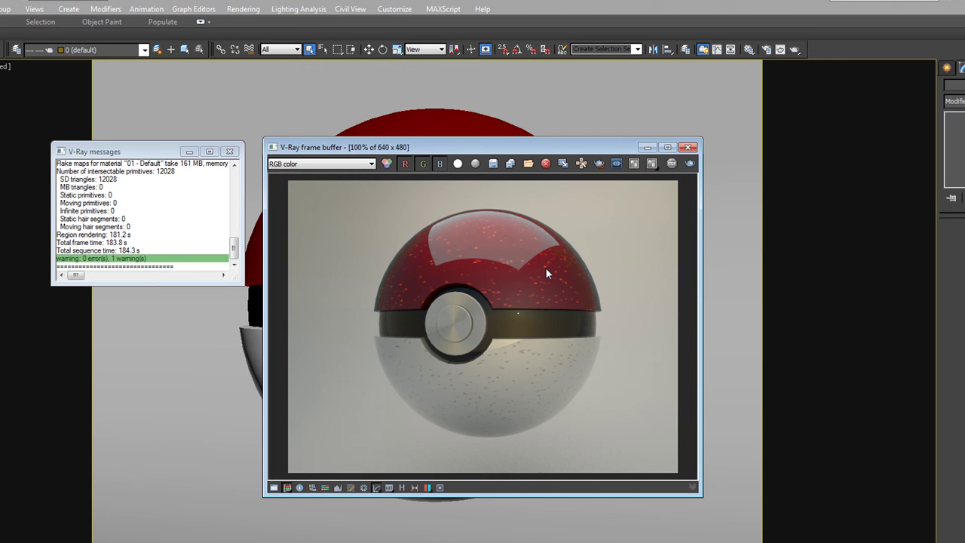
scroll(516, 300, "up", 1)
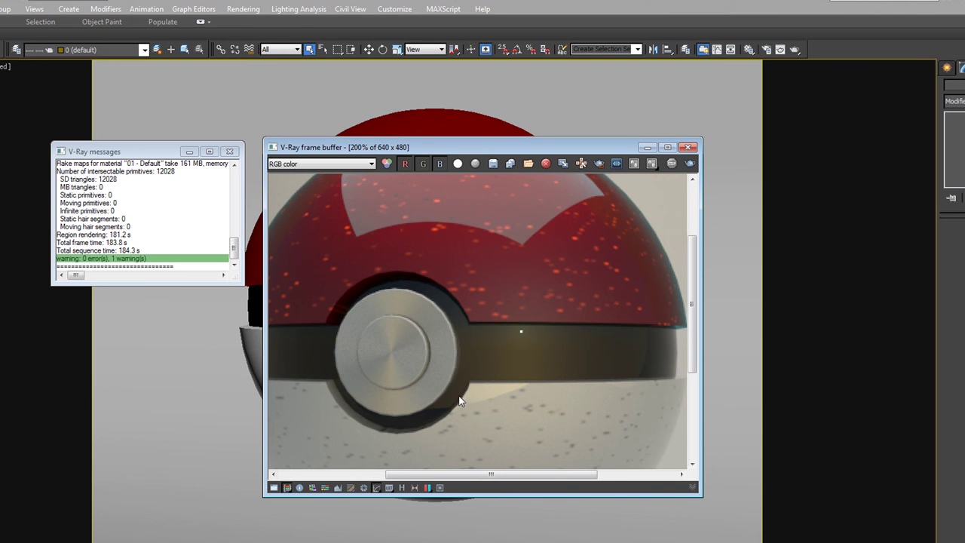
scroll(550, 341, "down", 1)
scroll(486, 297, "up", 2)
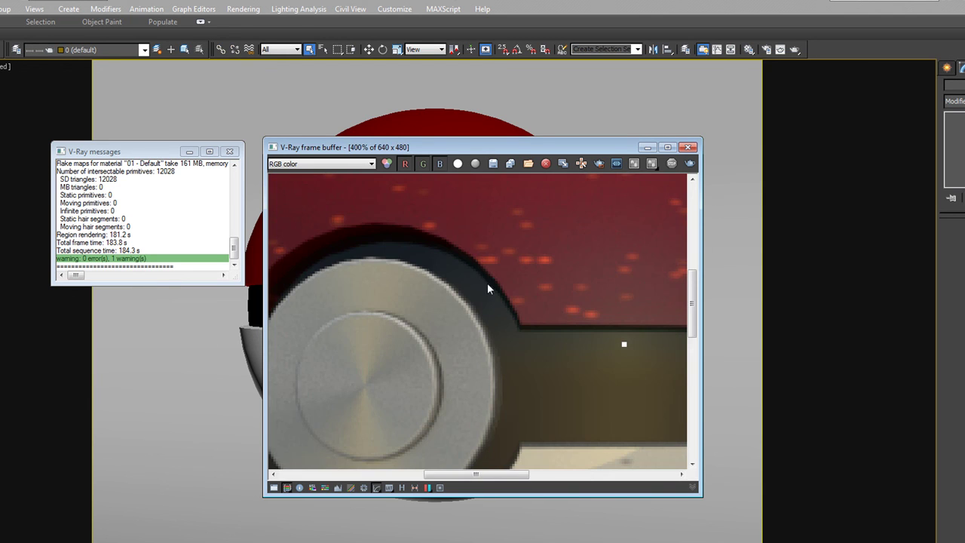
scroll(458, 294, "down", 1)
scroll(458, 294, "down", 1)
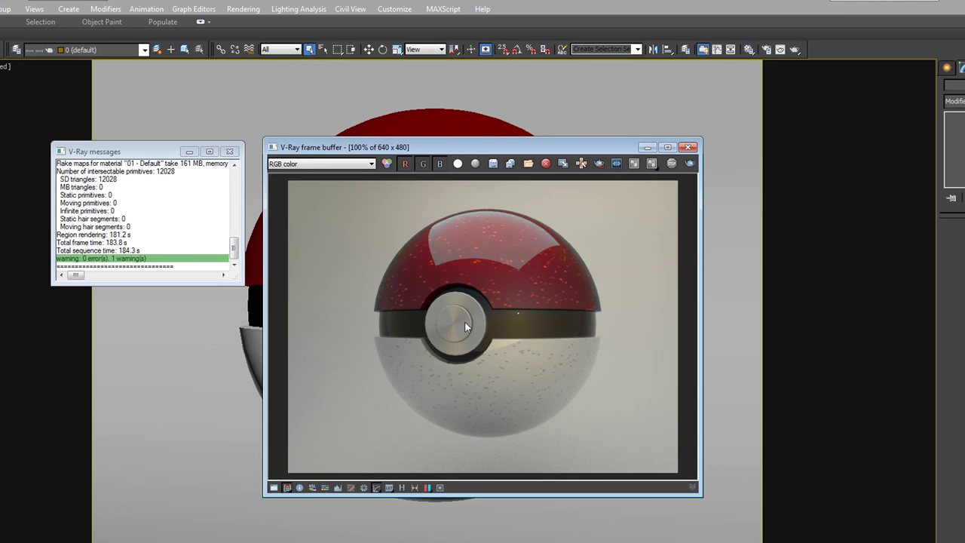
scroll(465, 321, "up", 1)
scroll(462, 333, "up", 1)
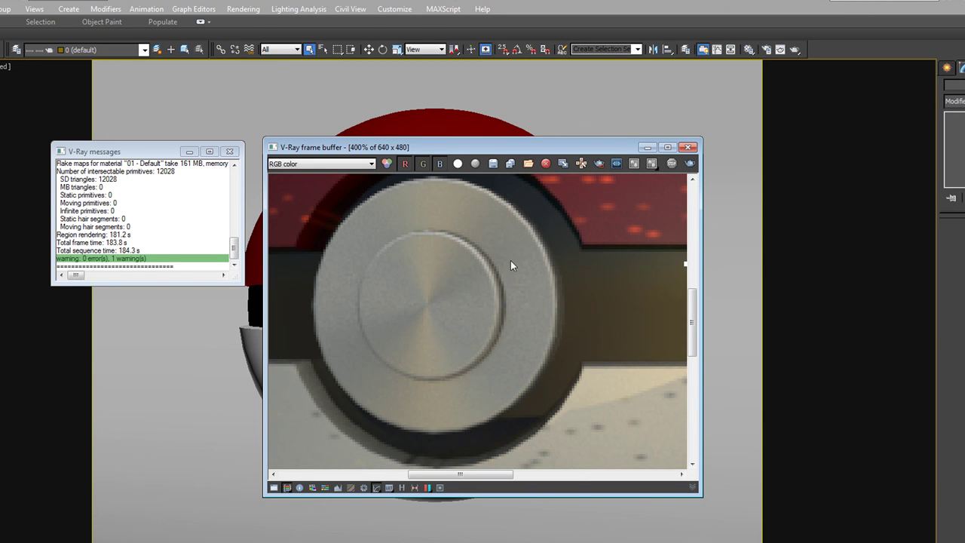
scroll(512, 263, "down", 2)
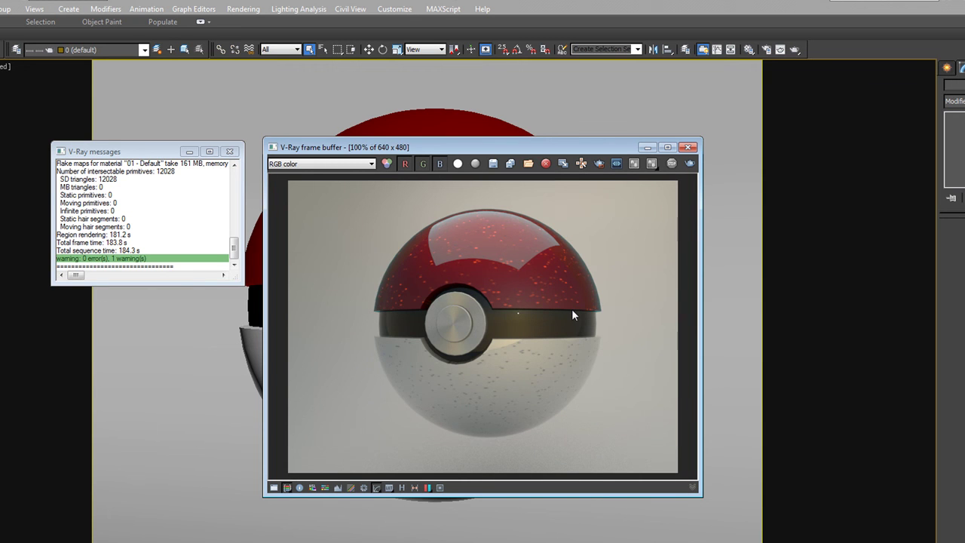
scroll(572, 310, "down", 1)
scroll(573, 312, "up", 1)
- View the Alpha, VRayReflection and VRaySpecular render passes, ending back on RGB color
left_click(371, 164)
left_click(332, 183)
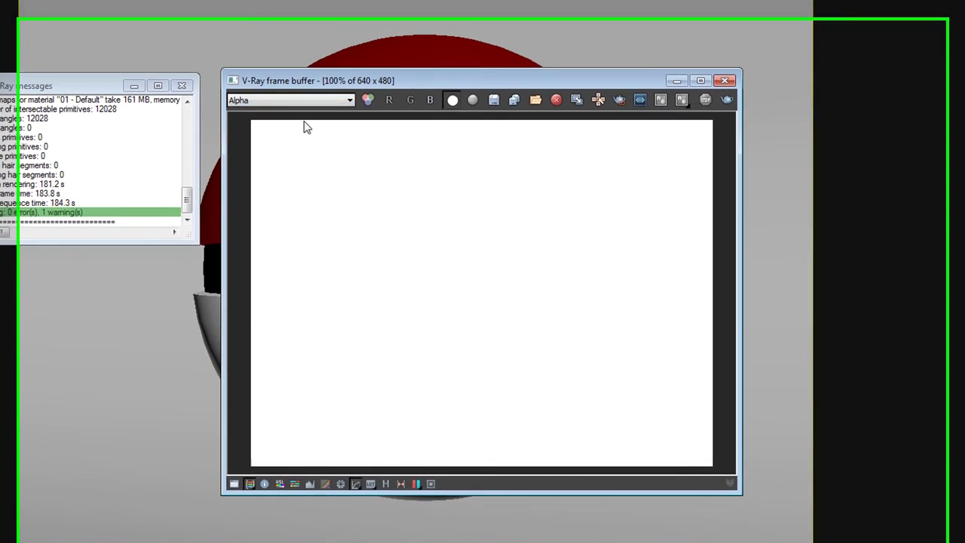
key("Down")
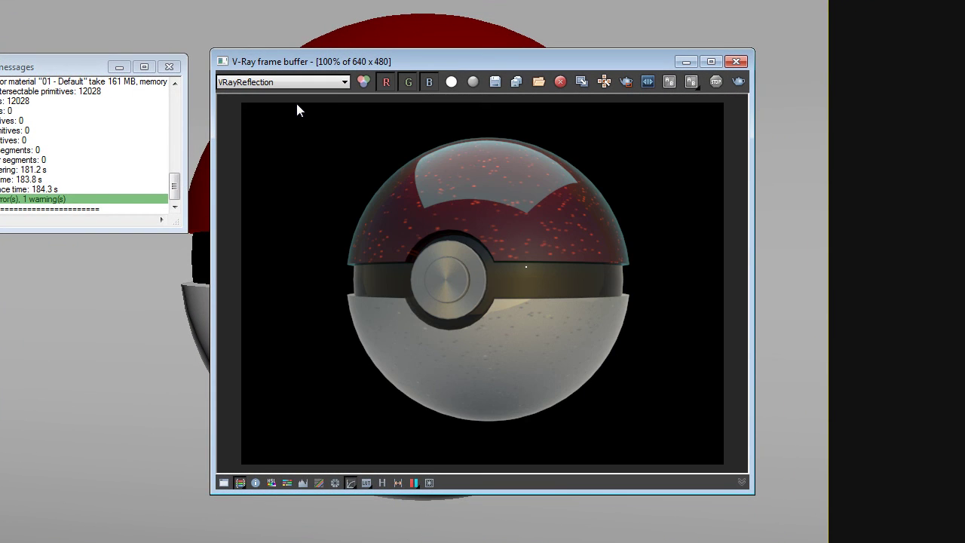
key("Down")
key("Down")
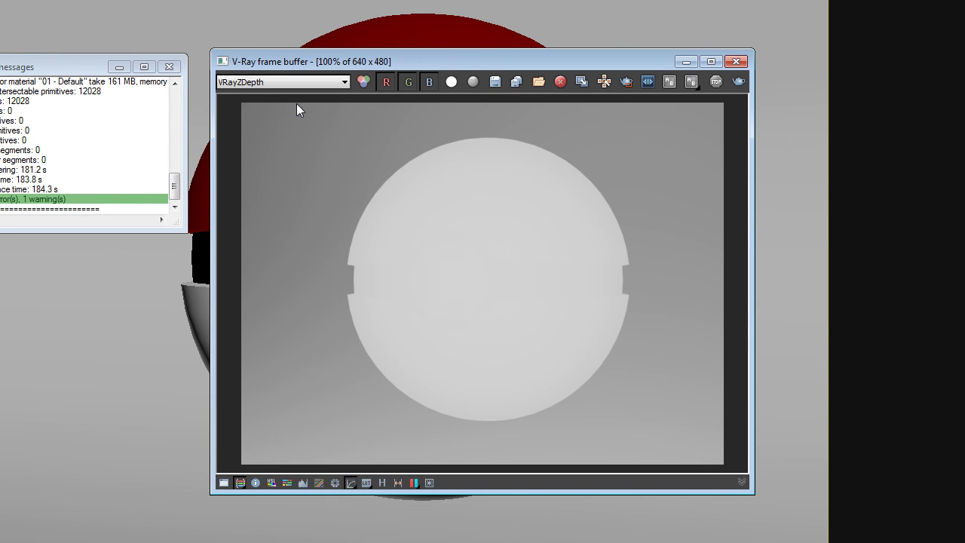
key("Up")
key("Up")
key("Up")
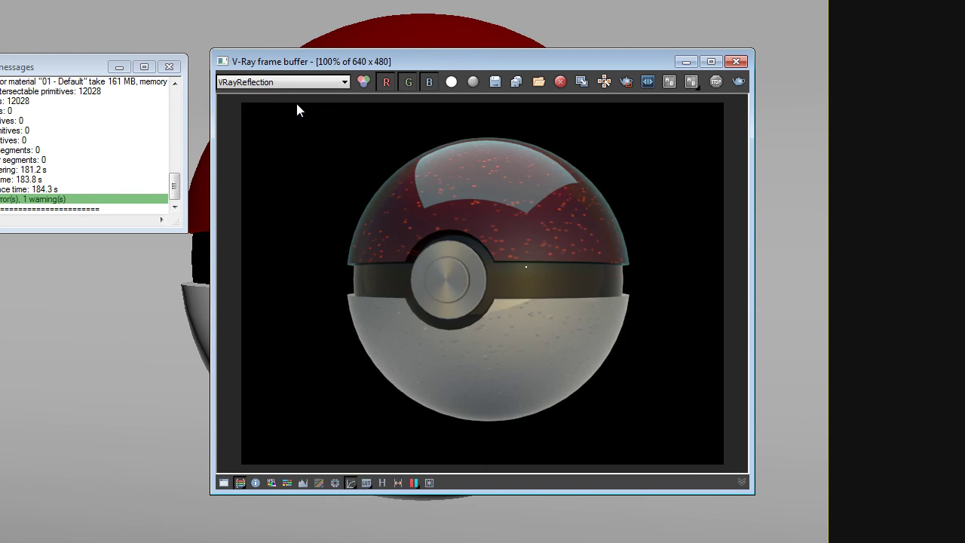
key("Down")
key("Up")
key("Up")
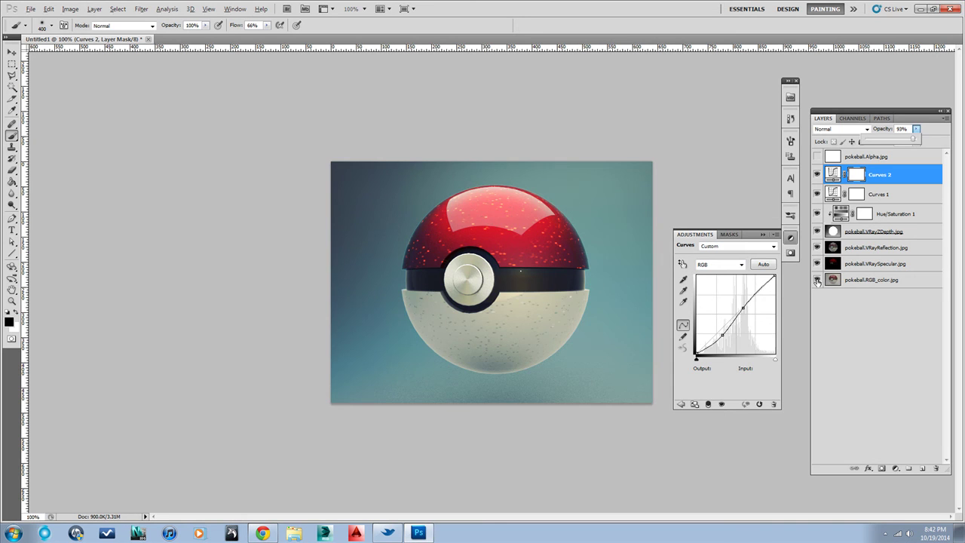
left_click(817, 280, "alt")
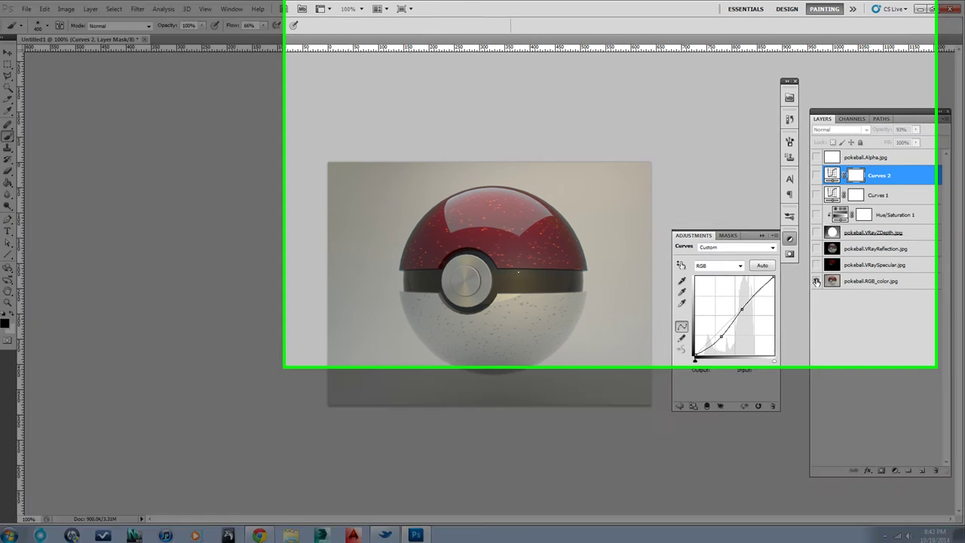
left_click(817, 280, "alt")
left_click(791, 420, "alt")
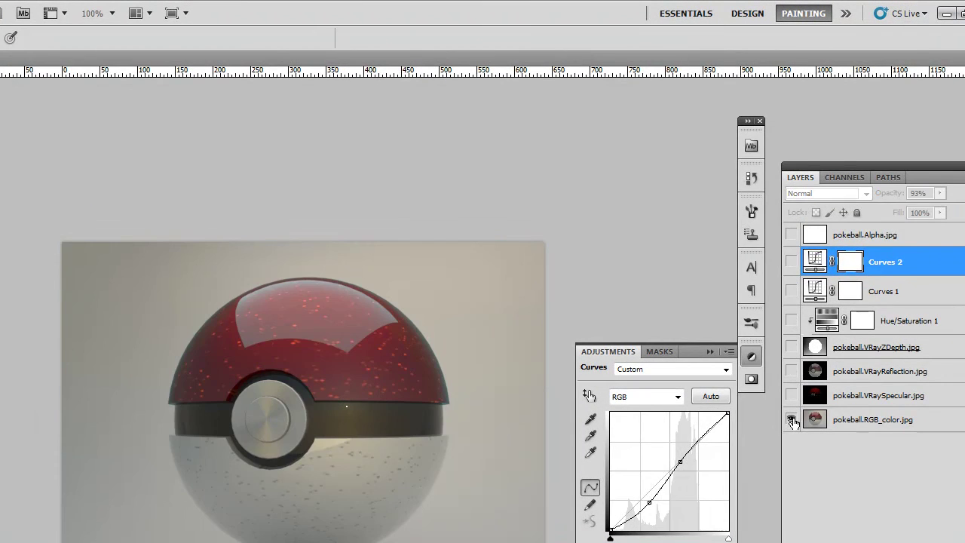
left_click(791, 420, "alt")
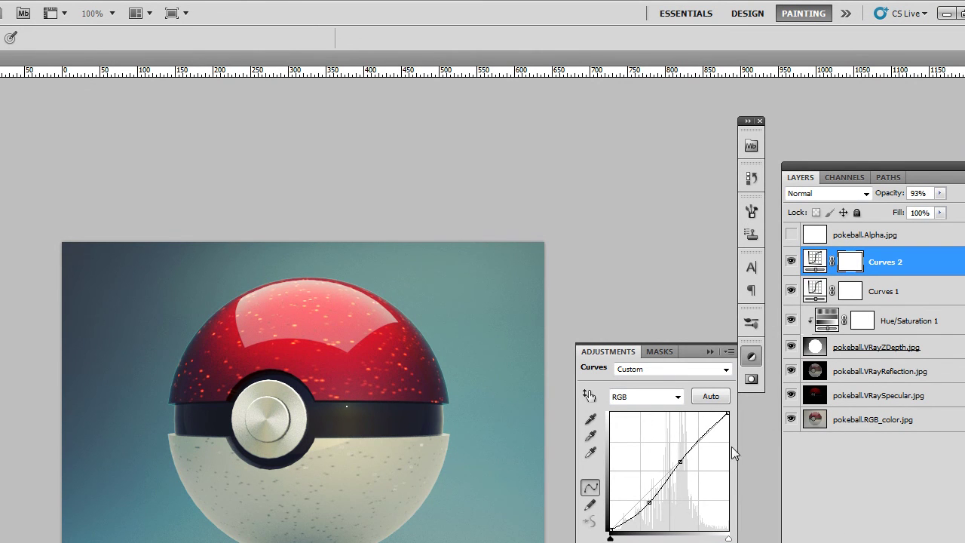
key("z")
left_click_drag(303, 424, 479, 391)
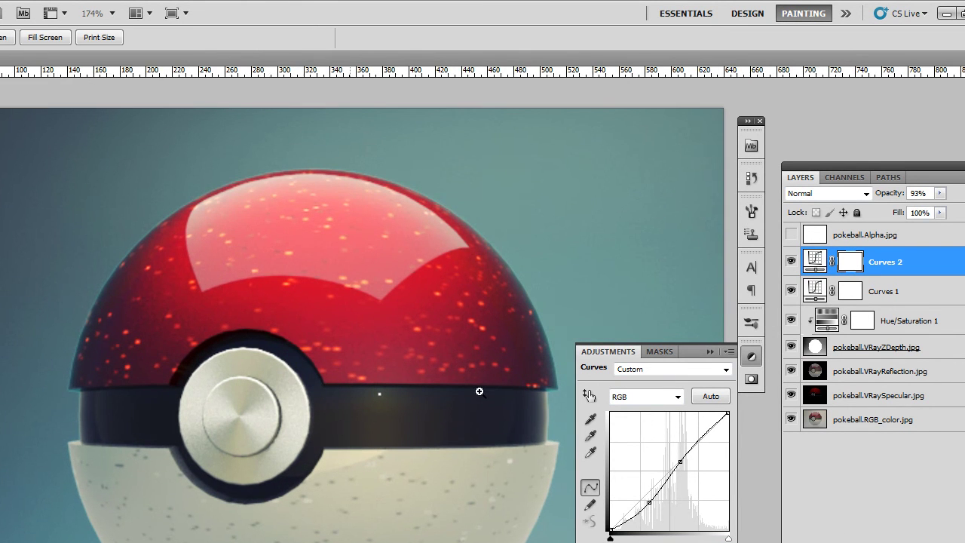
key("b")
left_click(710, 352)
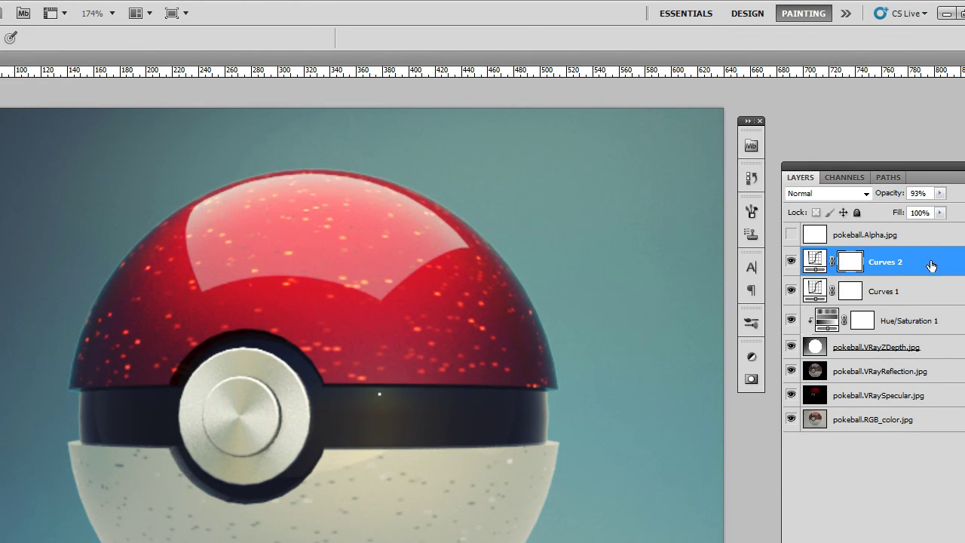